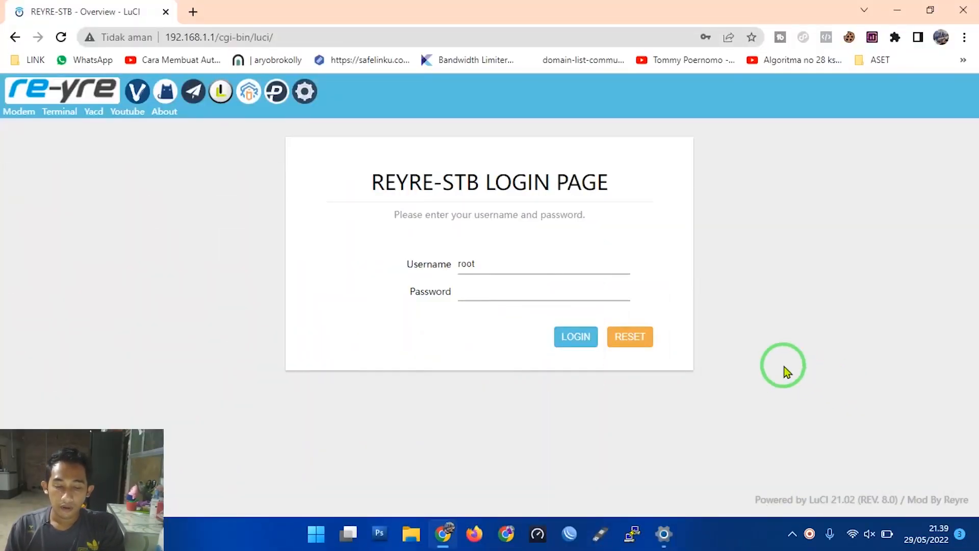
Step: Log in to the router page as root using the saved account password
click(483, 292)
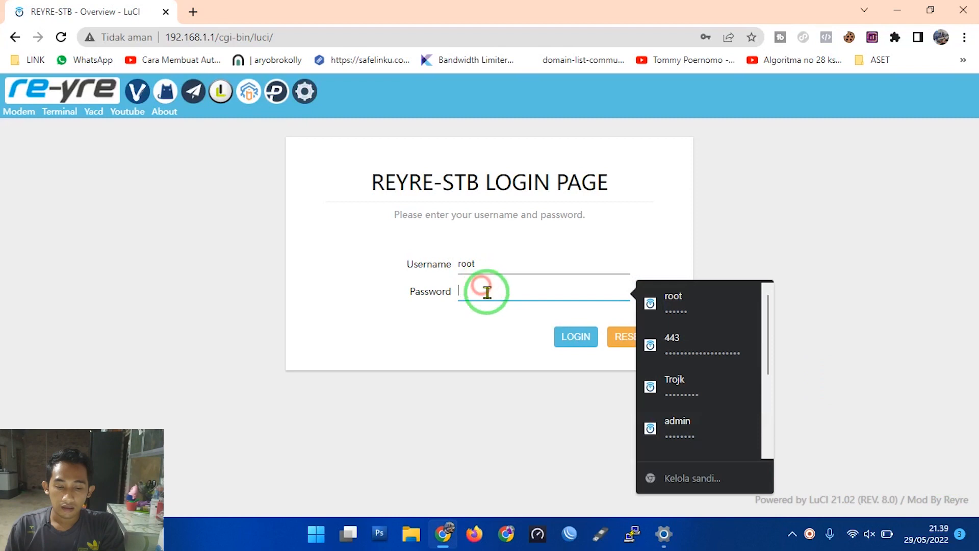
click(676, 314)
click(563, 340)
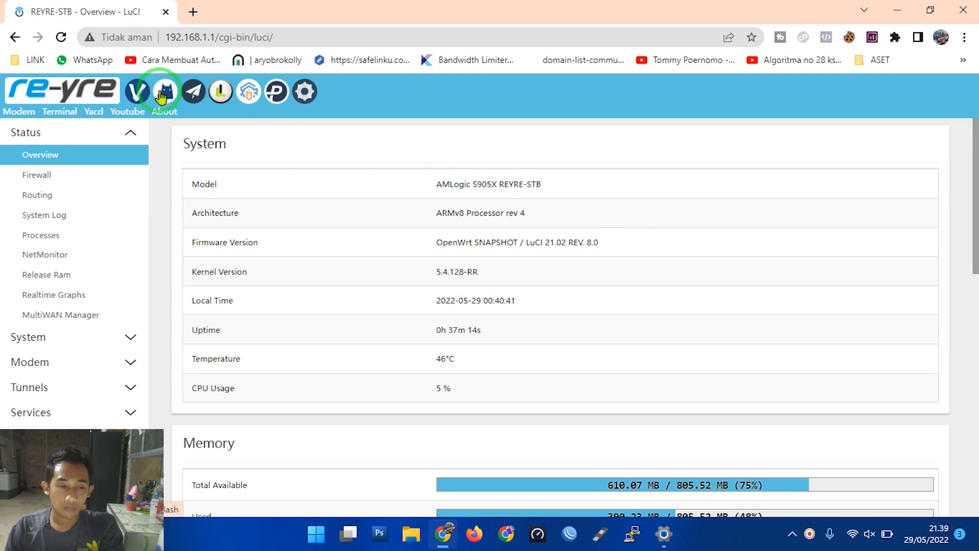
Step: Open the OpenClash overview and disable OpenClash
click(161, 96)
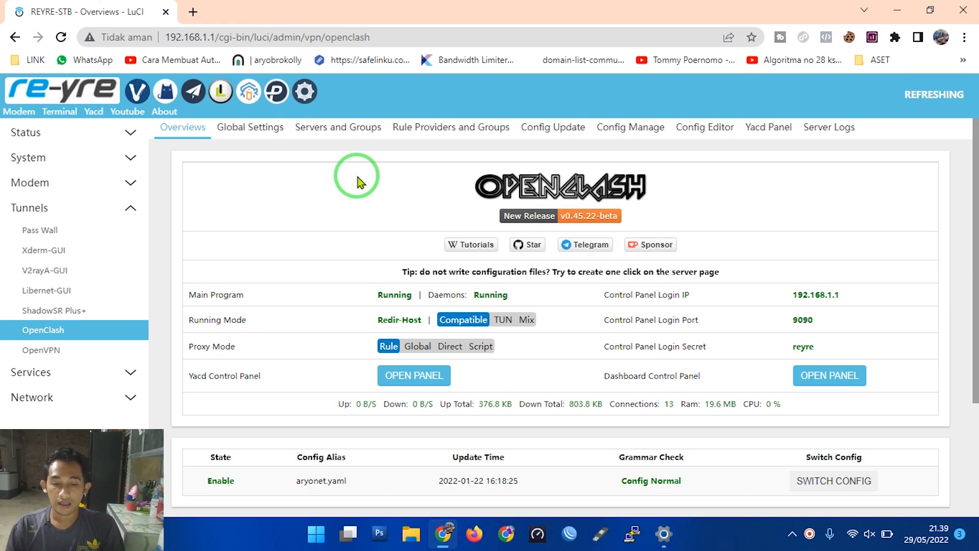
scroll(765, 316, down, 3)
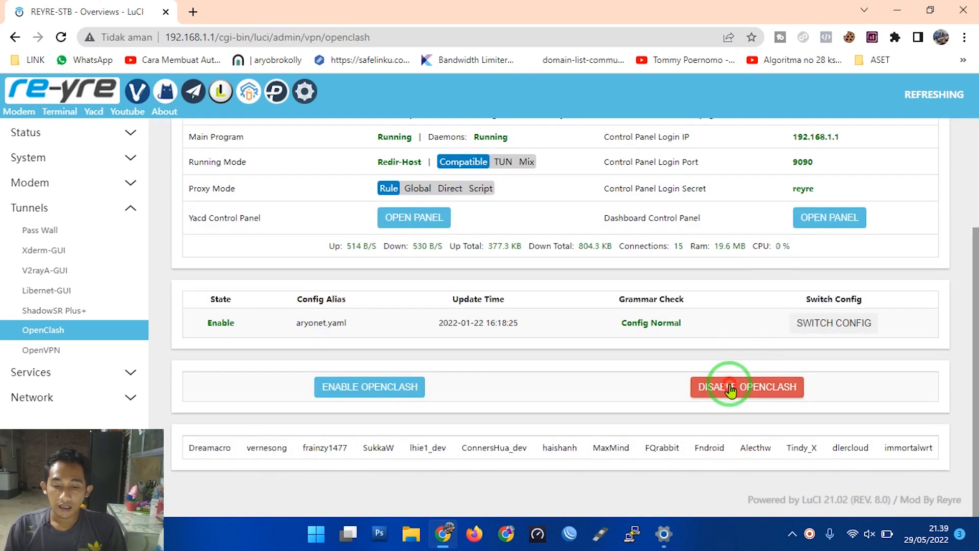
click(724, 386)
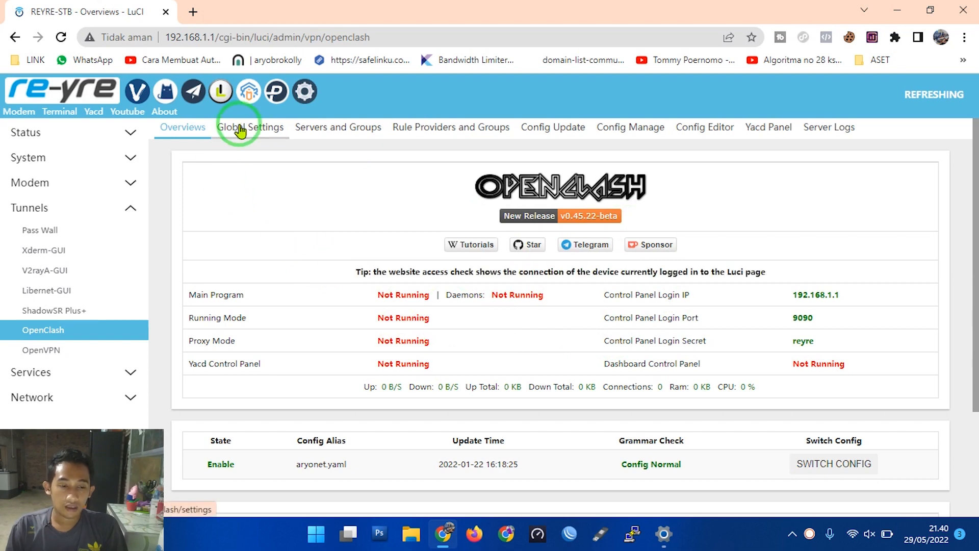
Step: In OpenClash's global operation mode settings, select redir-host as the mode and Rule Proxy Mode as the proxy mode, and review the remaining options
click(239, 130)
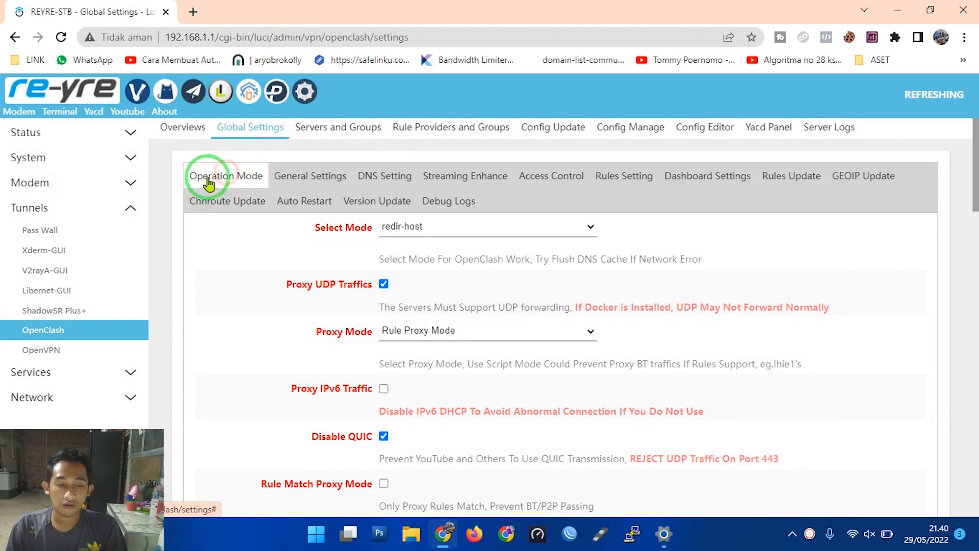
click(400, 226)
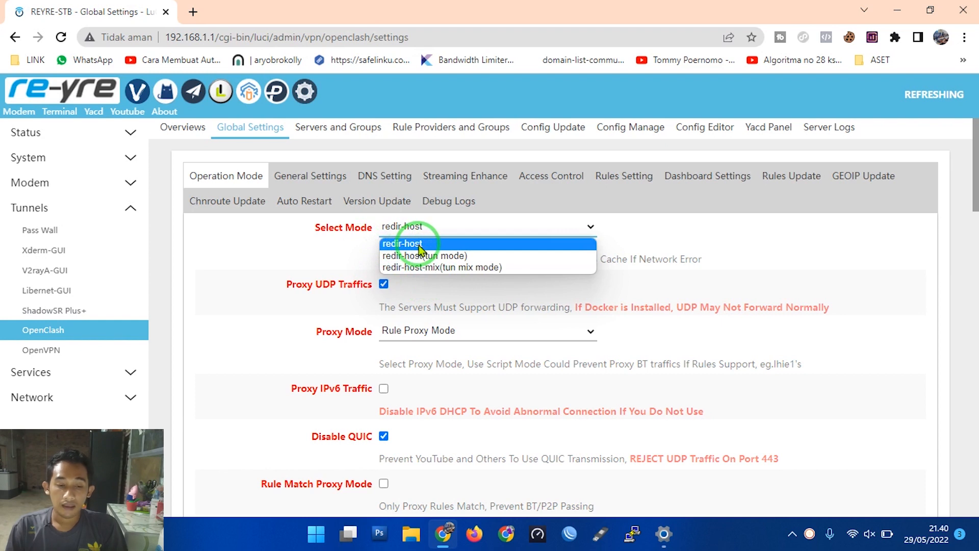
click(435, 248)
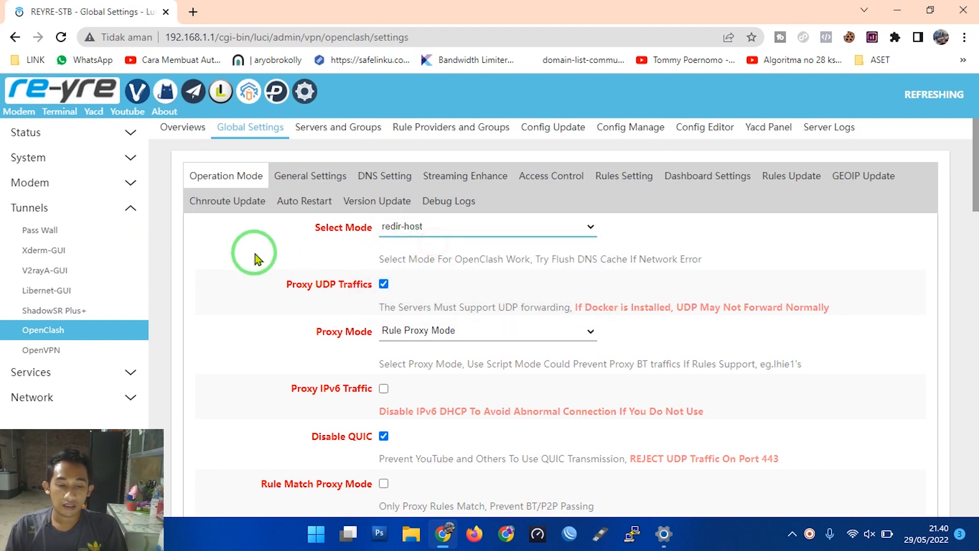
drag(287, 285, 387, 285)
scroll(418, 280, down, 3)
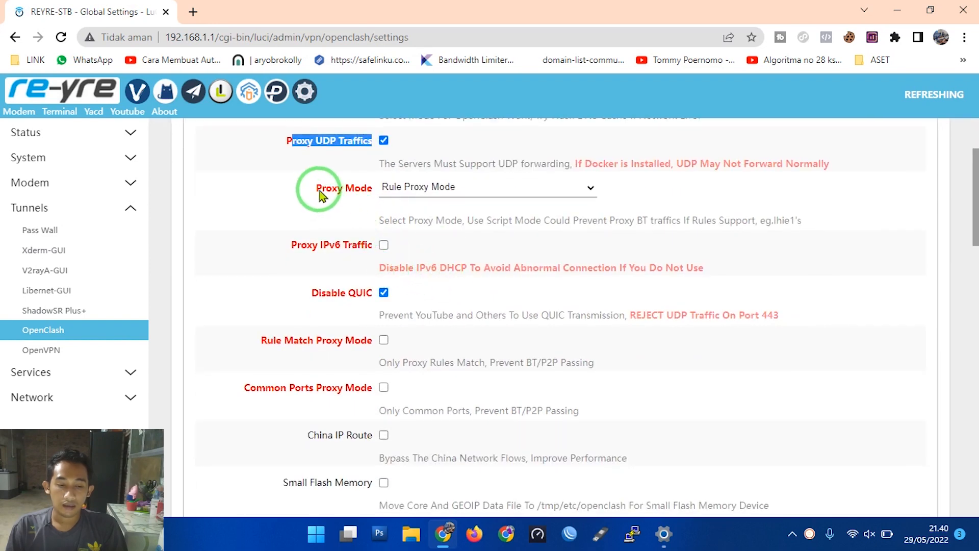
drag(315, 188, 384, 190)
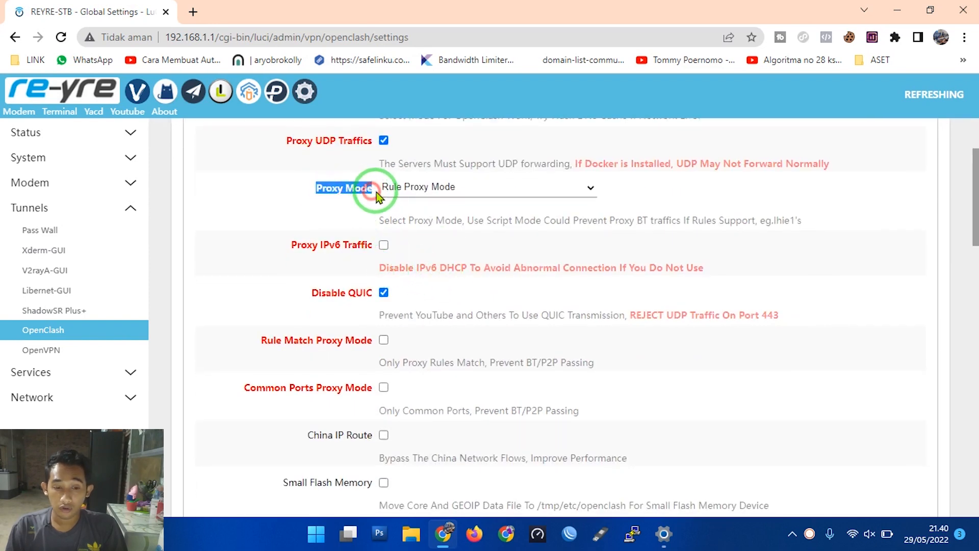
click(417, 190)
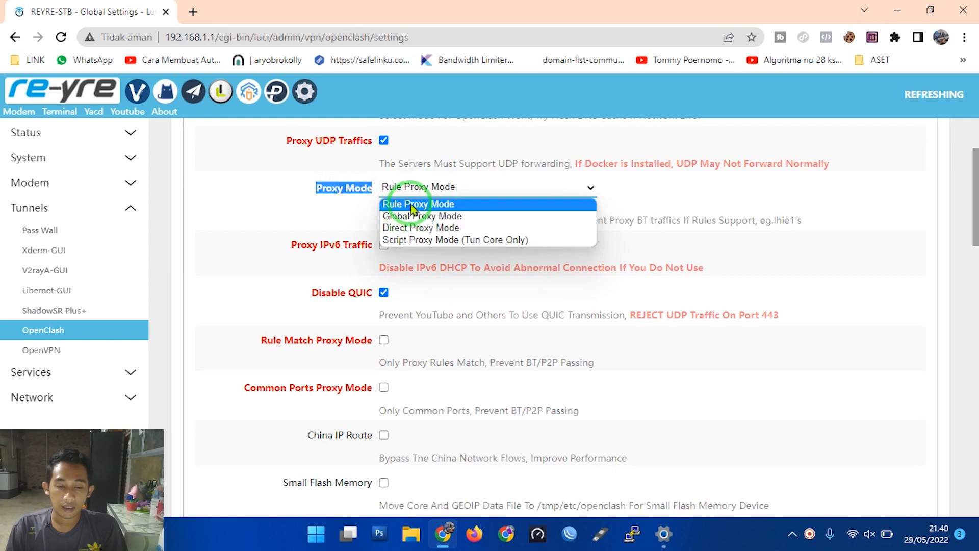
click(408, 204)
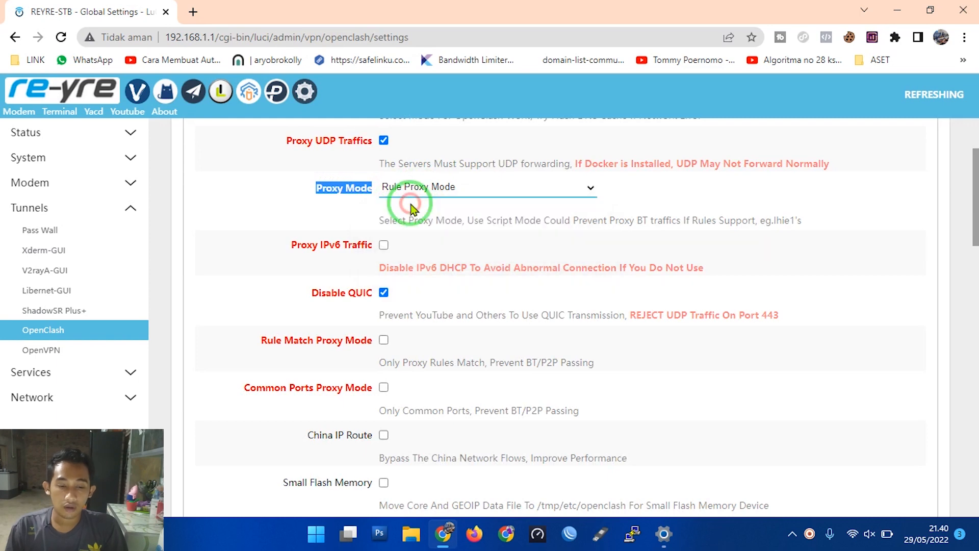
click(327, 302)
scroll(585, 290, down, 5)
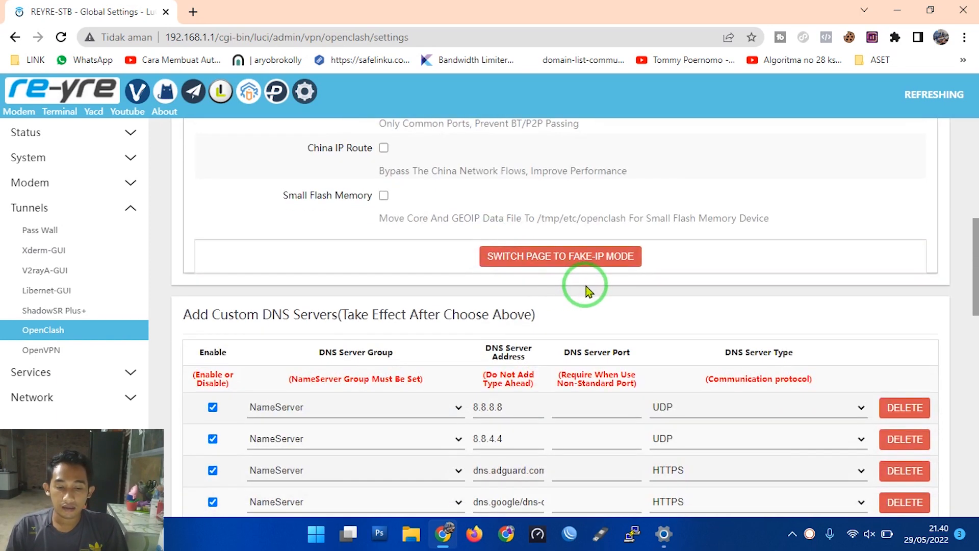
scroll(586, 290, down, 15)
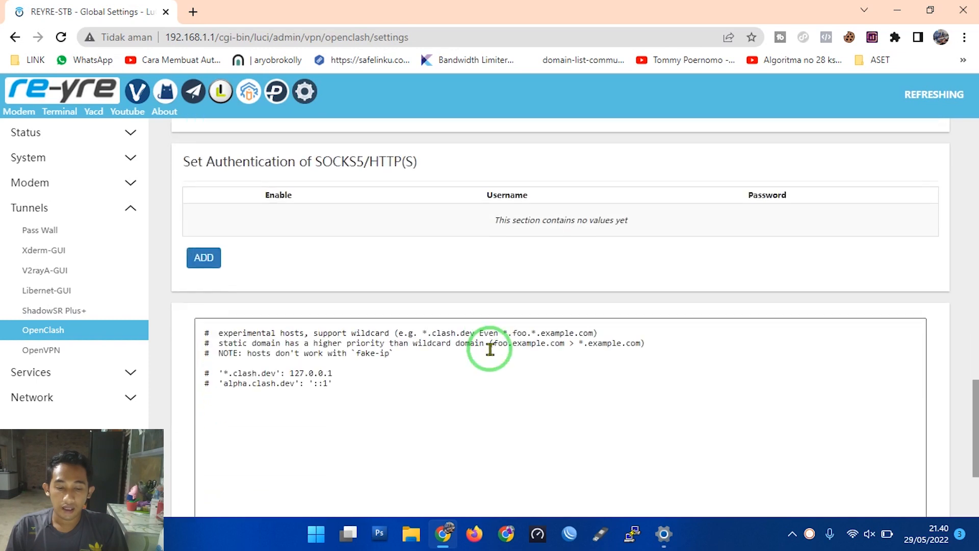
click(384, 448)
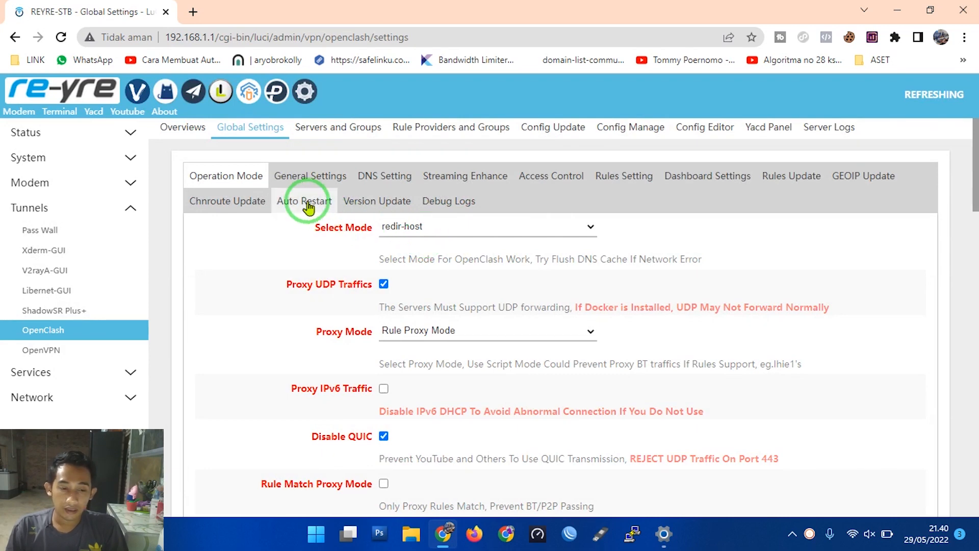
Step: Delete all existing proxy groups and proxy providers under Servers and Groups
click(334, 134)
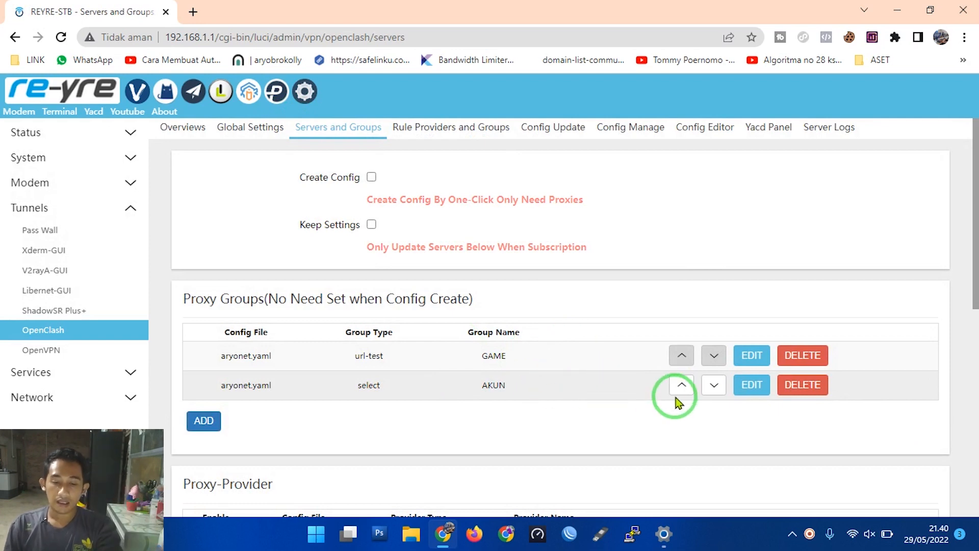
scroll(674, 400, down, 4)
scroll(678, 401, down, 4)
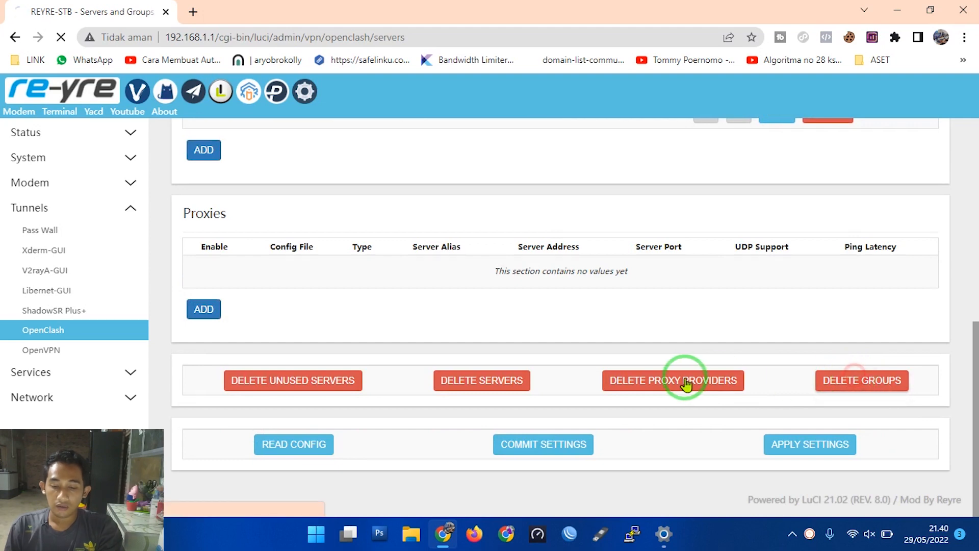
click(684, 381)
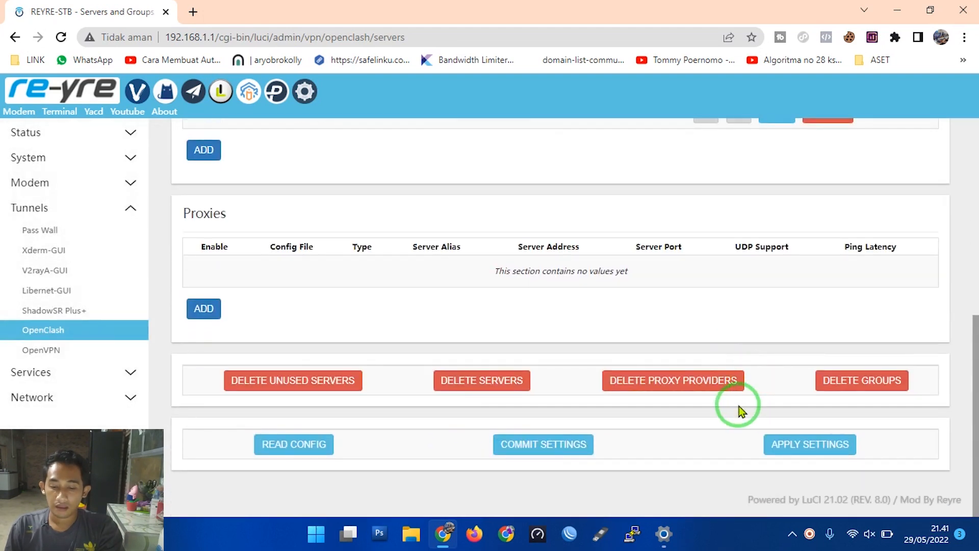
click(697, 382)
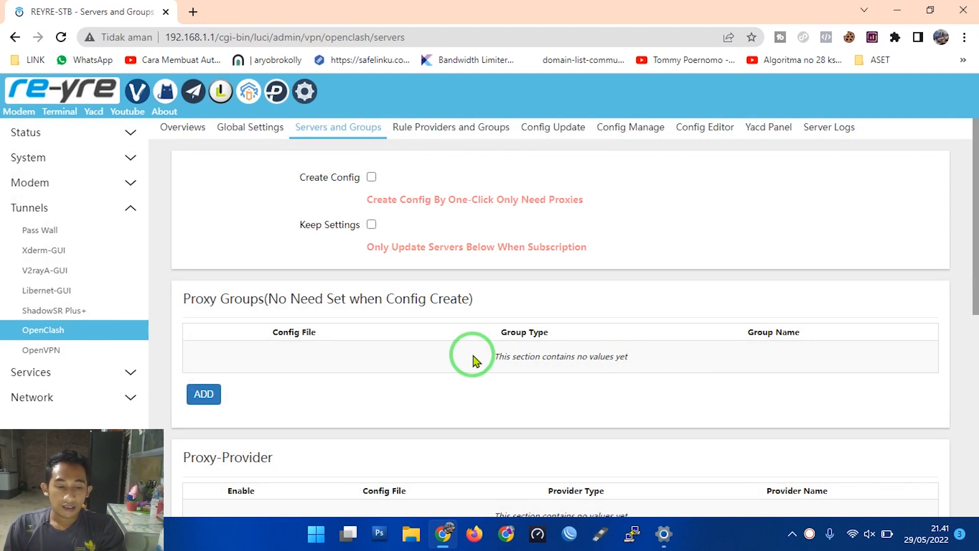
Step: Examine the Proxy Groups, Proxy-Provider and Proxies sections of Servers and Groups
drag(181, 299, 265, 308)
scroll(250, 334, down, 1)
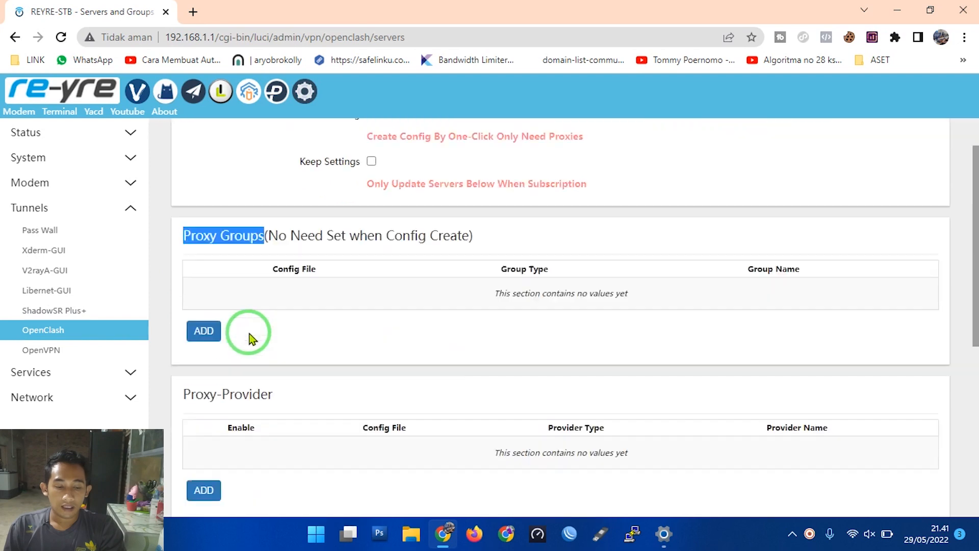
scroll(256, 316, down, 3)
drag(182, 242, 288, 247)
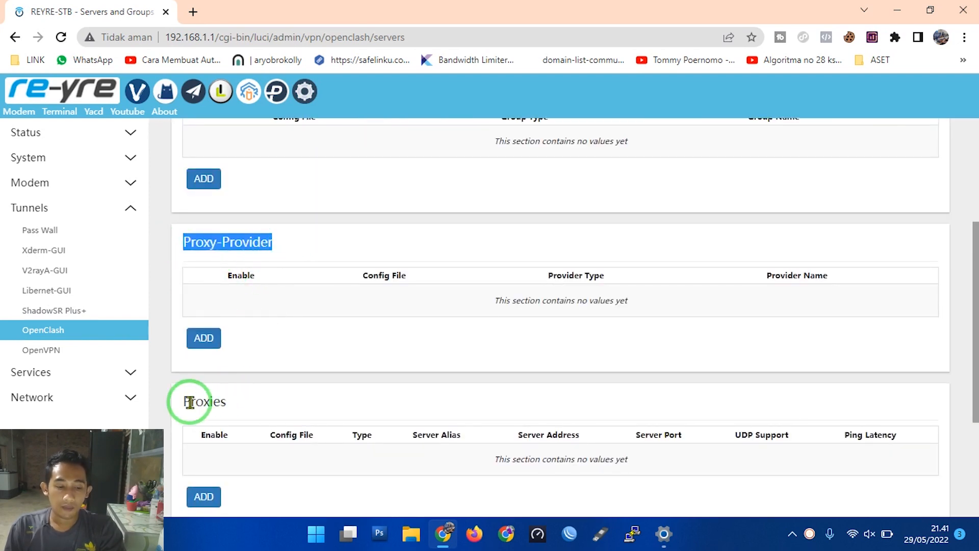
drag(183, 402, 250, 403)
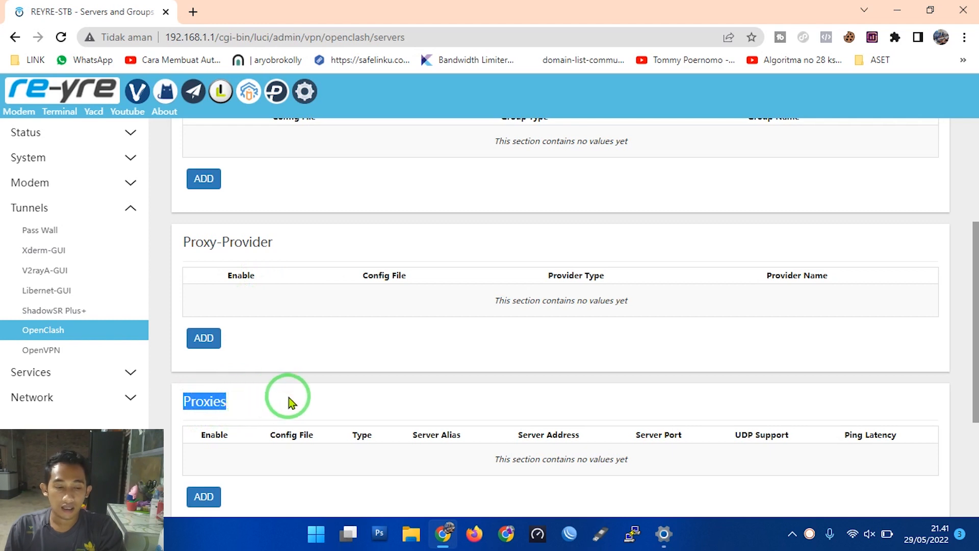
scroll(291, 400, up, 4)
drag(186, 295, 261, 303)
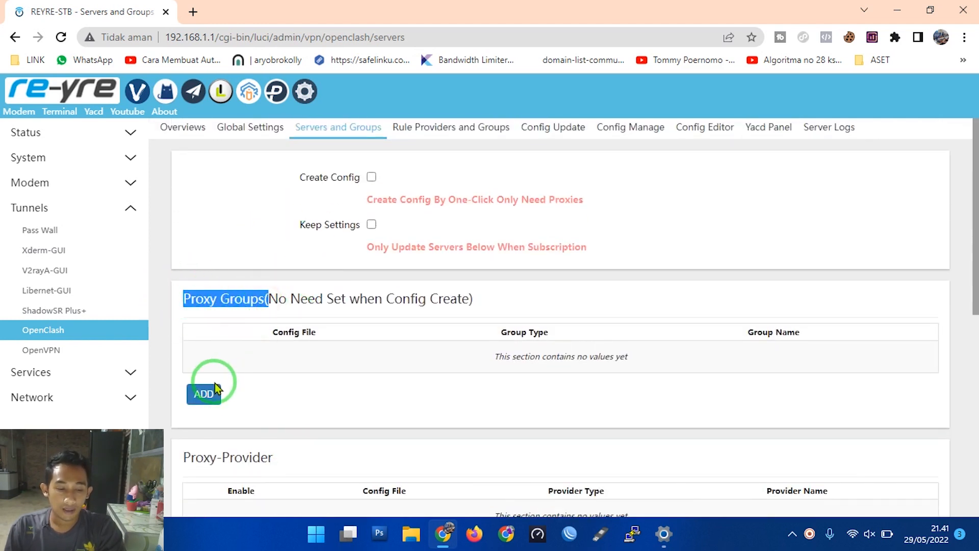
Step: Add a proxy group, assign it to the aryonet.yaml config file and choose Manual-Select as its group type
click(204, 394)
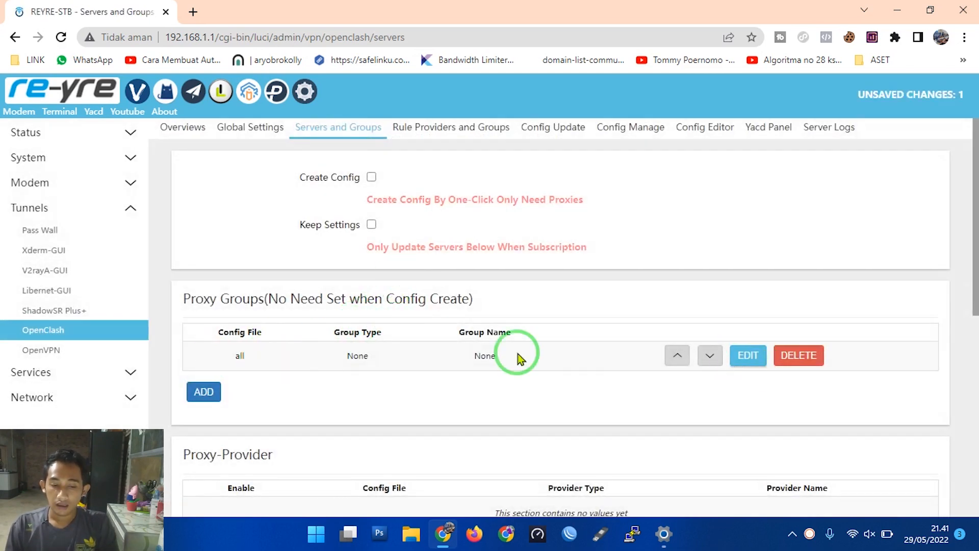
click(745, 356)
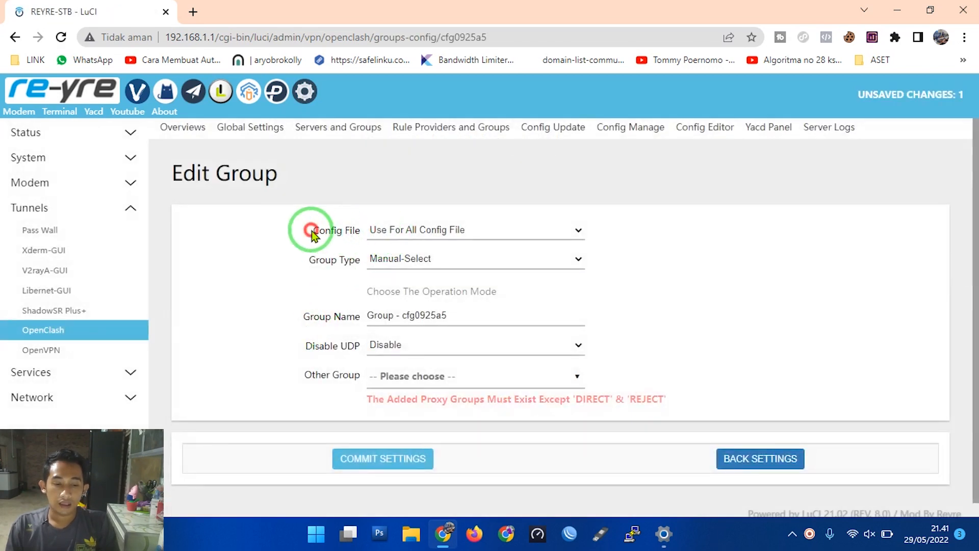
drag(306, 229, 382, 240)
click(422, 235)
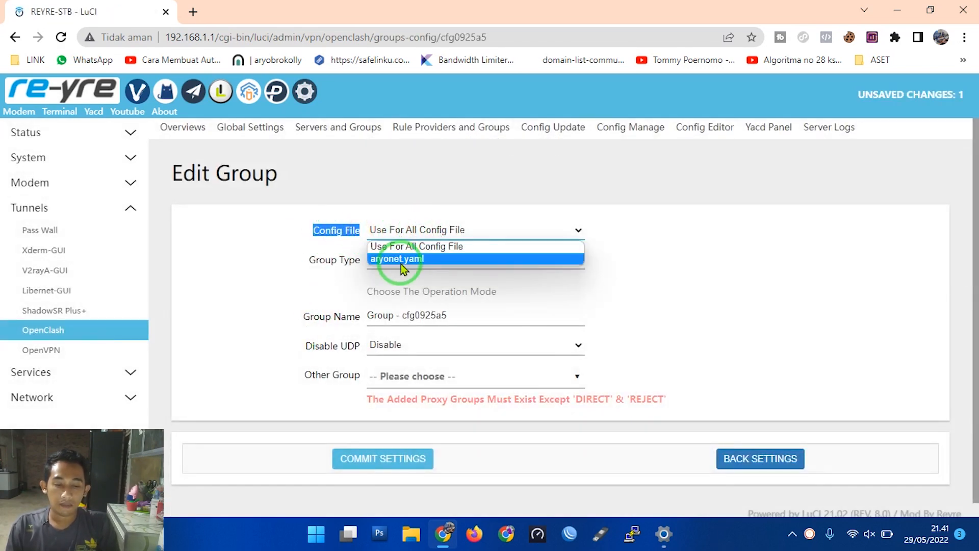
click(385, 259)
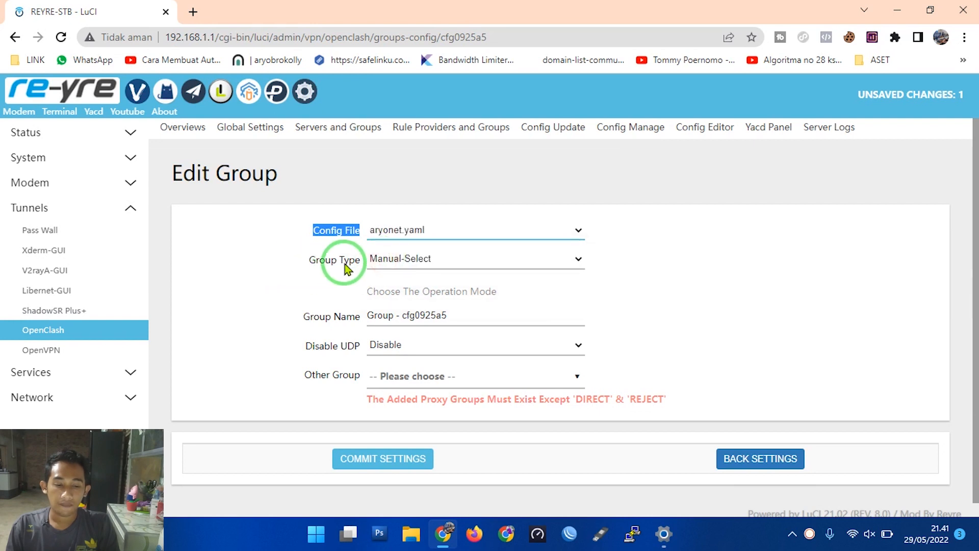
drag(304, 264, 413, 266)
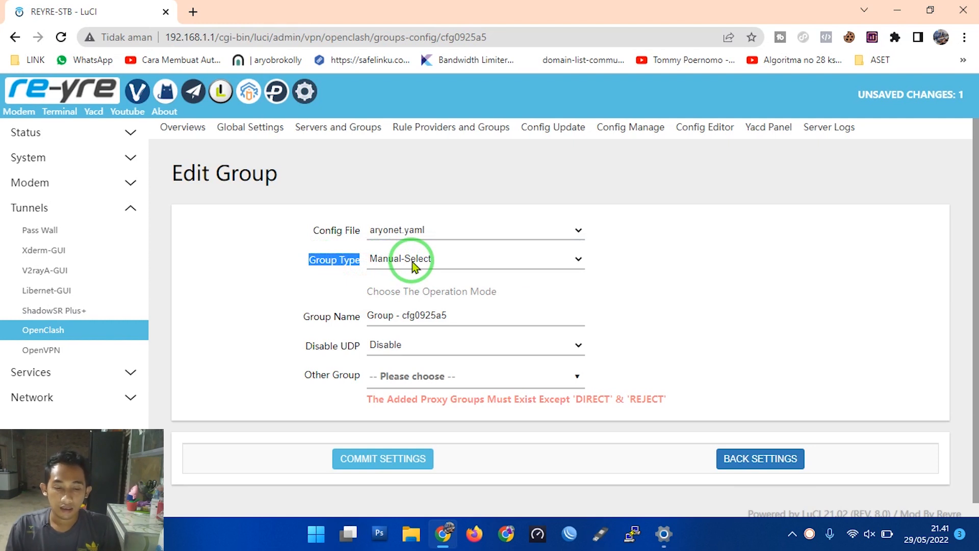
click(413, 266)
click(376, 276)
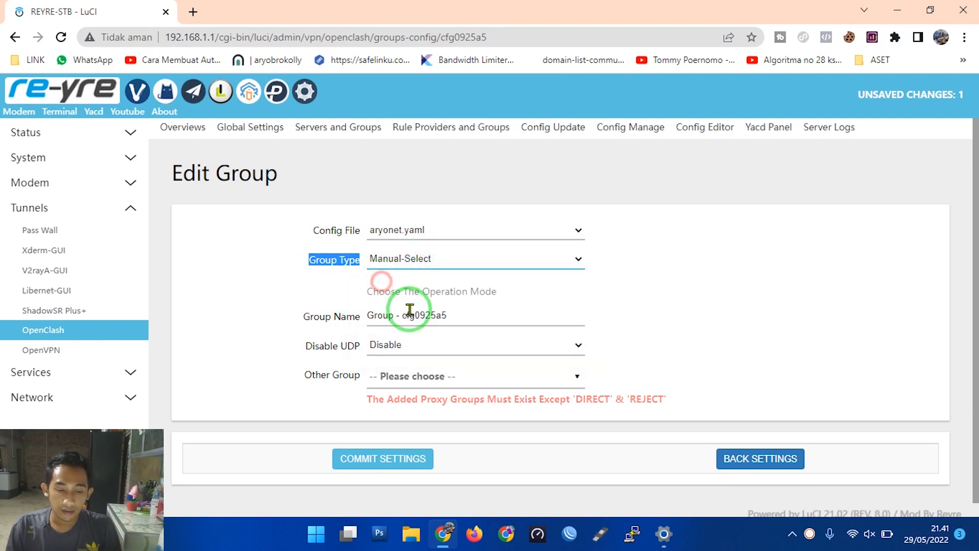
drag(466, 312, 358, 319)
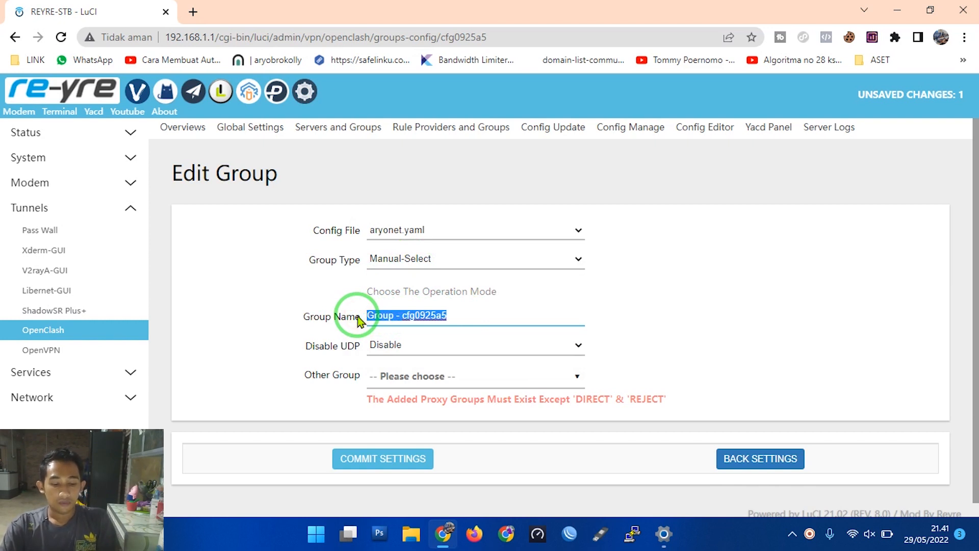
text(DIRECT)
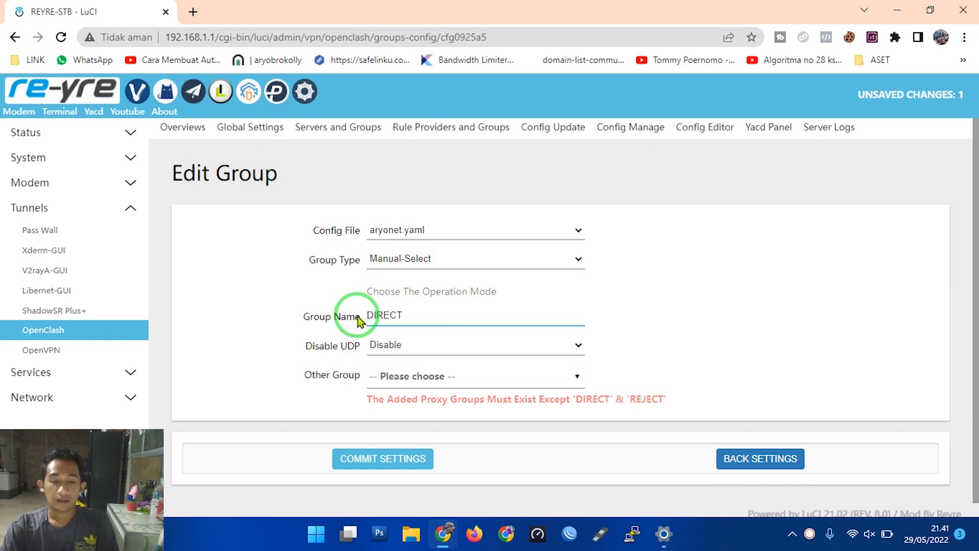
drag(419, 313, 356, 321)
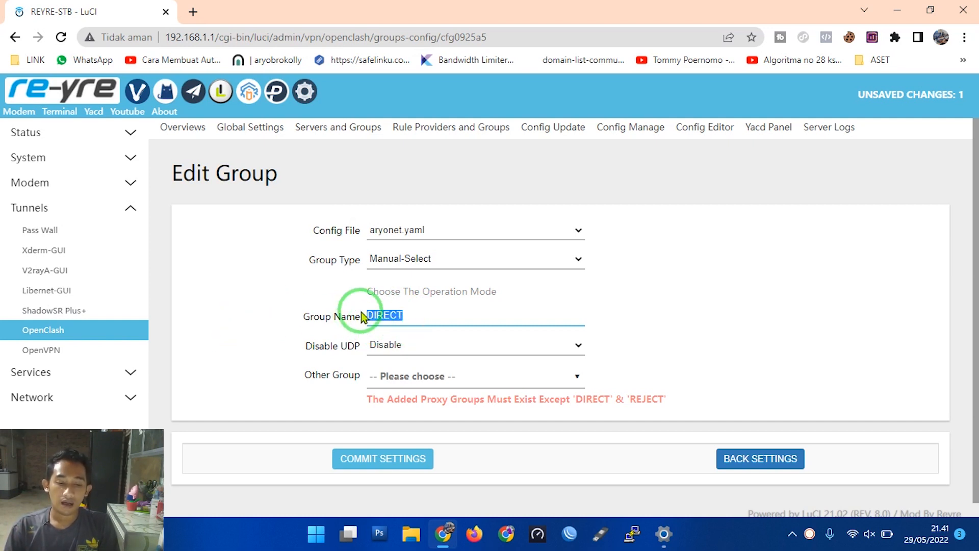
click(411, 317)
Step: Name the new proxy group "GAME DAN WA"
double_click(386, 317)
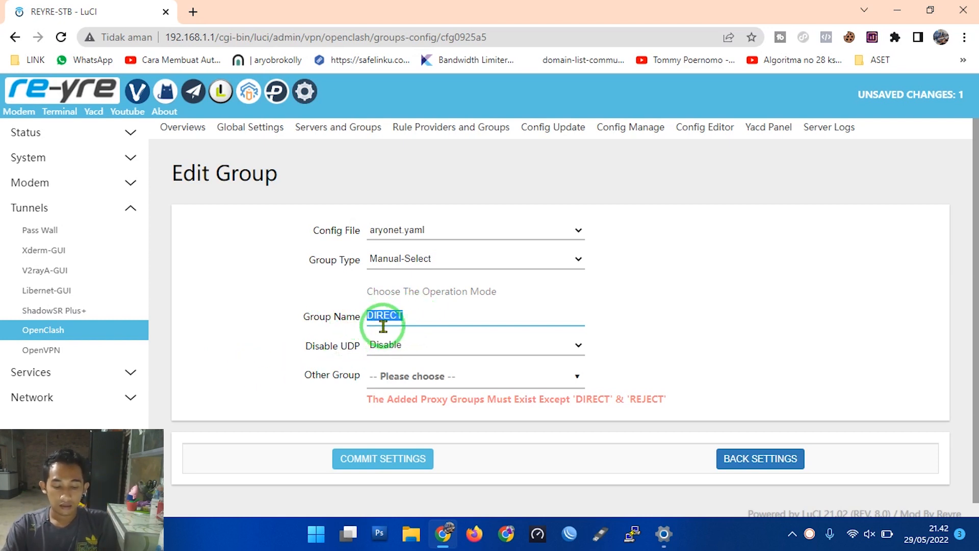
text(GAME DAN WA)
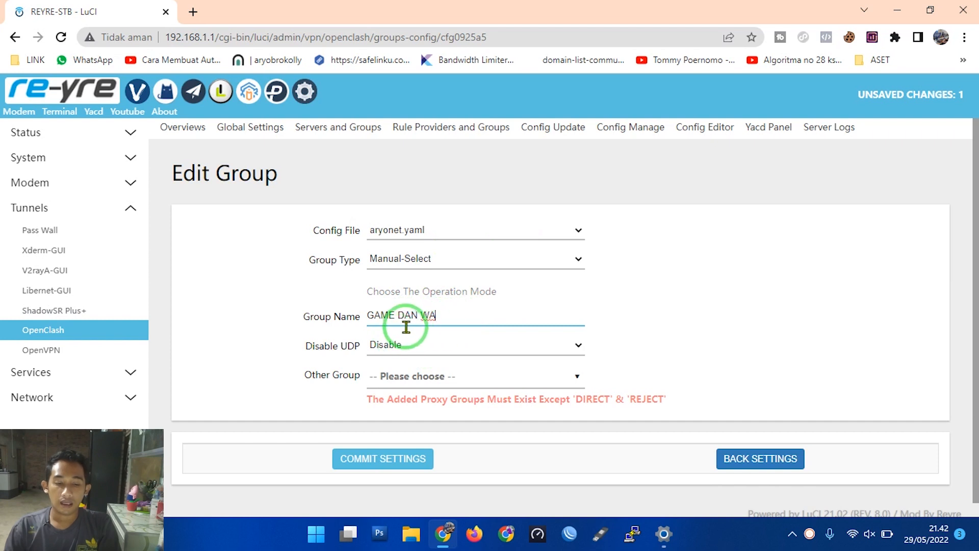
drag(450, 316, 353, 315)
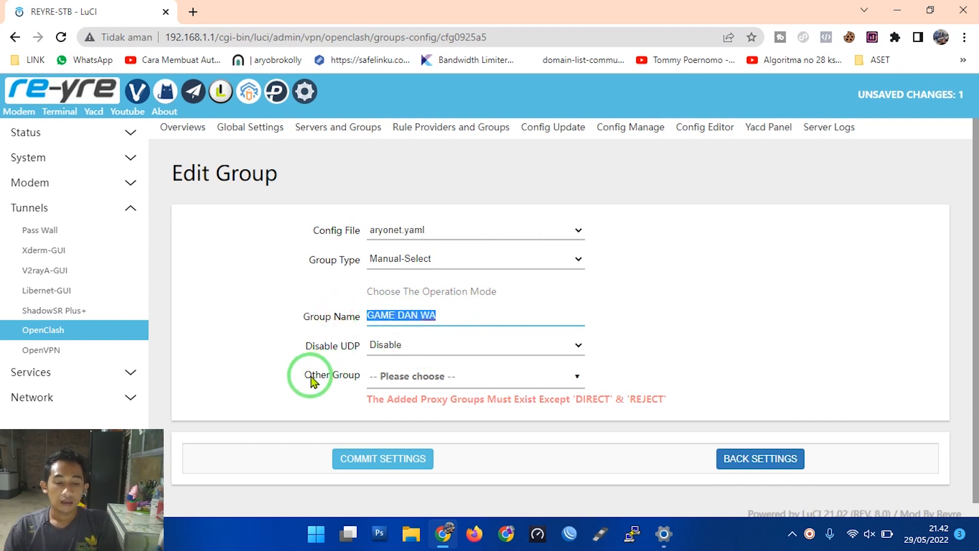
Step: Add DIRECT as the other group of the GAME DAN WA proxy group and commit the group's settings
drag(304, 377, 373, 387)
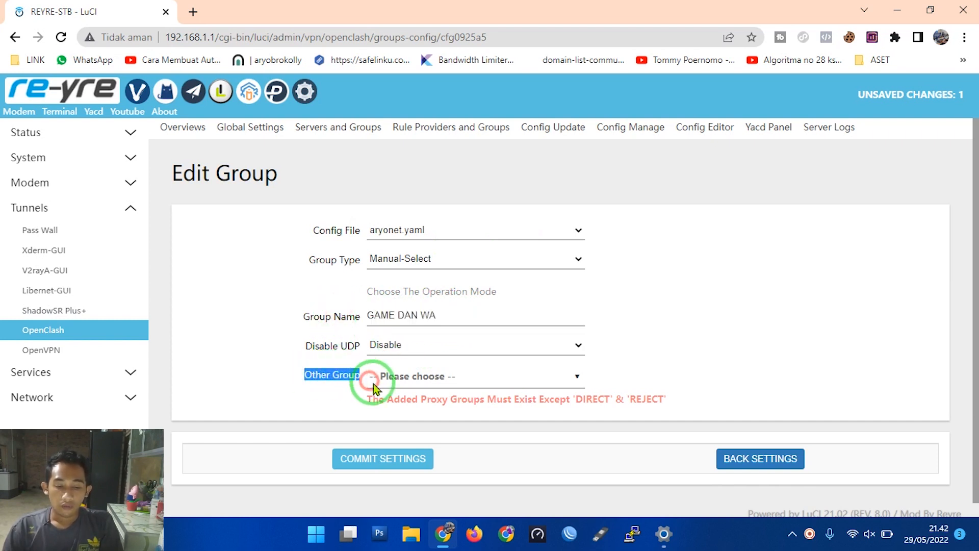
click(431, 378)
click(378, 418)
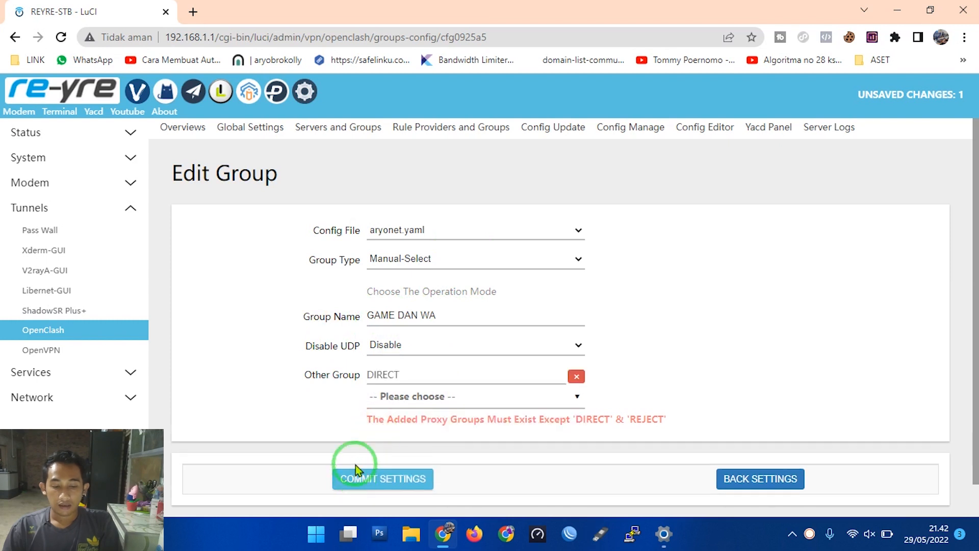
scroll(409, 432, down, 1)
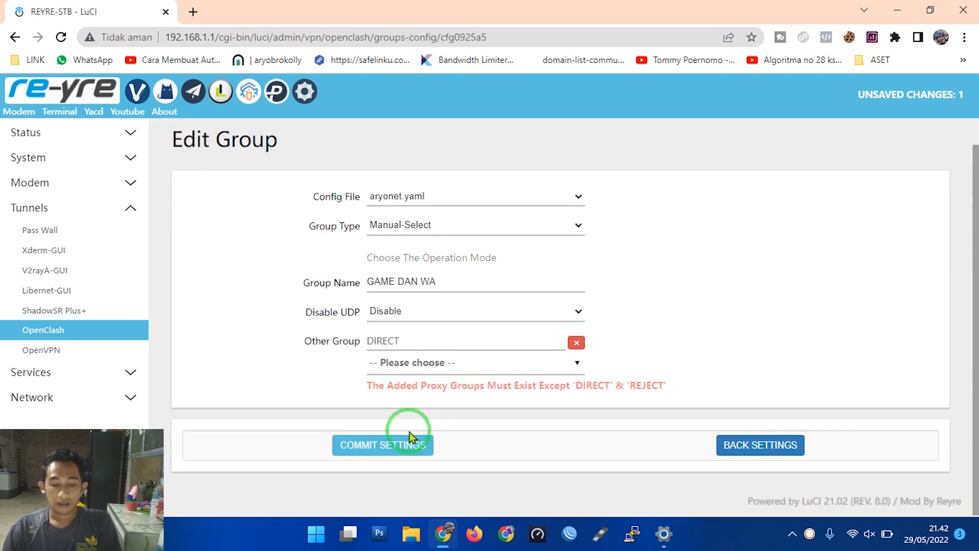
click(388, 447)
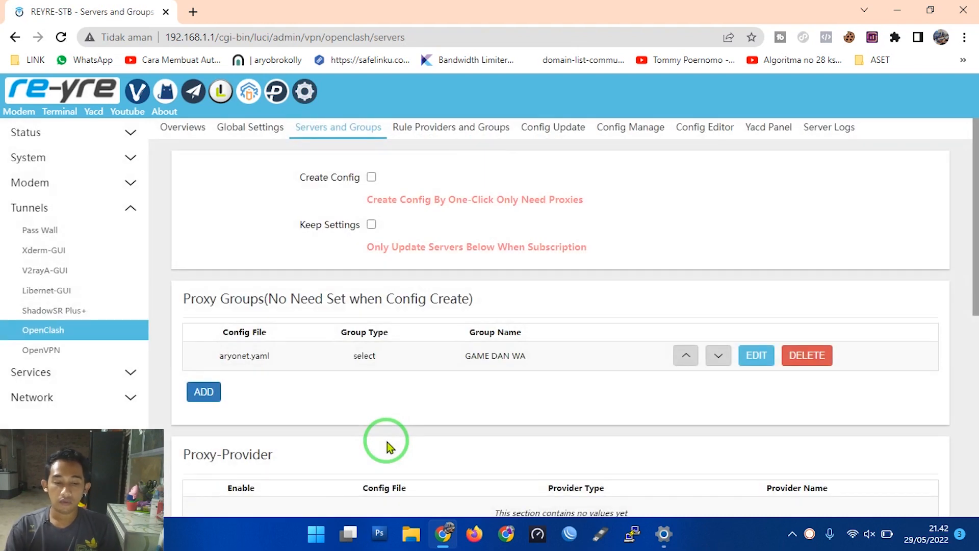
drag(546, 365, 459, 356)
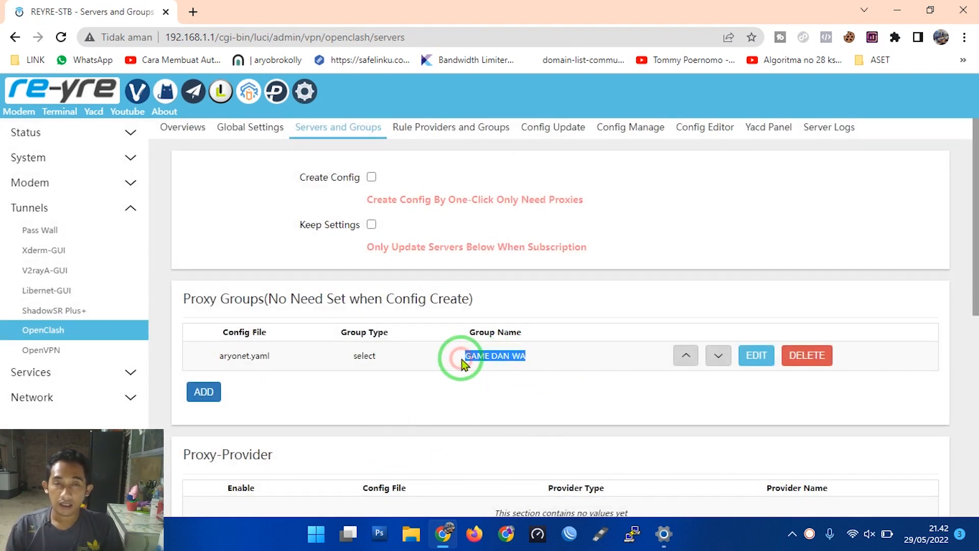
Step: Add a second proxy group and assign it to the aryonet.yaml config file
click(200, 396)
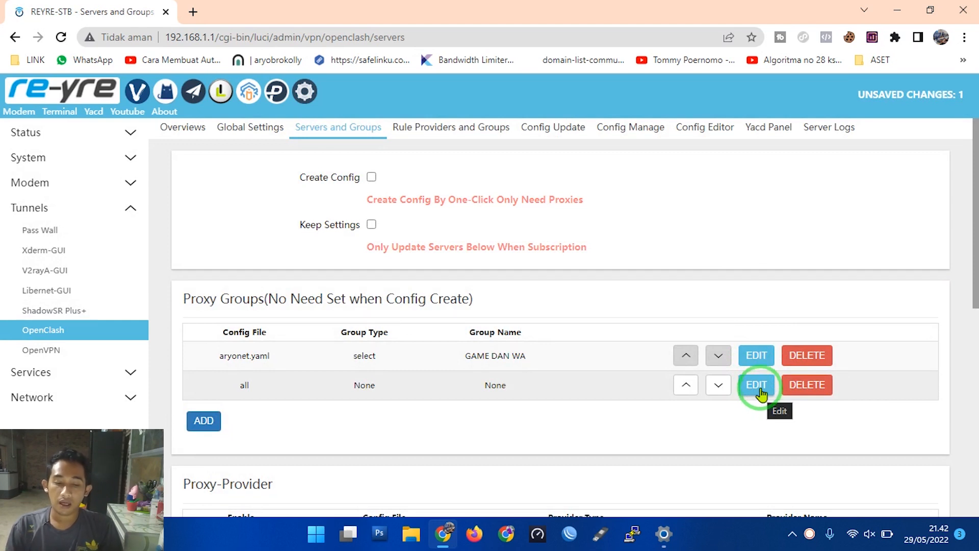
click(759, 392)
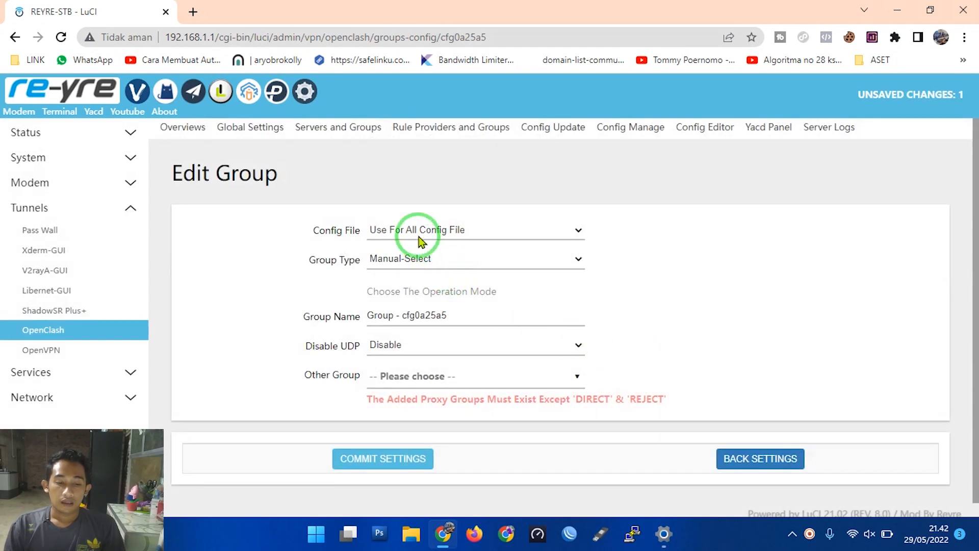
click(419, 242)
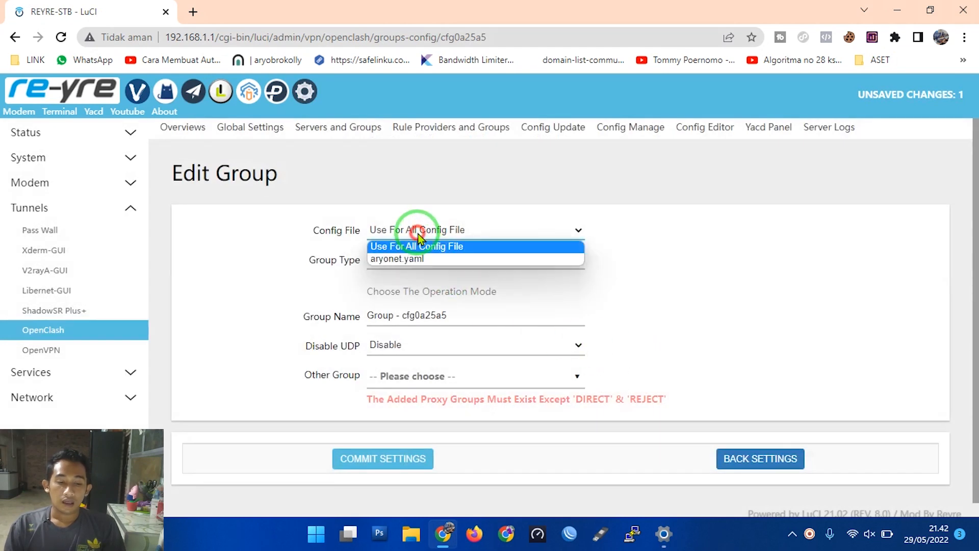
click(403, 260)
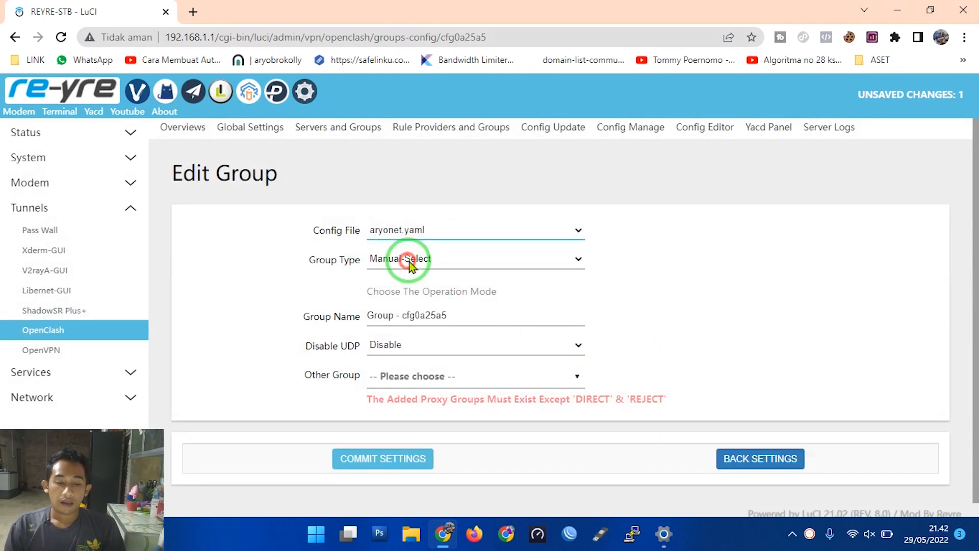
Step: Name the second proxy group "AKUN" and commit its settings
drag(468, 314, 305, 319)
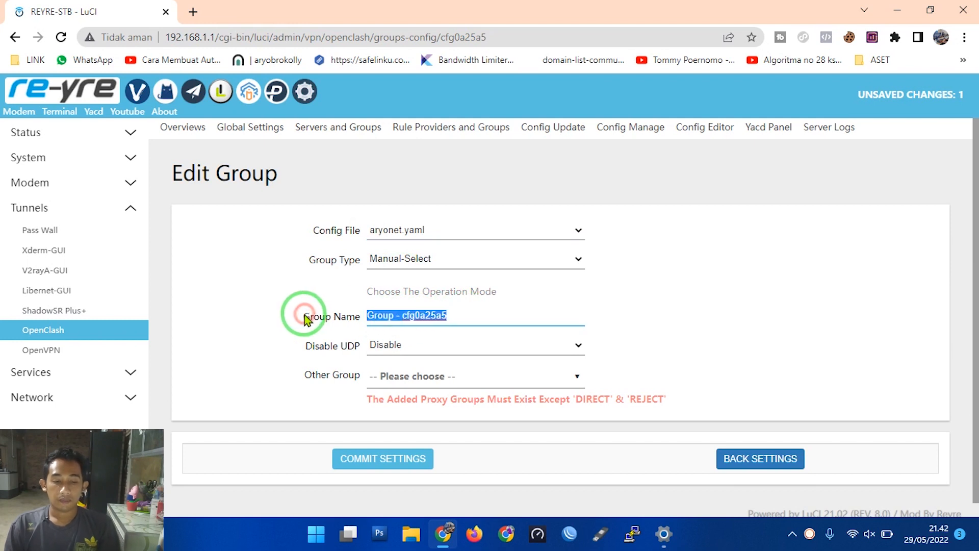
text(AKUN)
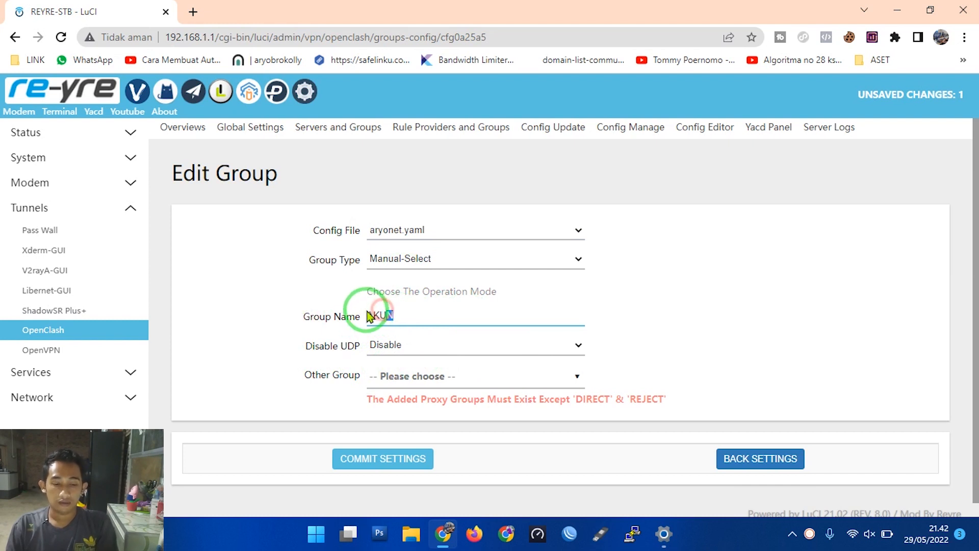
mouse_move(408, 319)
mouse_down()
mouse_move(372, 319)
mouse_move(428, 320)
mouse_up()
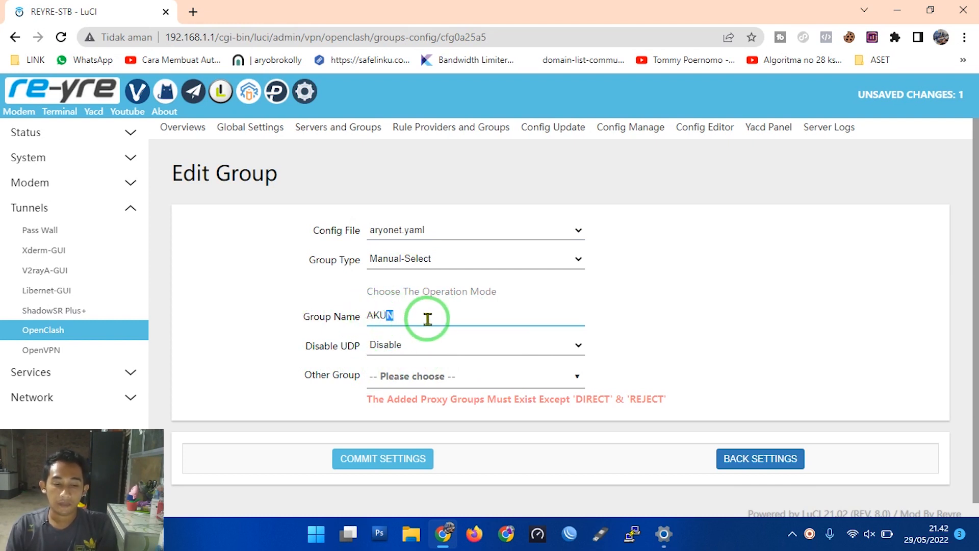
click(383, 461)
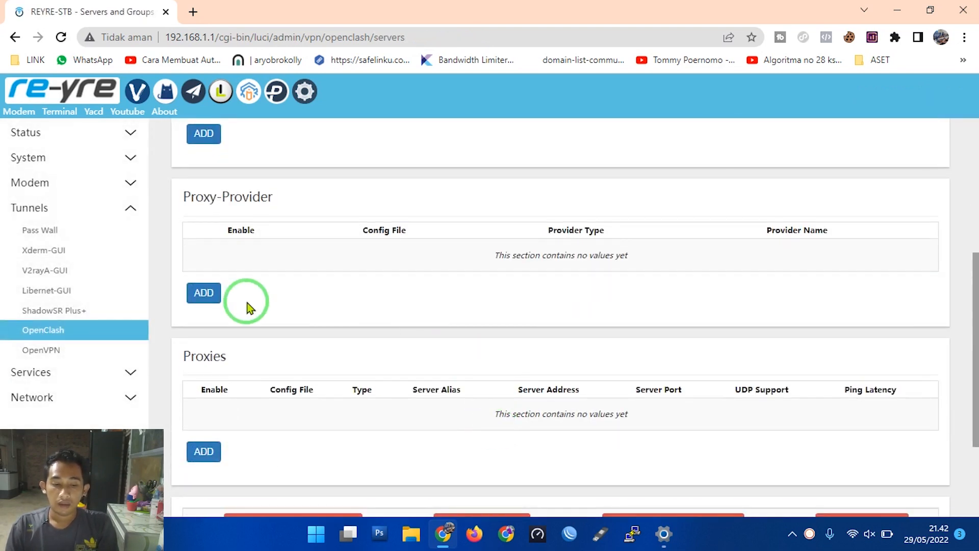
Step: Add a proxy provider, assign it to the aryonet.yaml config file and set its provider type to file
click(202, 293)
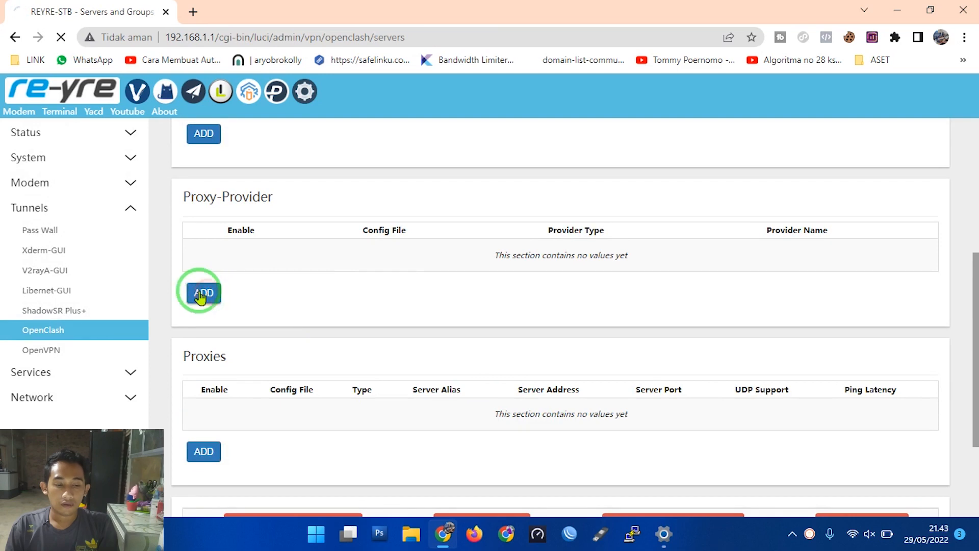
scroll(722, 359, down, 4)
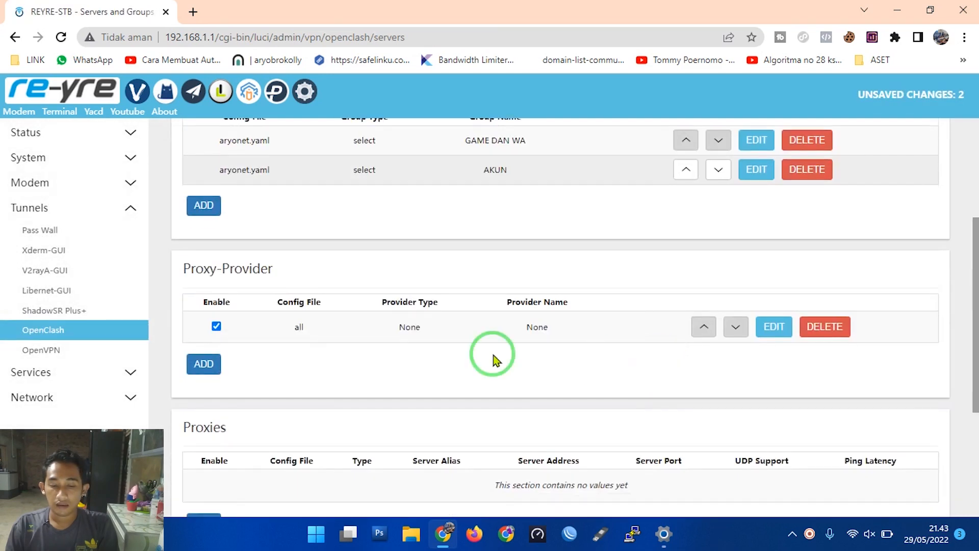
click(773, 328)
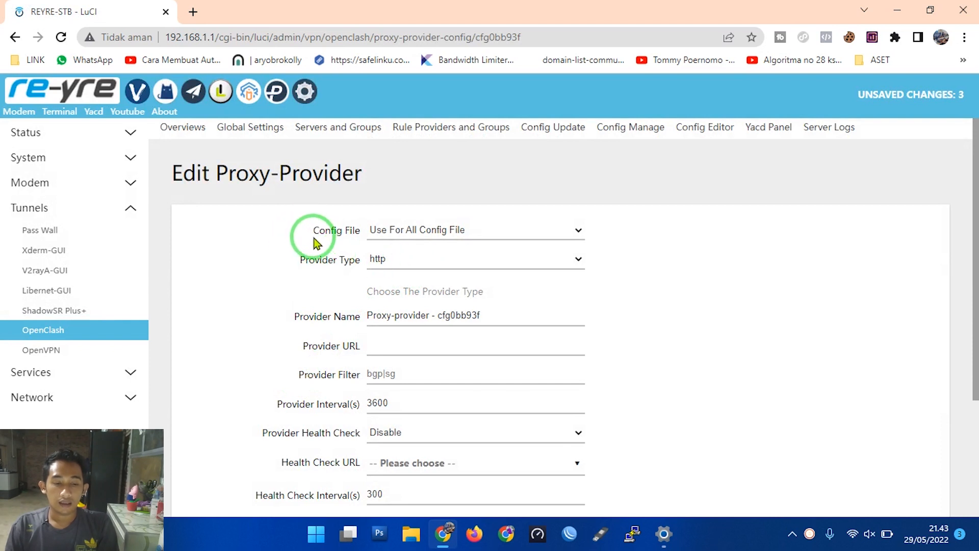
drag(340, 240, 415, 231)
click(415, 231)
click(416, 258)
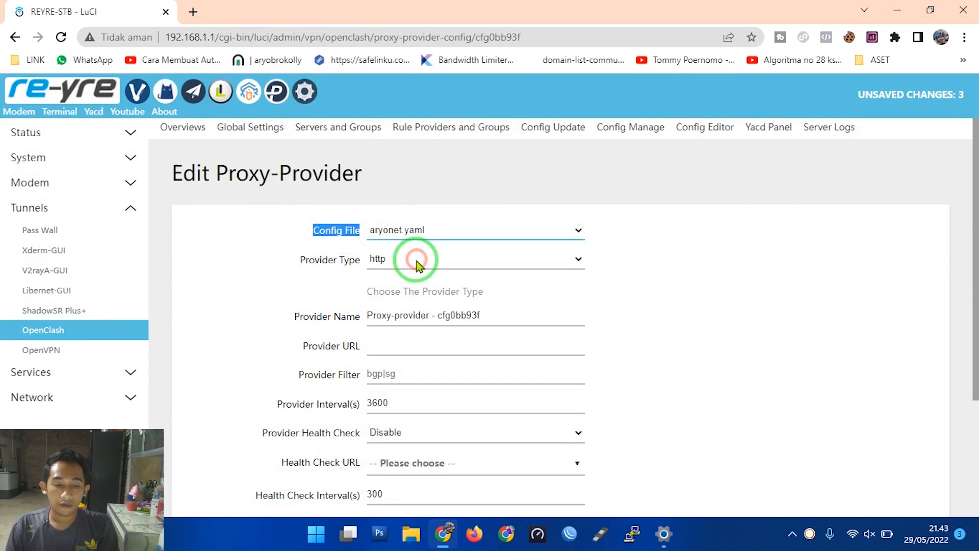
click(417, 261)
click(381, 287)
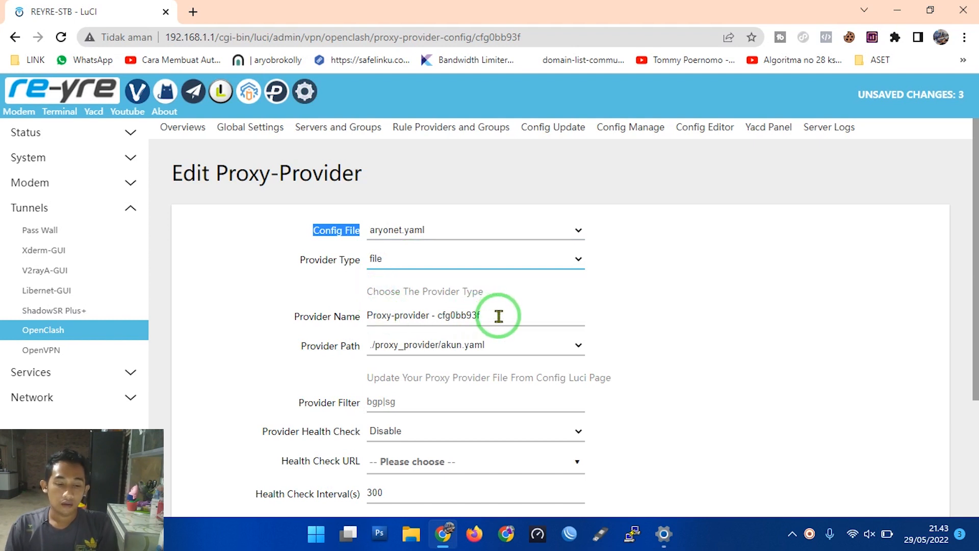
Step: Name the proxy provider "AKUN" and set its provider path to ./proxy_provider/akun.yaml
drag(498, 315, 357, 315)
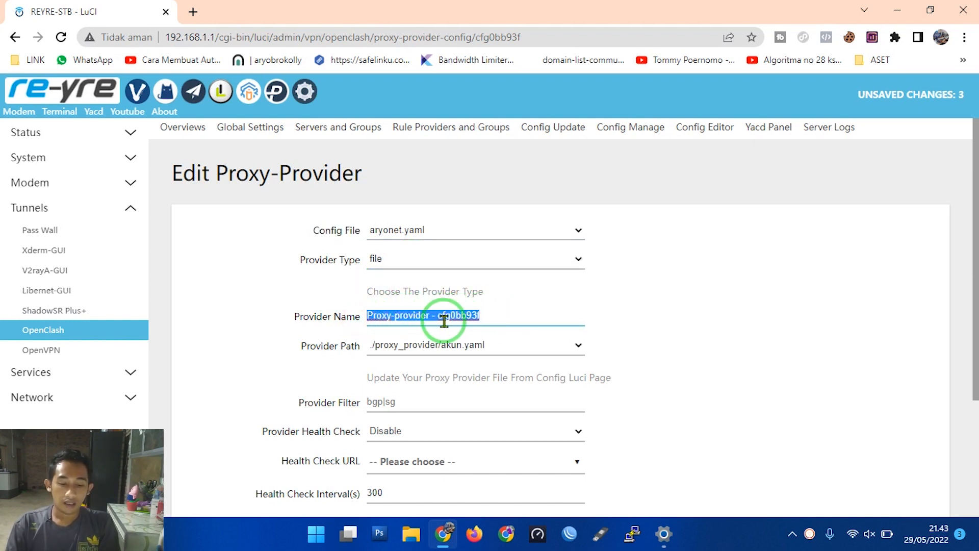
text(AKUN)
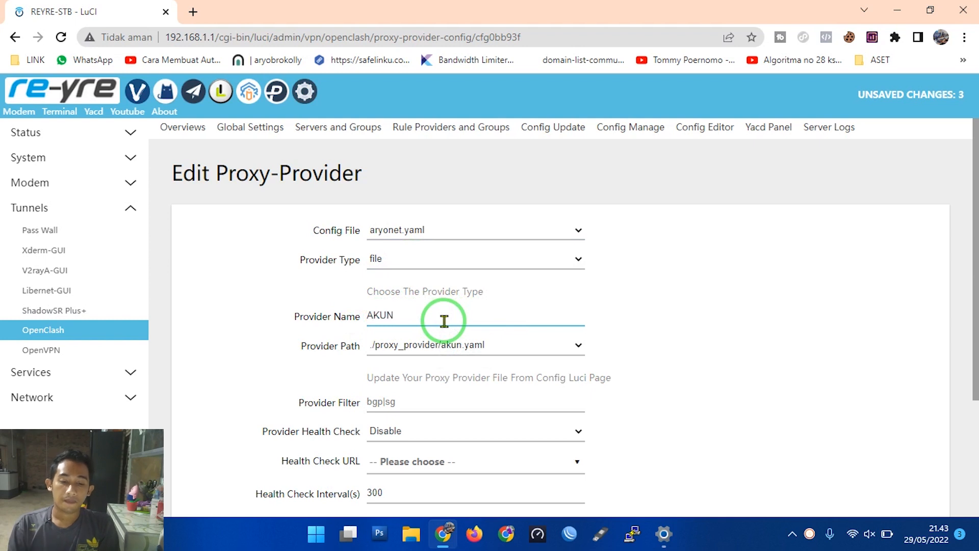
click(405, 345)
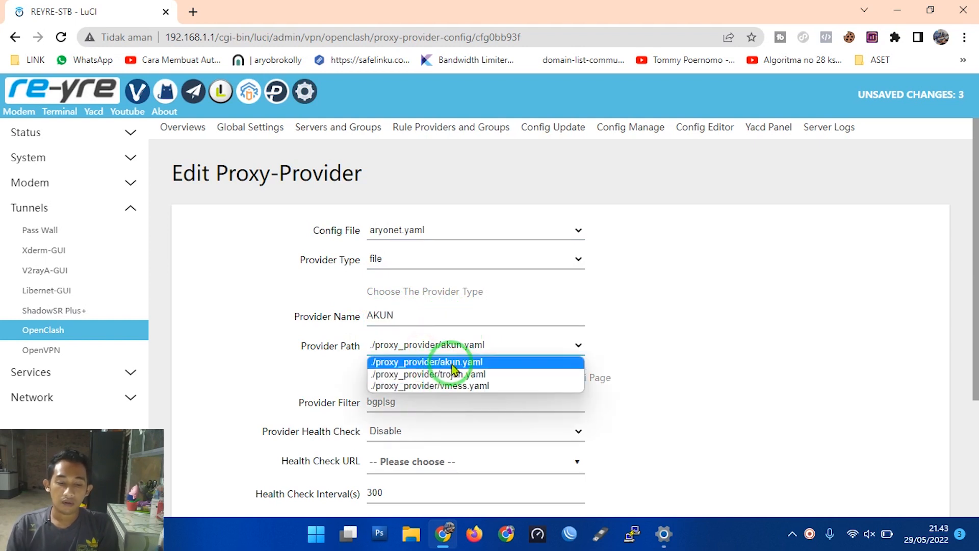
click(478, 363)
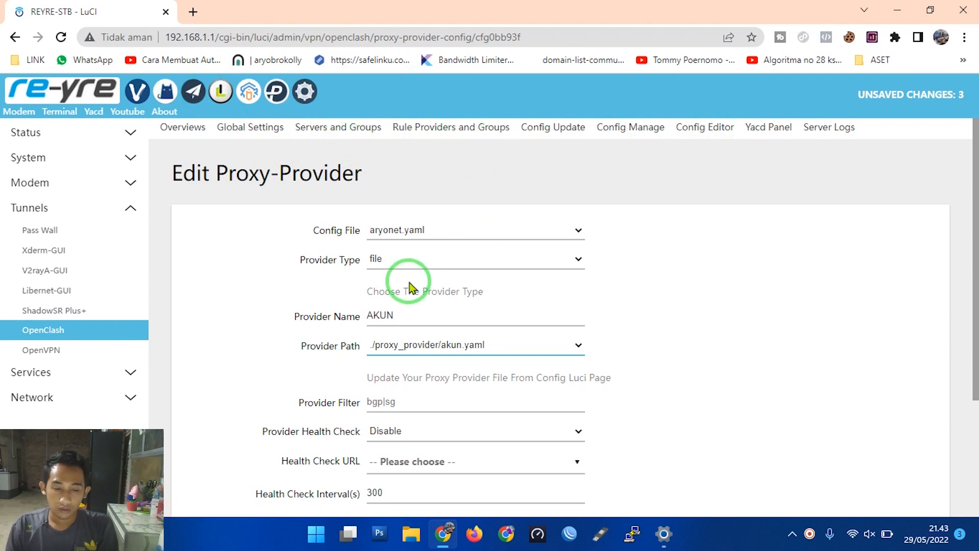
click(462, 349)
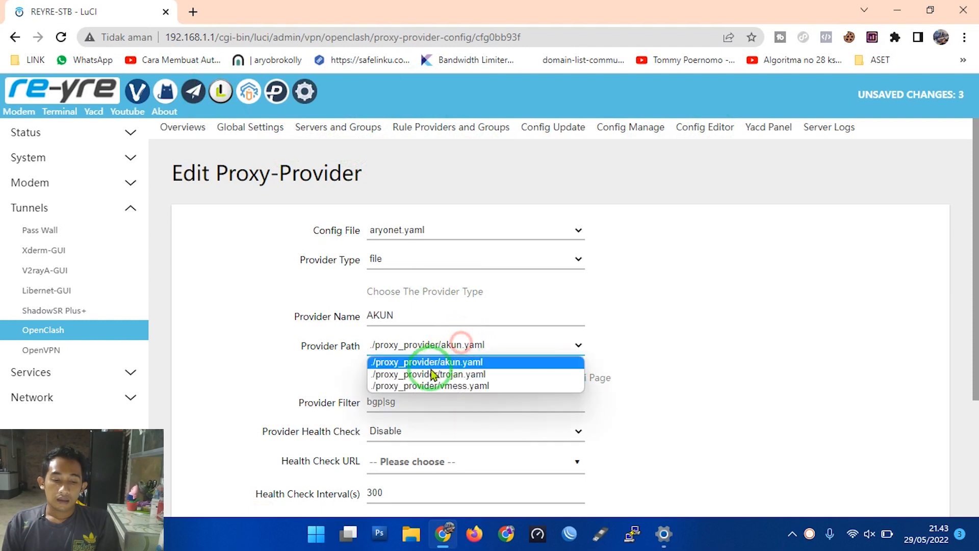
click(453, 365)
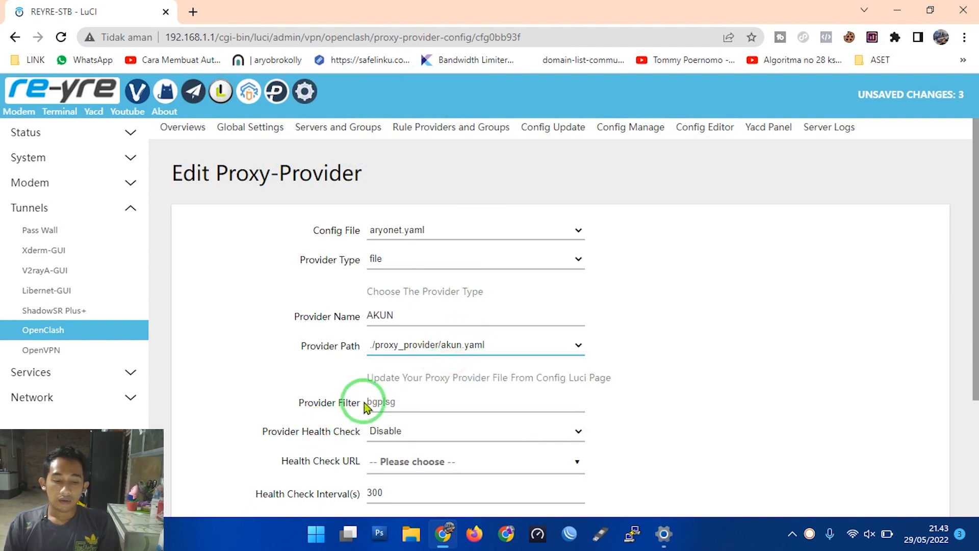
scroll(357, 403, down, 1)
drag(270, 368, 359, 361)
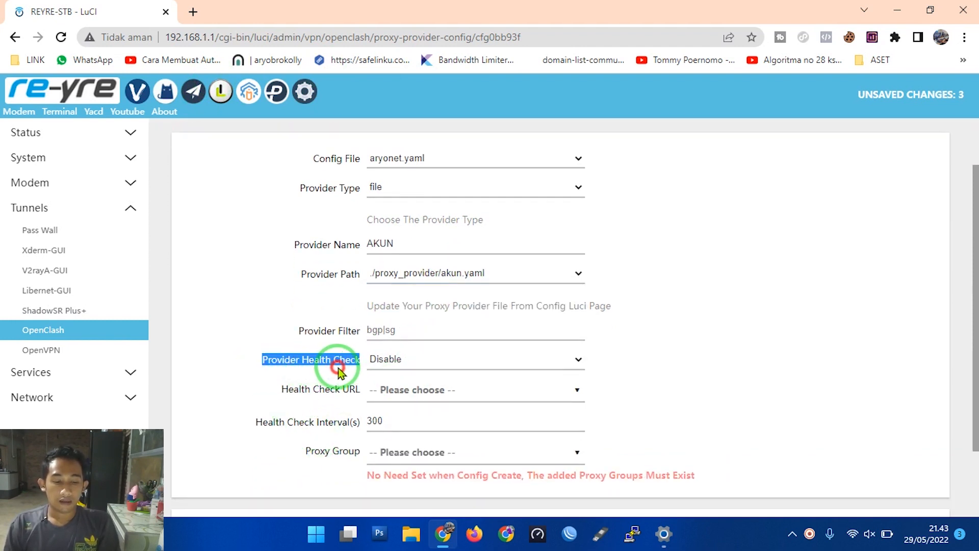
click(437, 360)
click(398, 391)
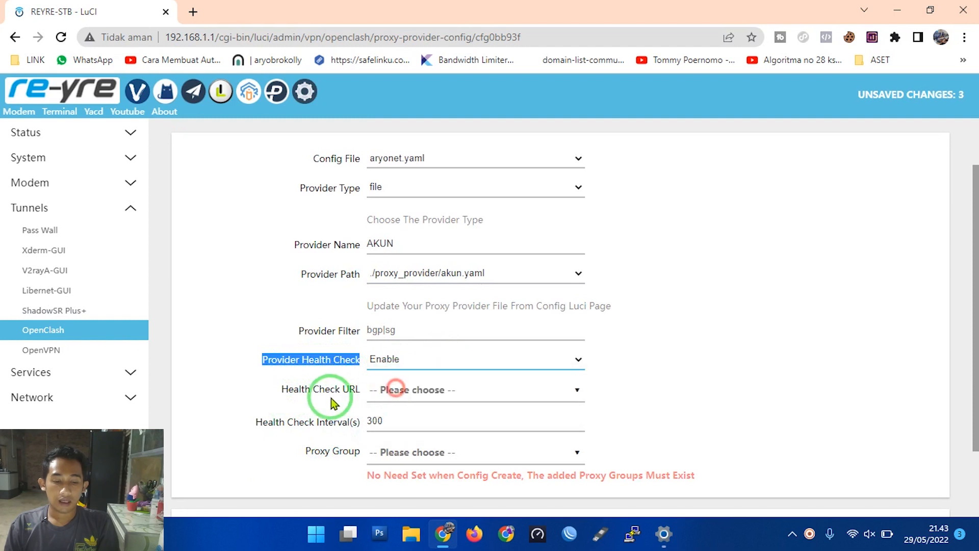
drag(349, 389, 286, 395)
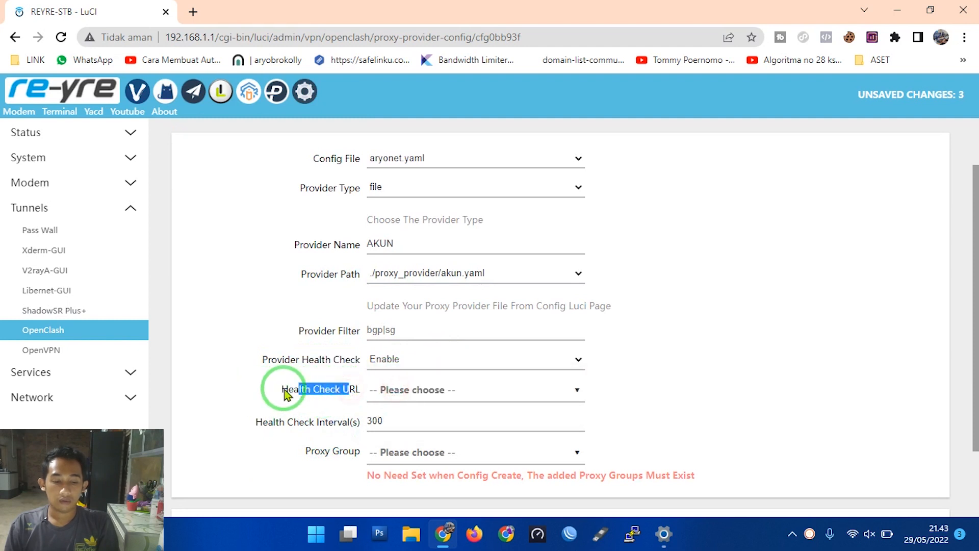
click(417, 394)
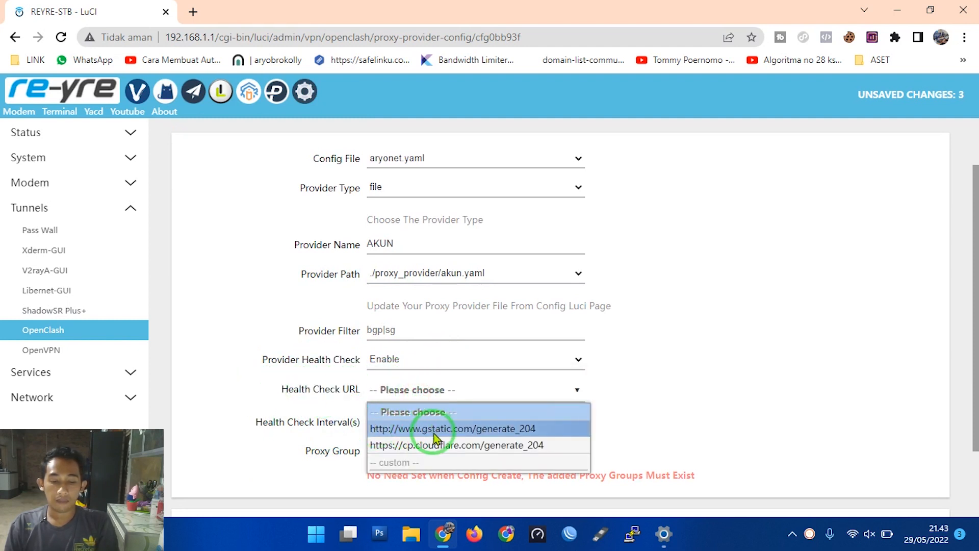
click(468, 448)
Step: Set the provider's health check interval to 60 seconds
scroll(630, 356, down, 2)
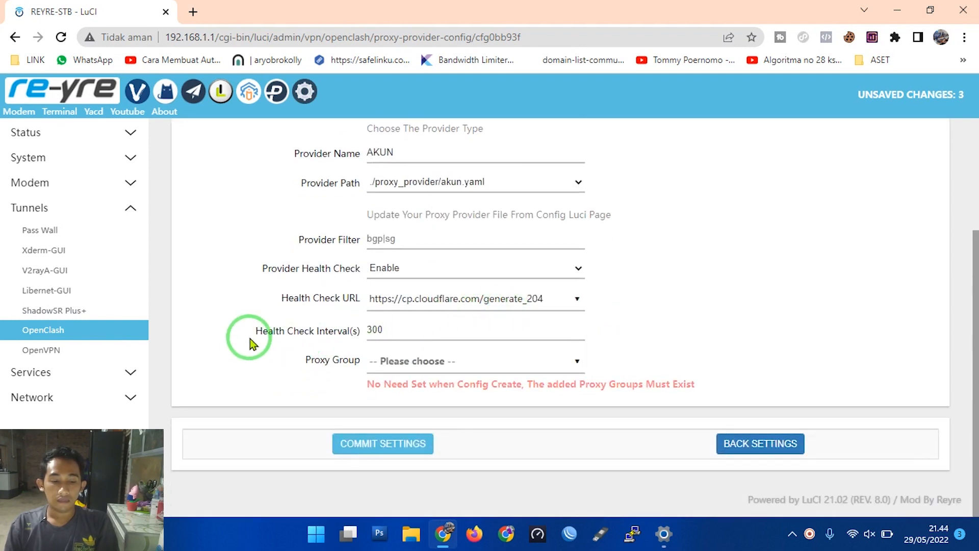
drag(400, 327, 322, 335)
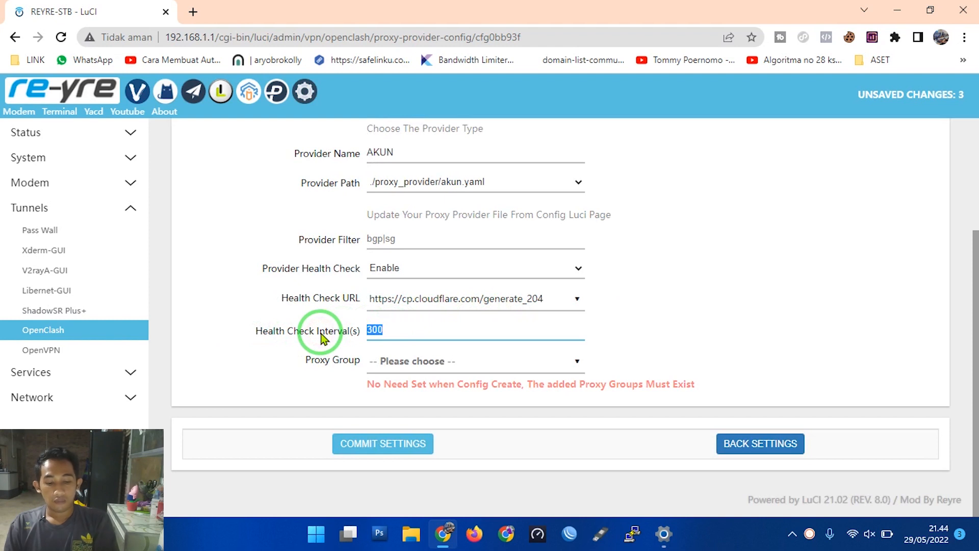
text(60)
click(390, 328)
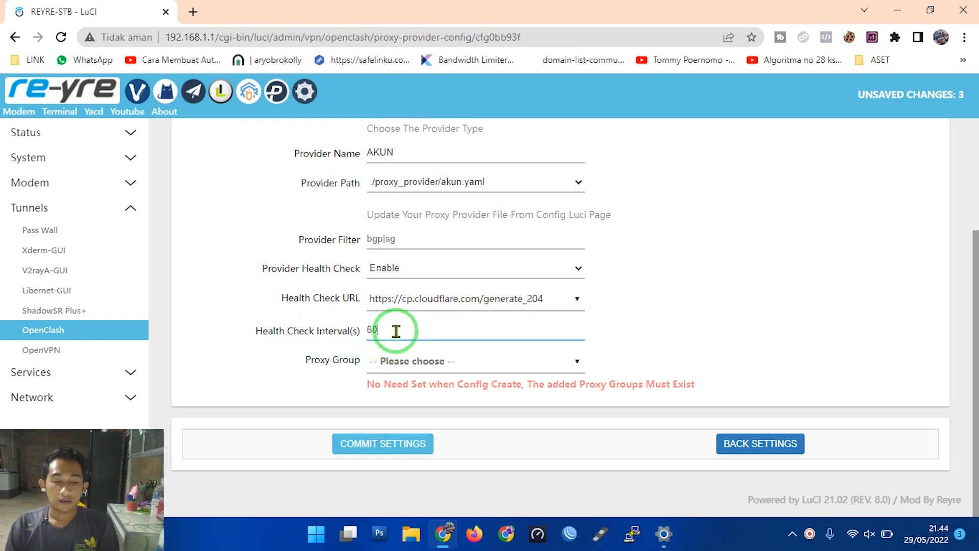
drag(395, 329, 339, 334)
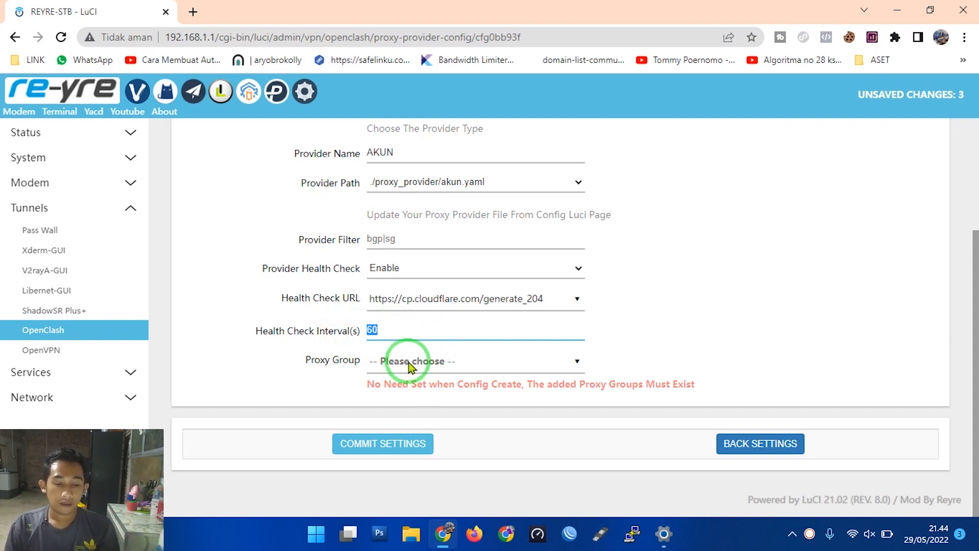
Step: Assign the proxy provider to the AKUN proxy group and commit the provider's settings
drag(306, 357, 350, 367)
click(430, 357)
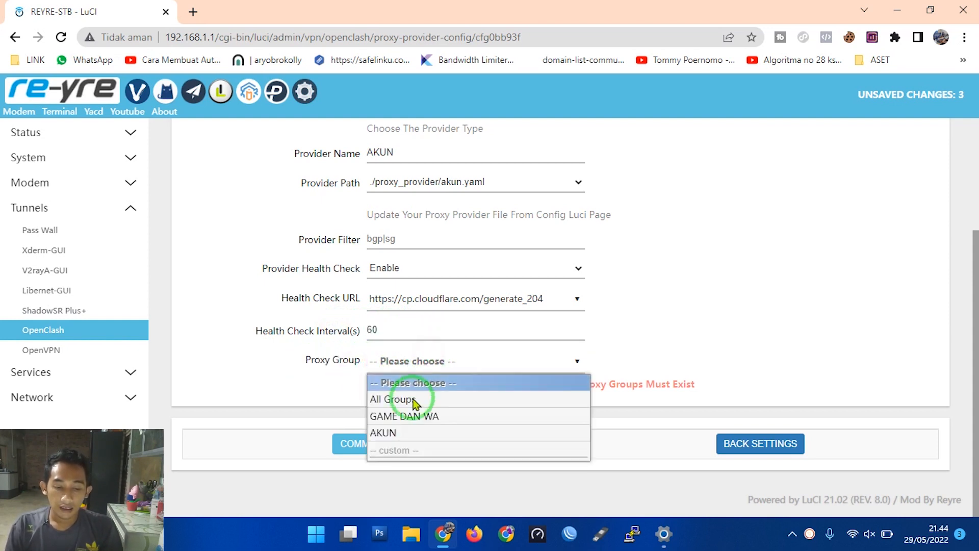
click(411, 433)
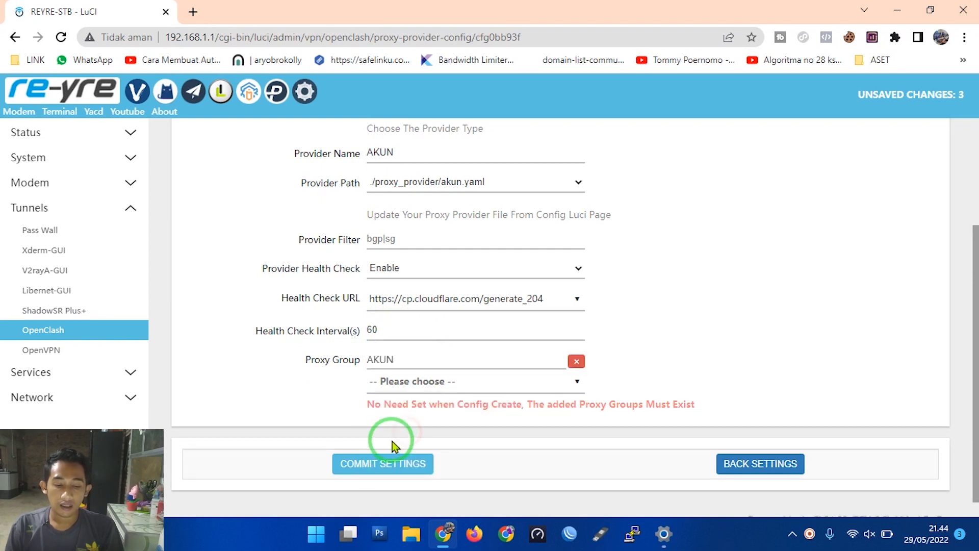
click(374, 474)
drag(398, 316, 368, 314)
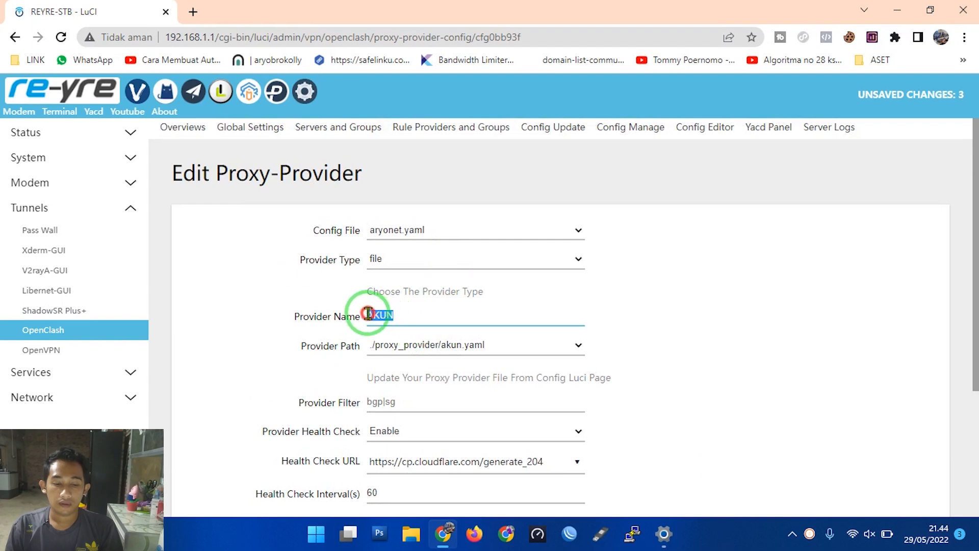
Step: Commit the AKUN proxy provider's settings, followed by the overall servers and groups settings
scroll(387, 321, down, 4)
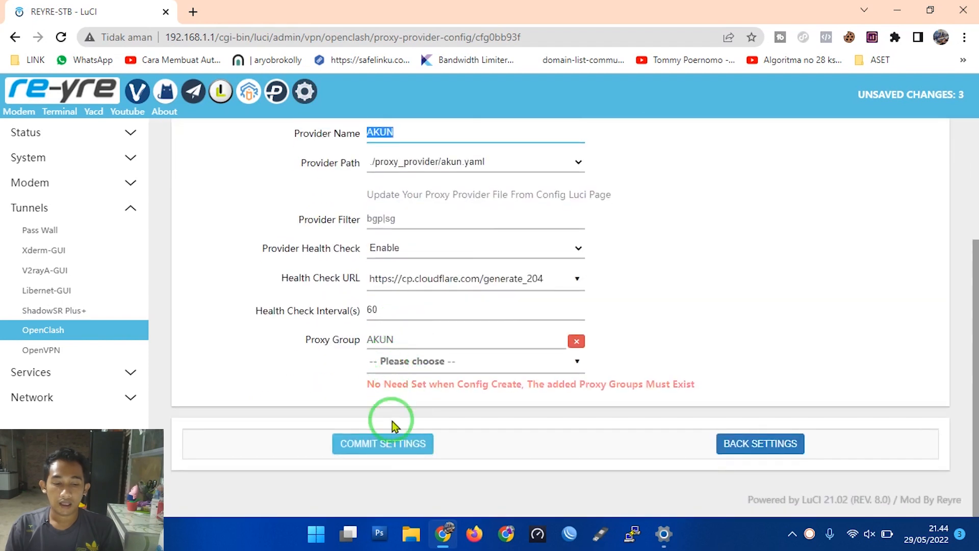
click(398, 443)
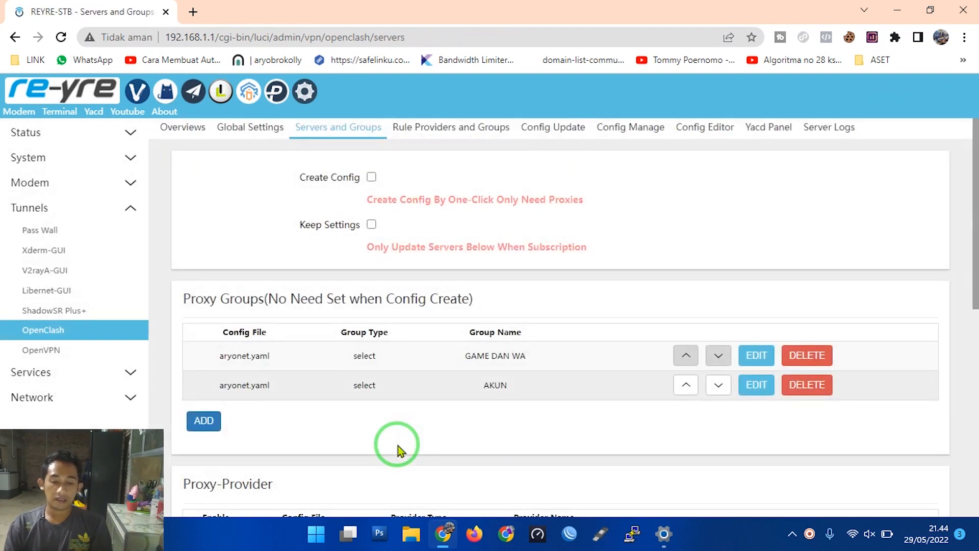
scroll(653, 390, down, 7)
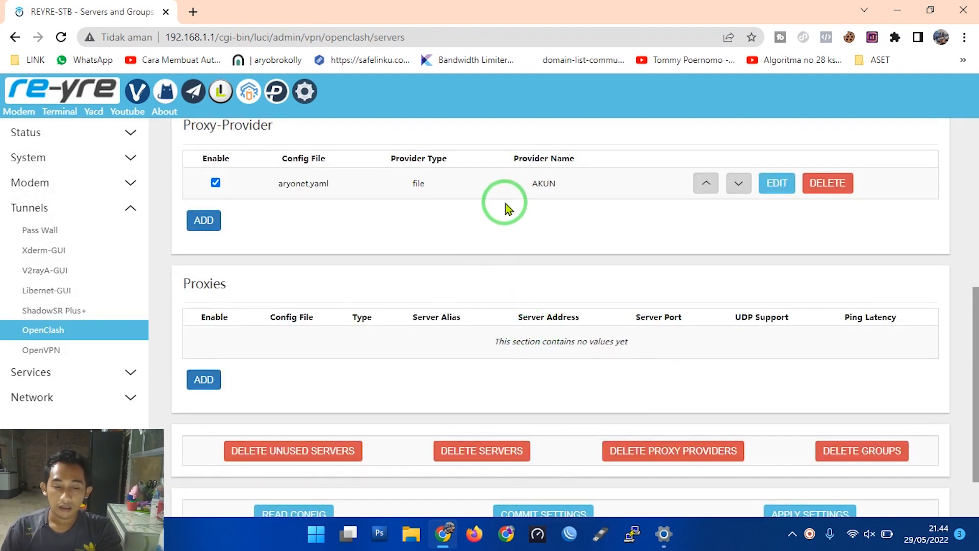
scroll(512, 240, down, 2)
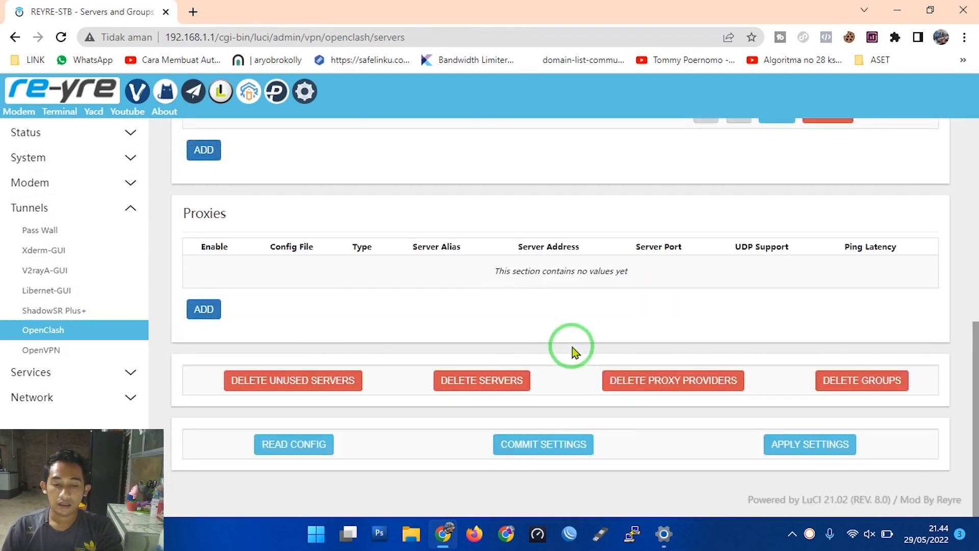
click(545, 445)
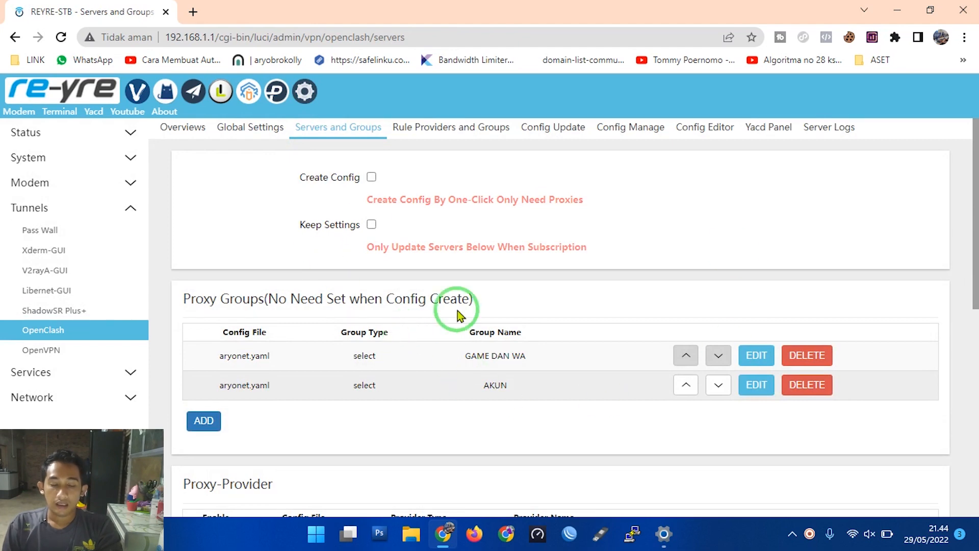
Step: Apply the servers and groups settings and dismiss the OpenClash start alert
scroll(607, 312, down, 6)
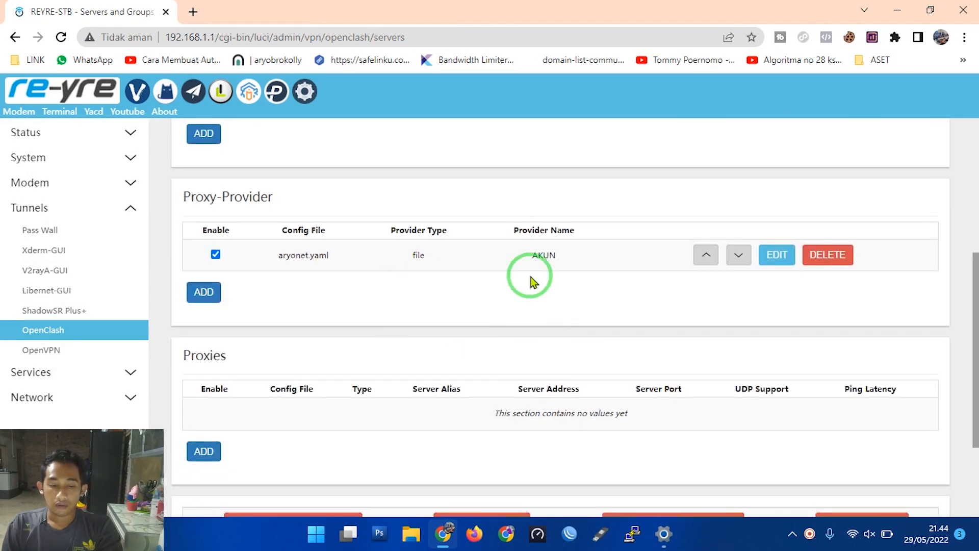
scroll(571, 288, down, 3)
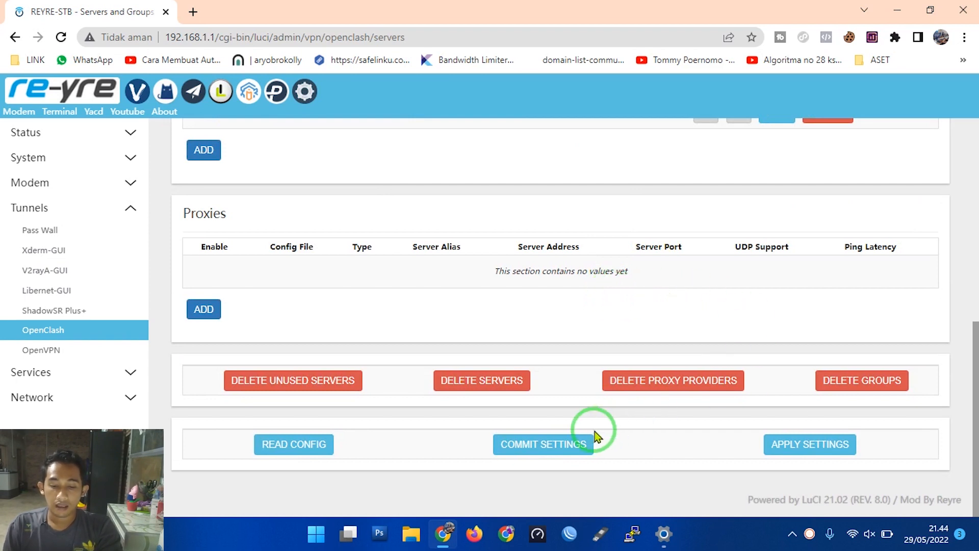
click(793, 450)
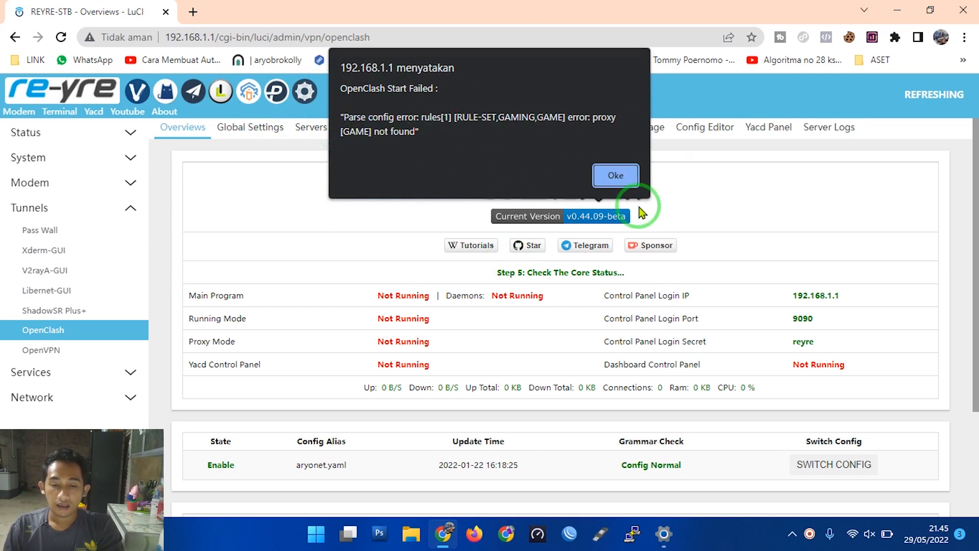
click(624, 174)
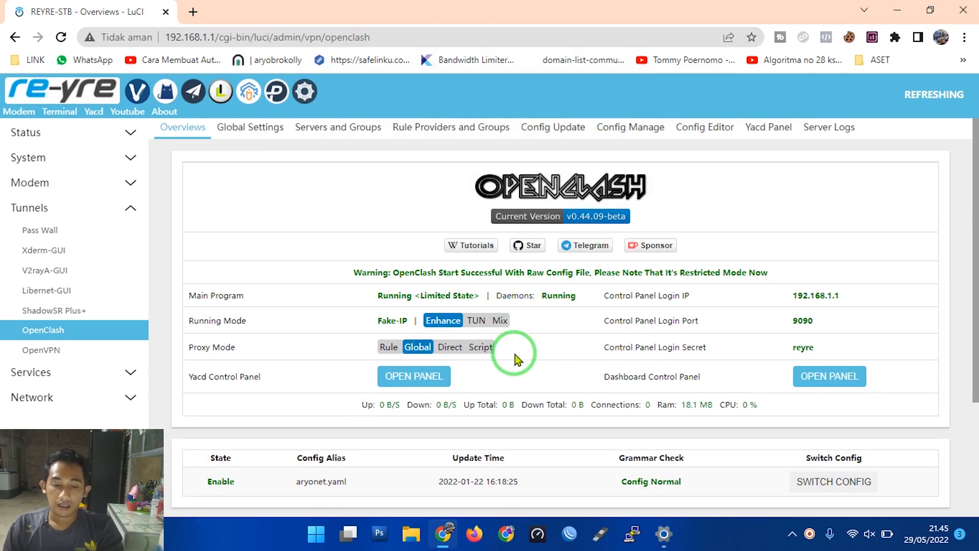
Step: Stop OpenClash and review the rules, proxy groups and proxy providers in the aryonet.yaml config
scroll(664, 373, down, 3)
click(709, 392)
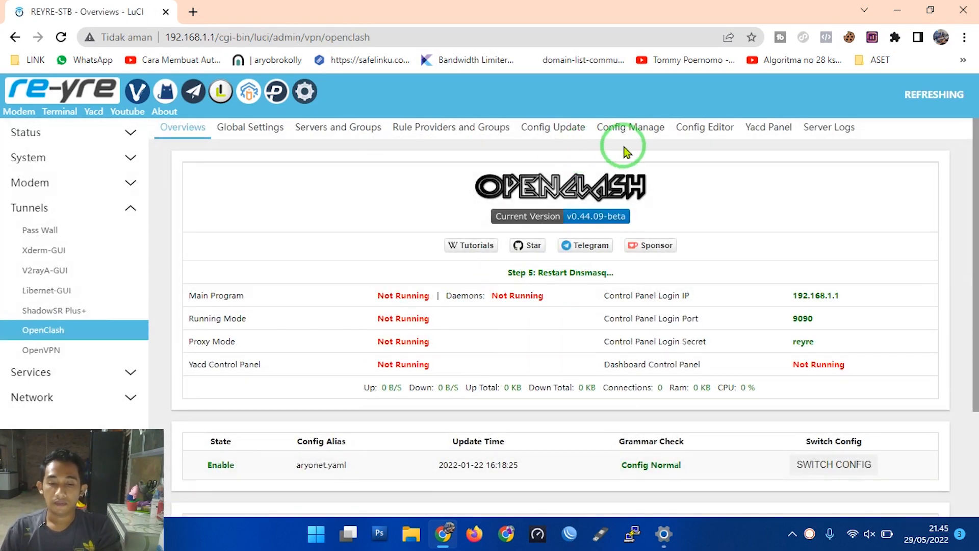
click(630, 129)
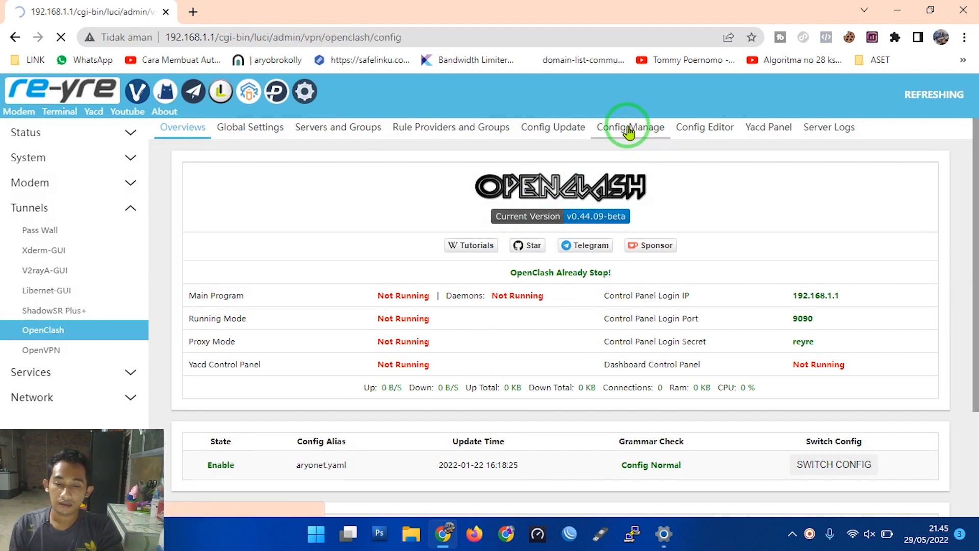
scroll(473, 360, down, 10)
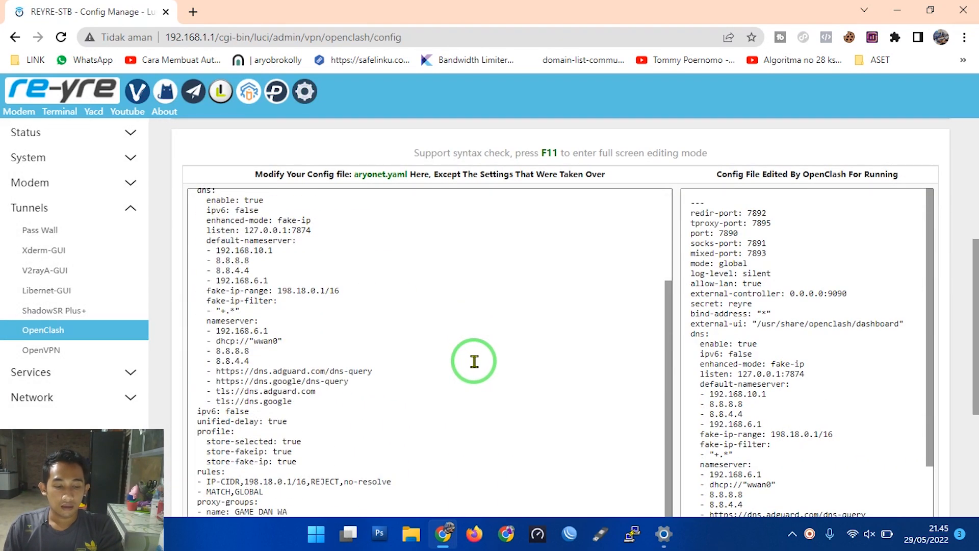
scroll(474, 361, down, 3)
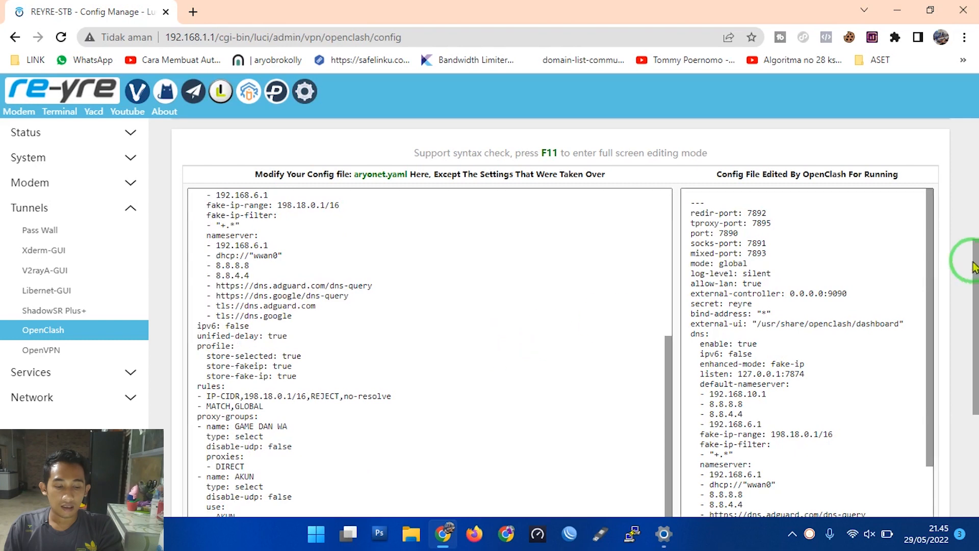
drag(970, 258, 971, 308)
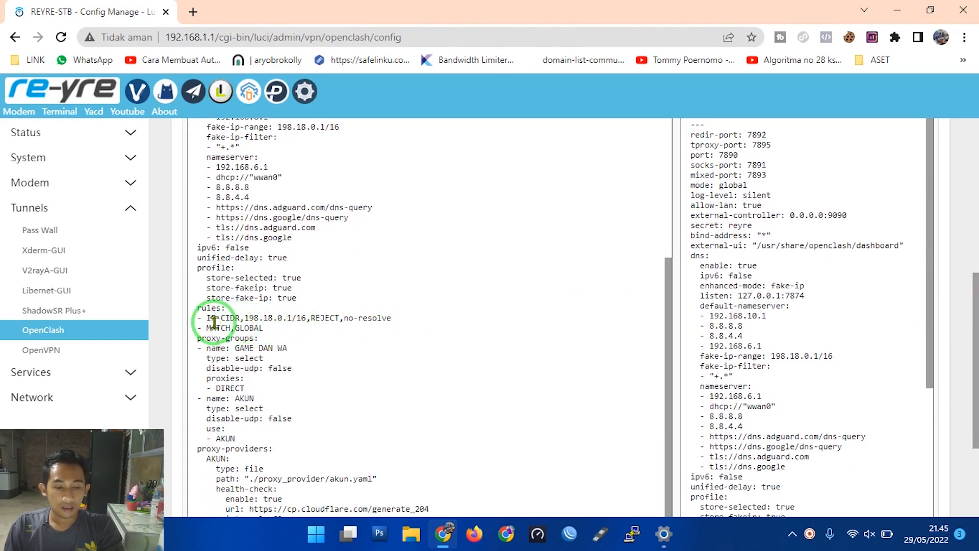
Step: Copy the entire config edited by OpenClash for running and paste it over the whole aryonet.yaml content
click(820, 356)
scroll(820, 356, up, 4)
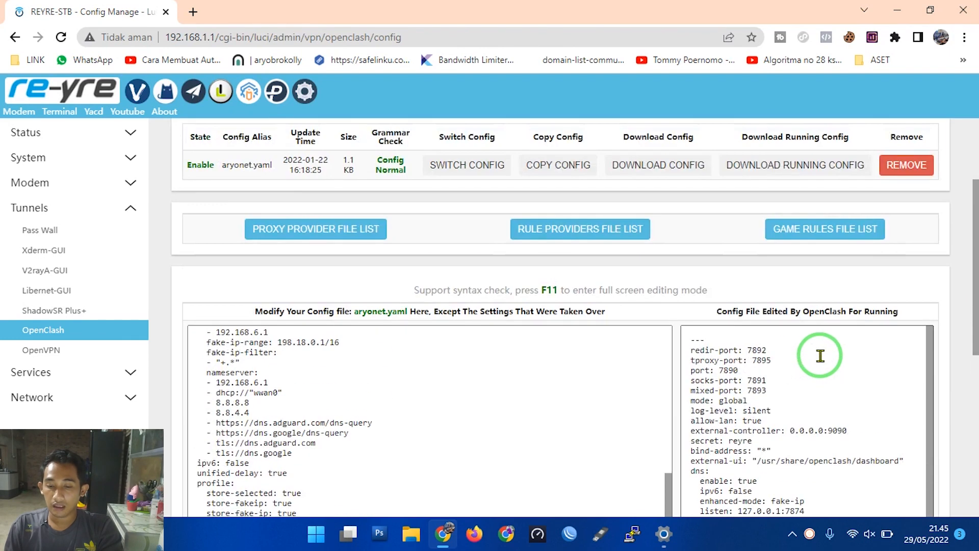
click(692, 340)
drag(693, 340, 697, 370)
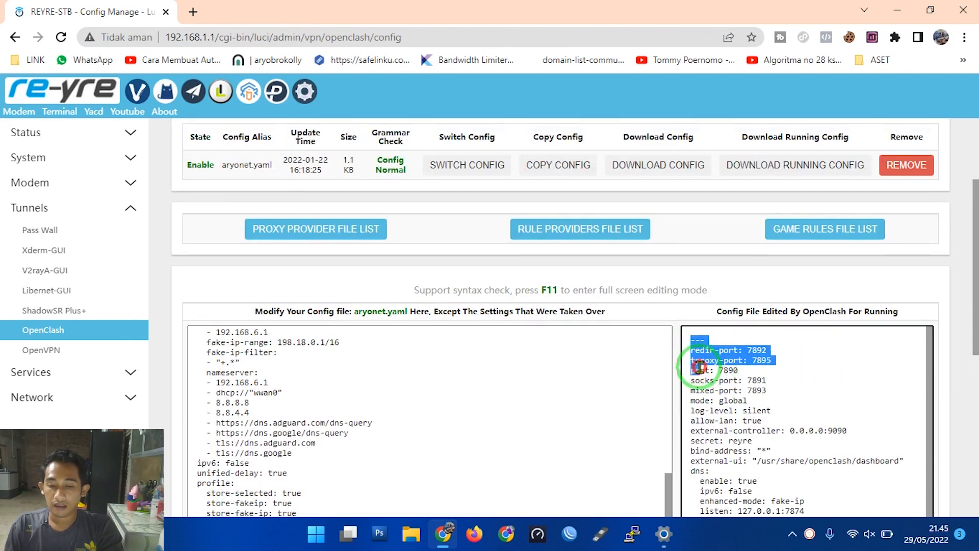
drag(977, 291, 977, 339)
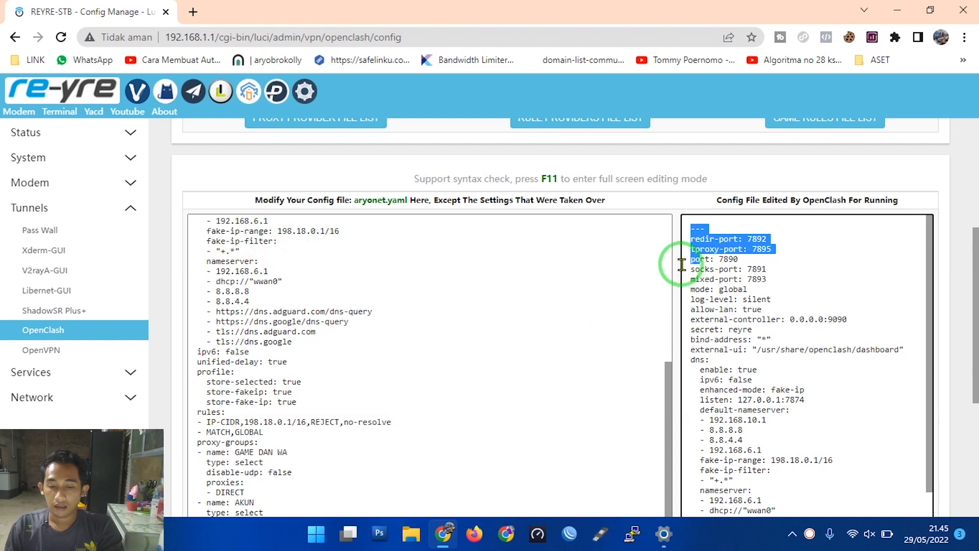
drag(692, 234, 745, 543)
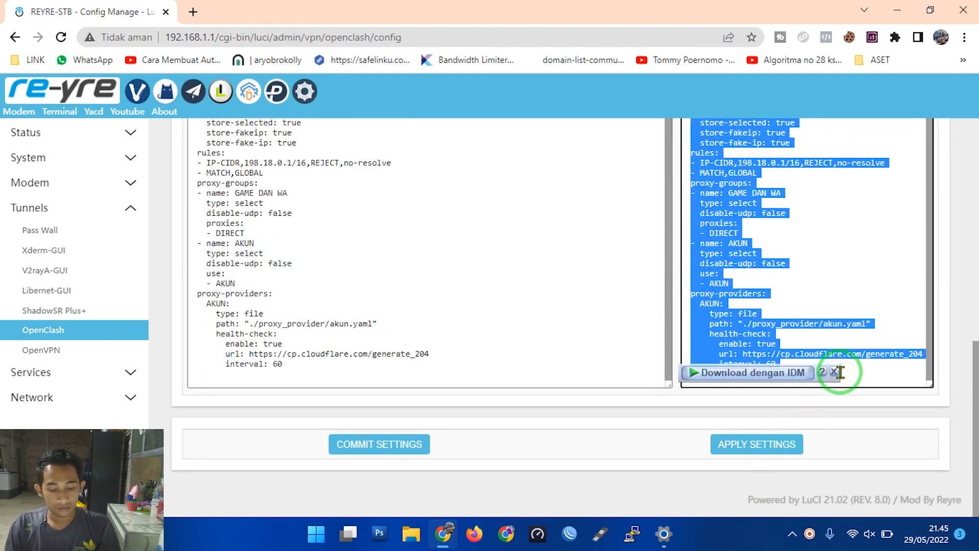
scroll(354, 316, up, 5)
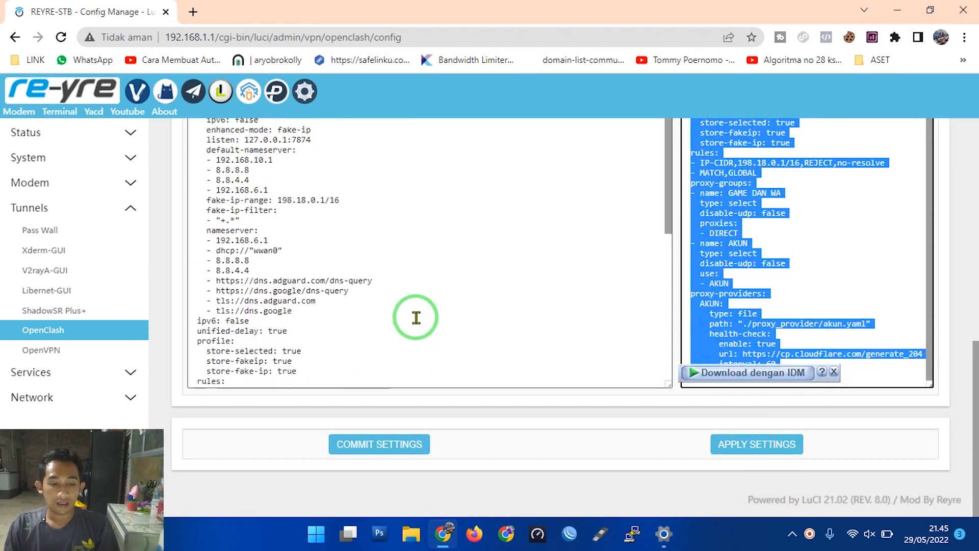
click(204, 190)
scroll(237, 280, up, 5)
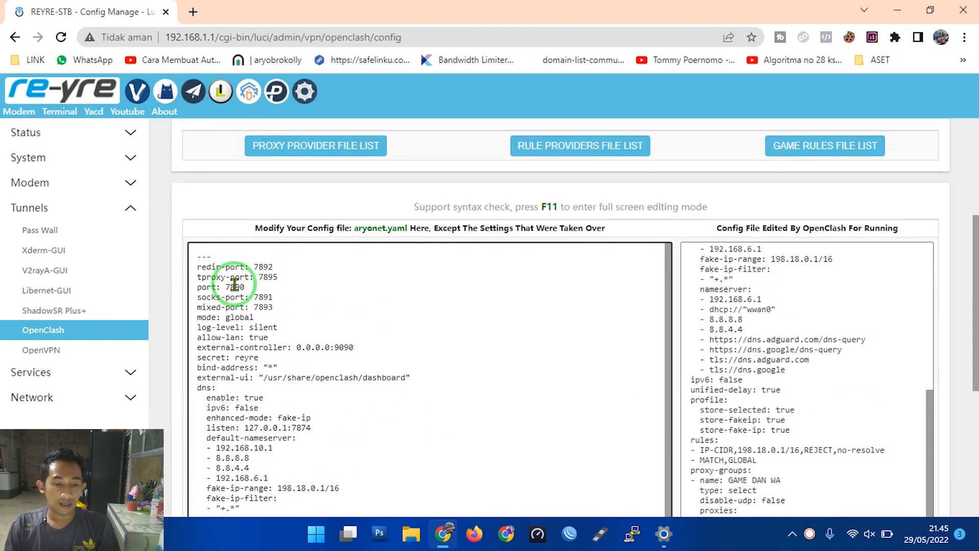
key(ctrl+a)
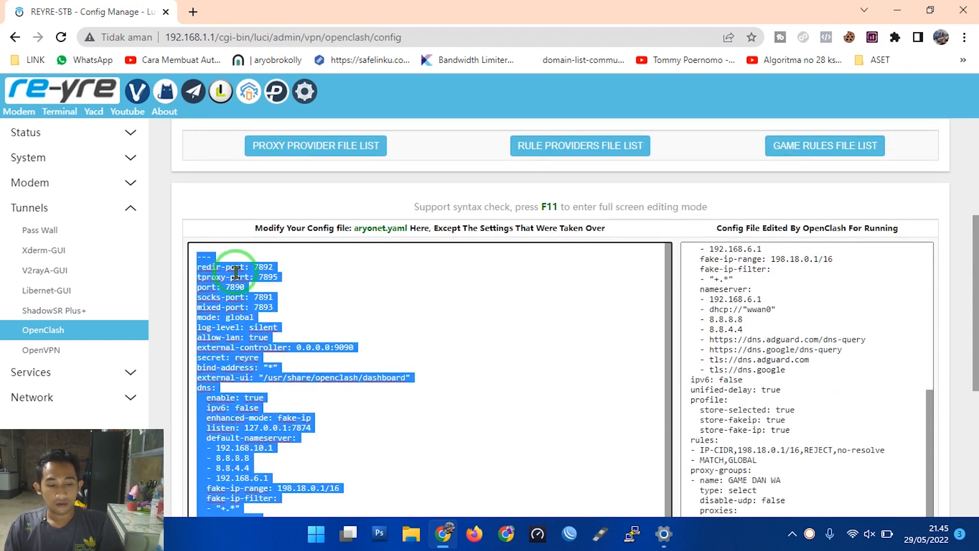
key(ctrl+v)
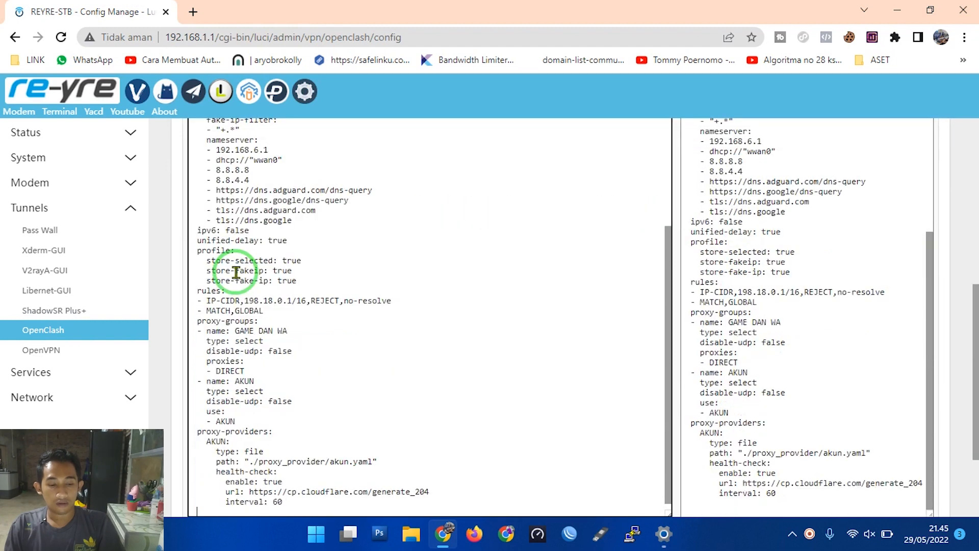
Step: Check the pasted aryonet.yaml content, apply the config settings and dismiss the start alert
scroll(370, 304, down, 5)
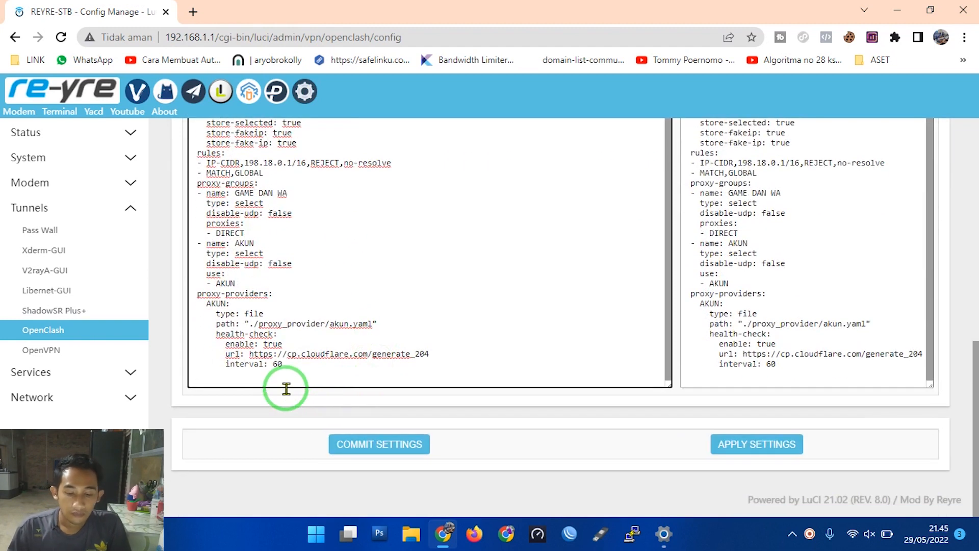
scroll(286, 389, up, 1)
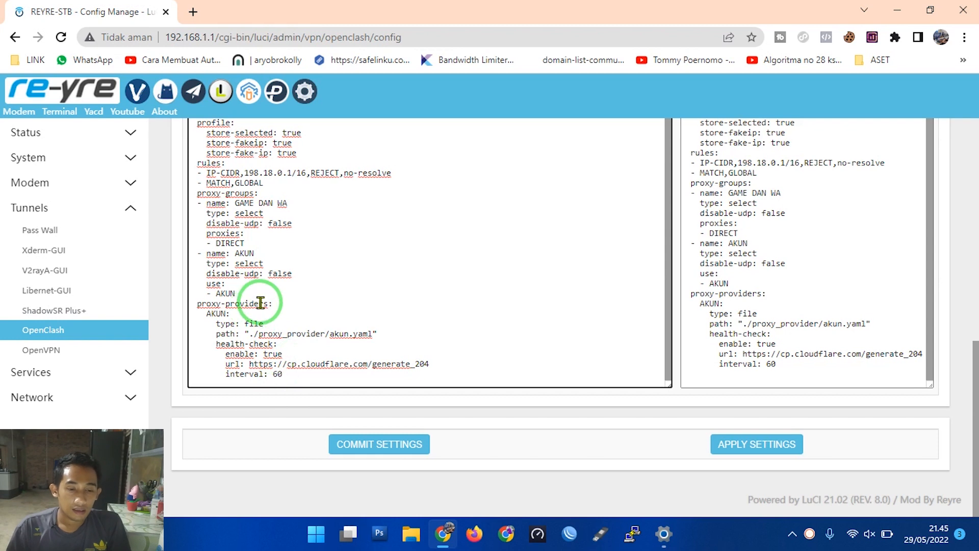
scroll(244, 247, up, 2)
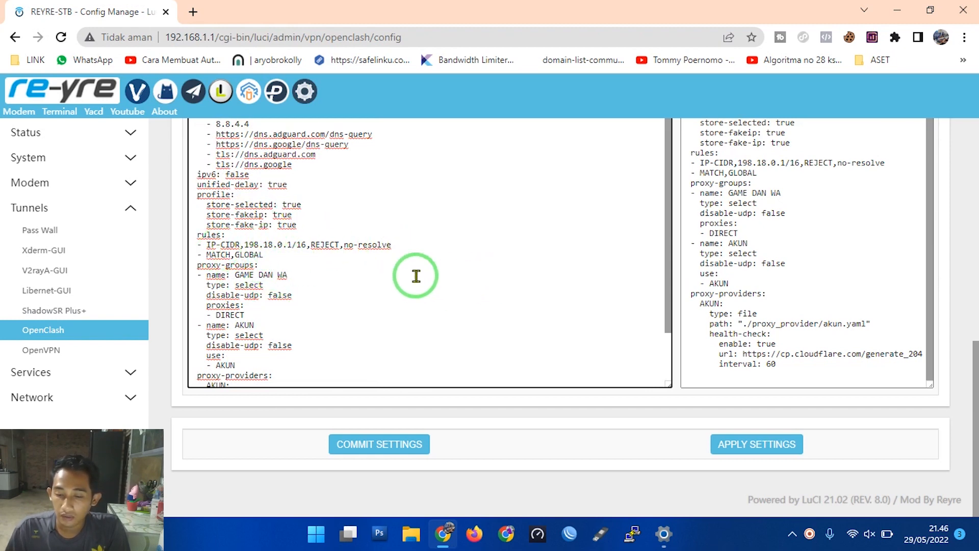
scroll(444, 295, up, 6)
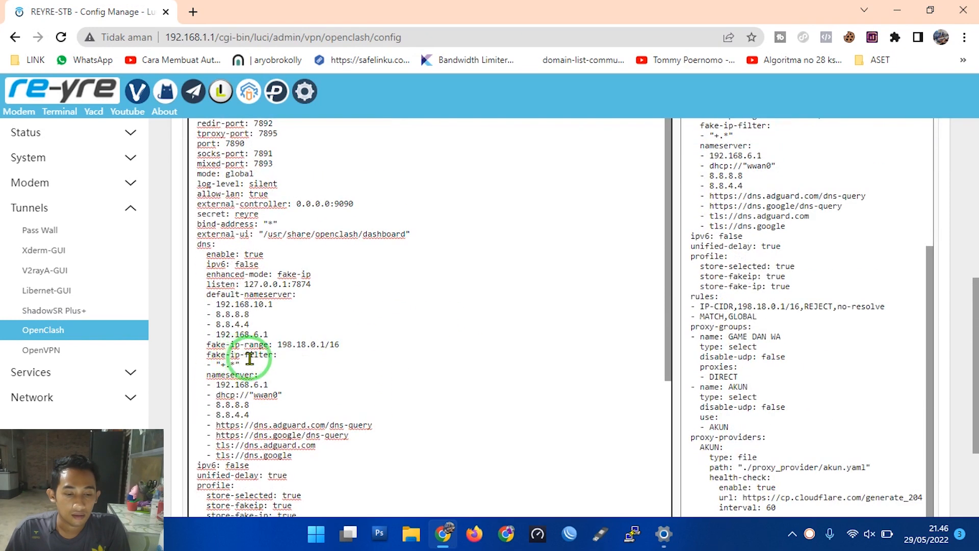
scroll(250, 358, up, 4)
scroll(265, 342, down, 12)
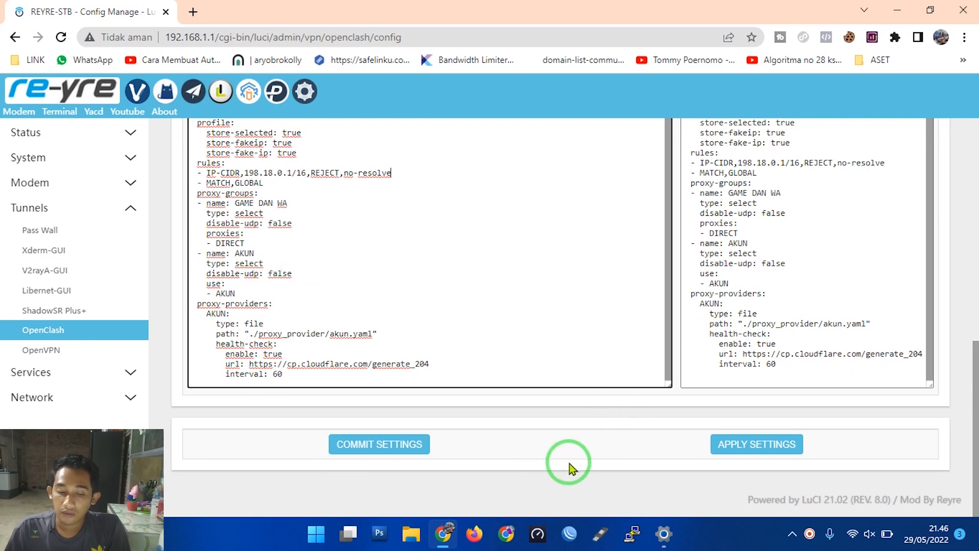
click(736, 449)
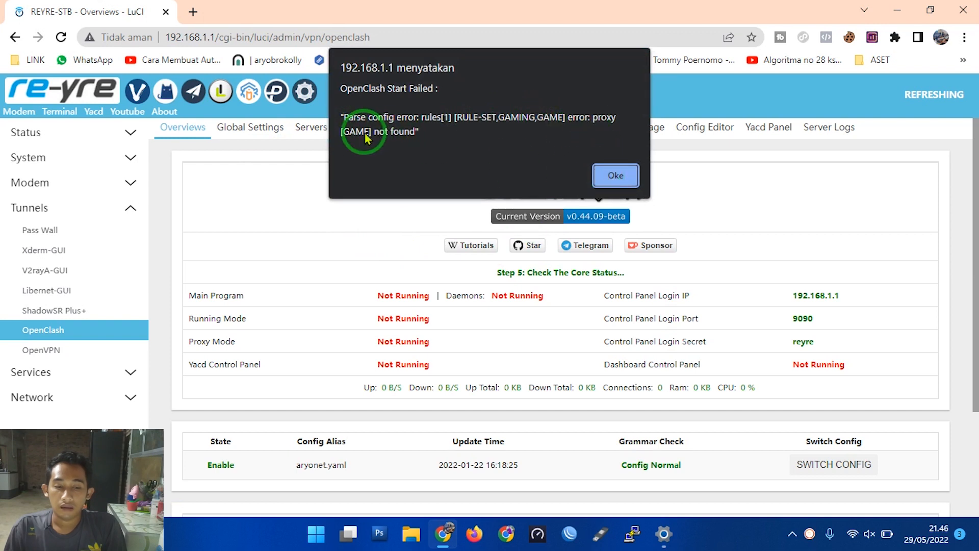
click(609, 176)
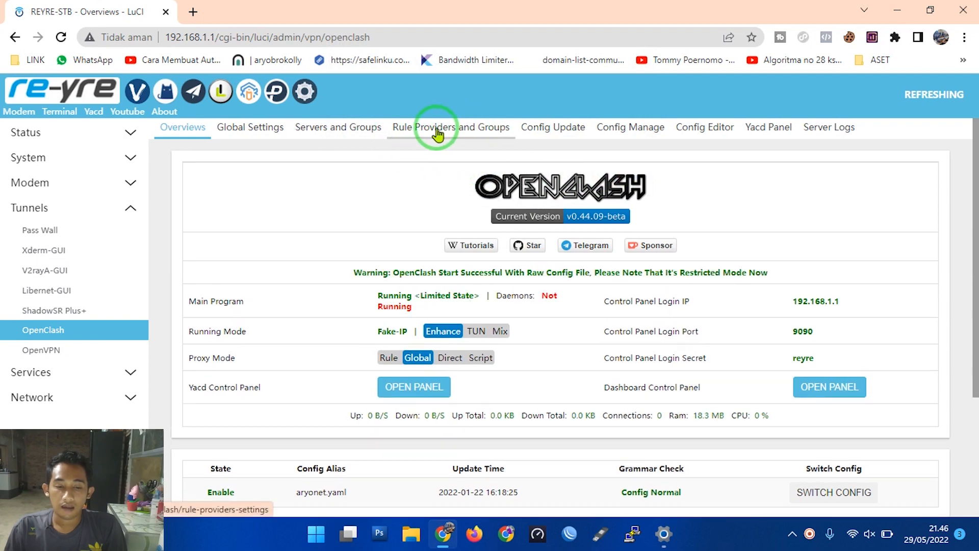
Step: Delete the GAMING custom rule provider of aryonet.yaml and apply the rule provider settings
click(439, 129)
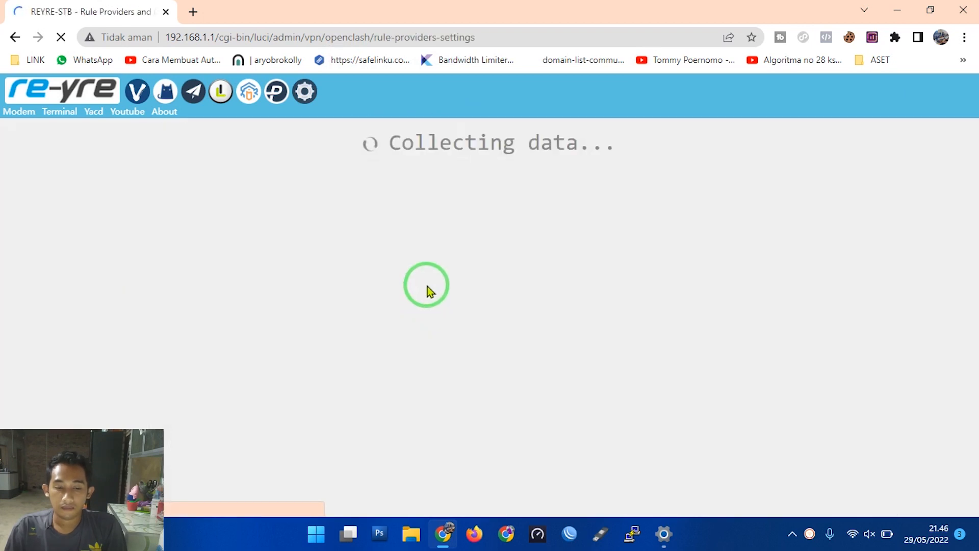
scroll(605, 368, down, 5)
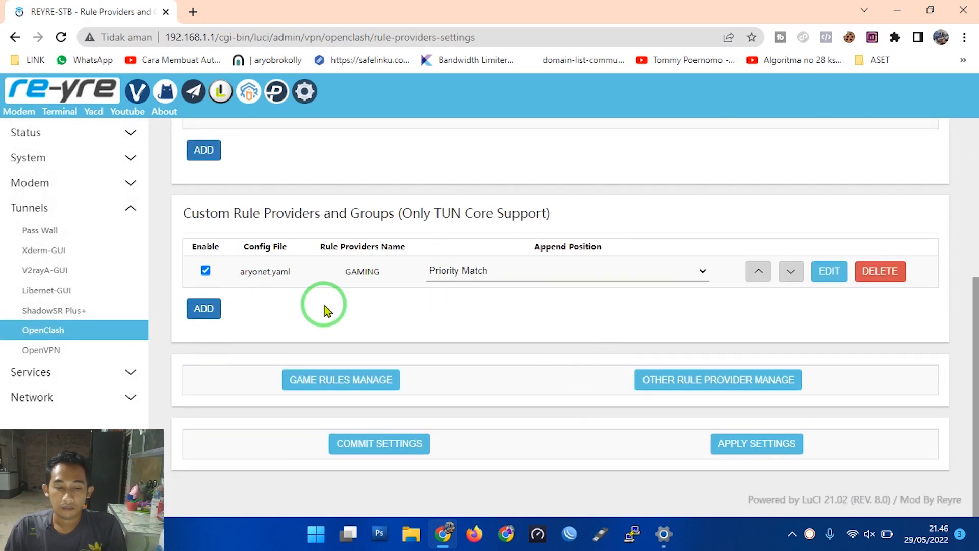
drag(351, 271, 381, 272)
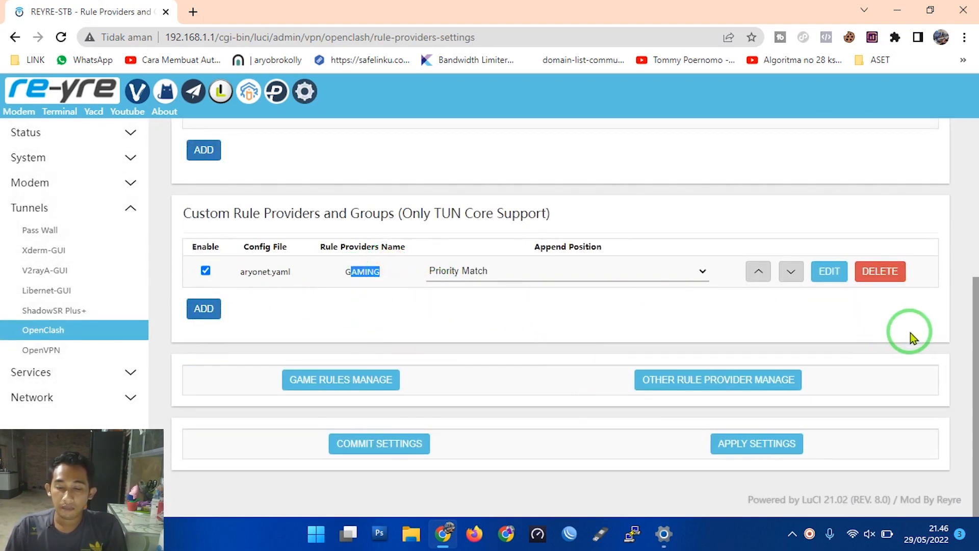
click(880, 271)
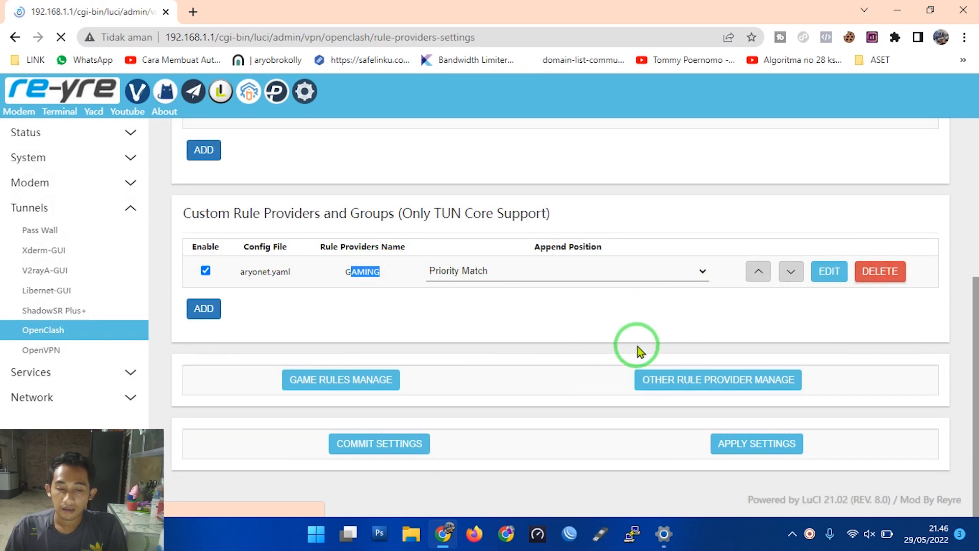
scroll(721, 322, down, 5)
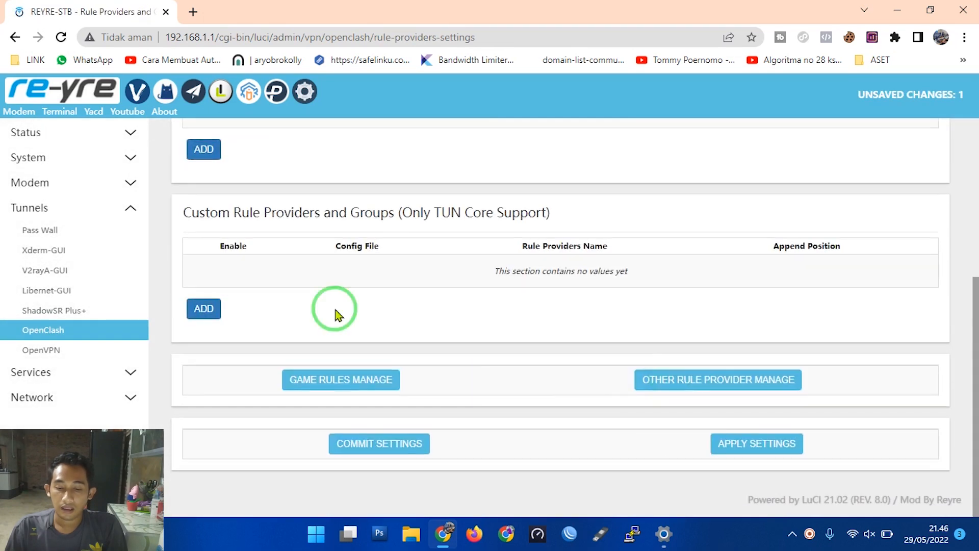
click(756, 452)
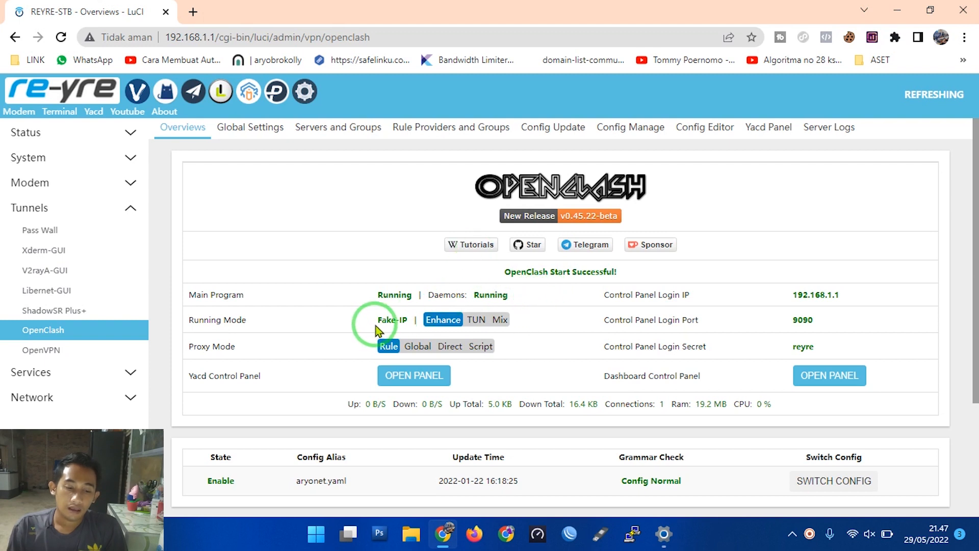
Step: Open OpenClash's global settings and switch the operation mode page to Fake-IP mode
drag(377, 326, 408, 329)
click(411, 331)
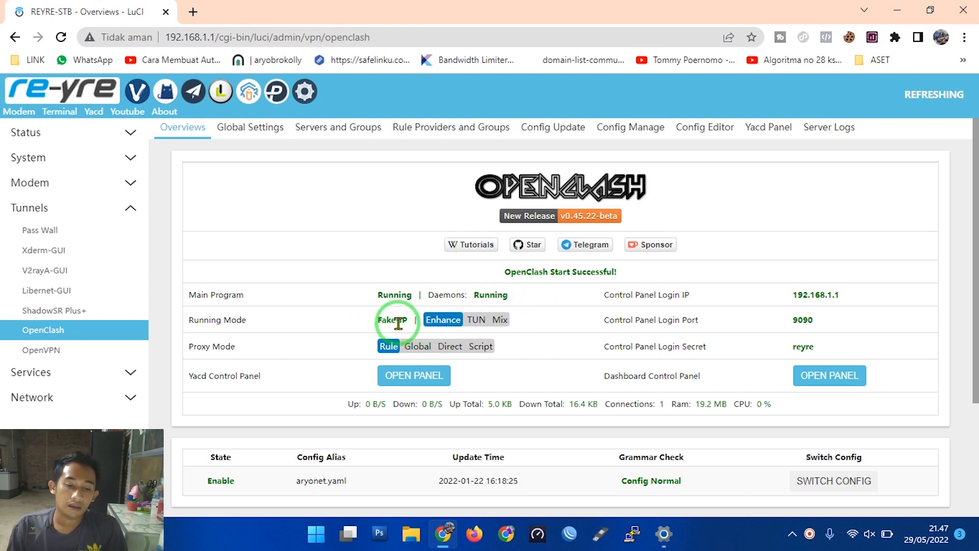
click(236, 144)
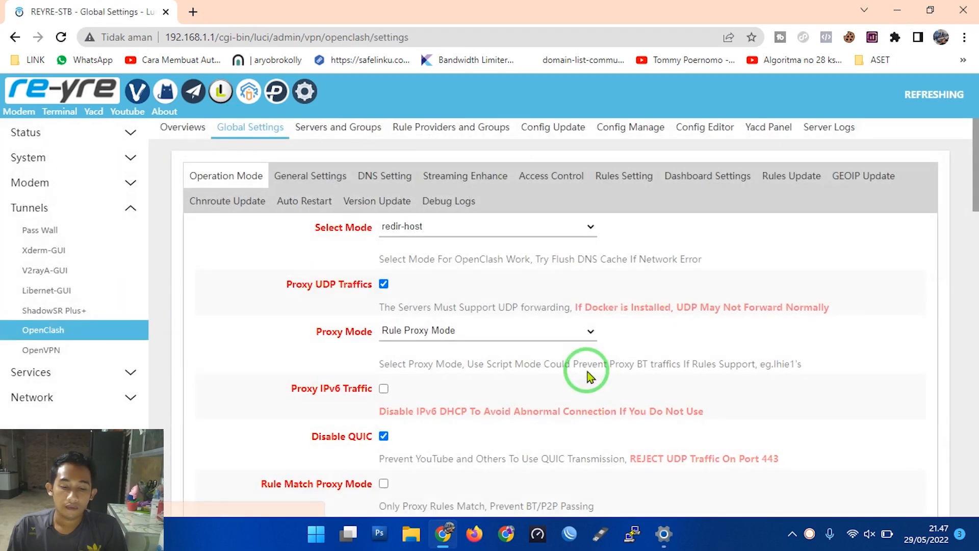
scroll(585, 370, down, 5)
click(555, 403)
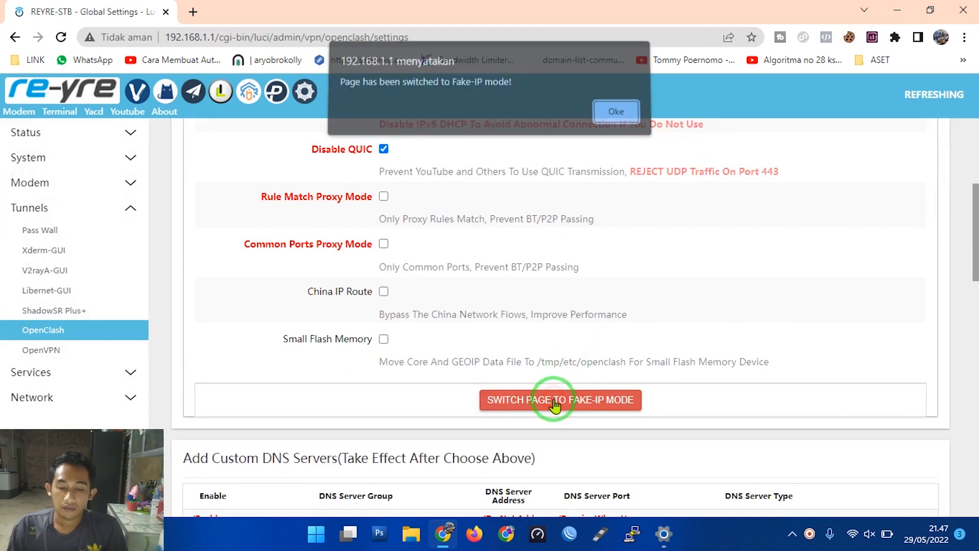
click(636, 116)
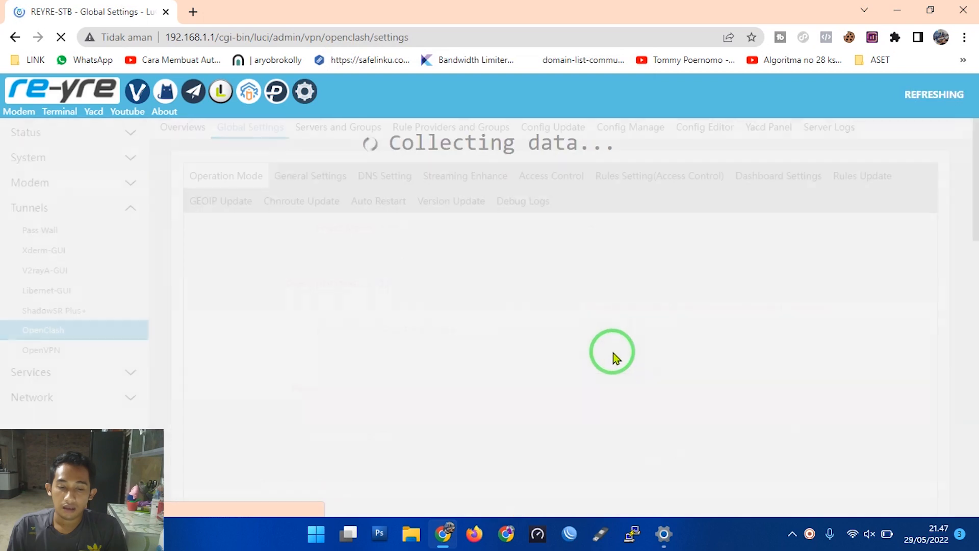
scroll(533, 316, up, 5)
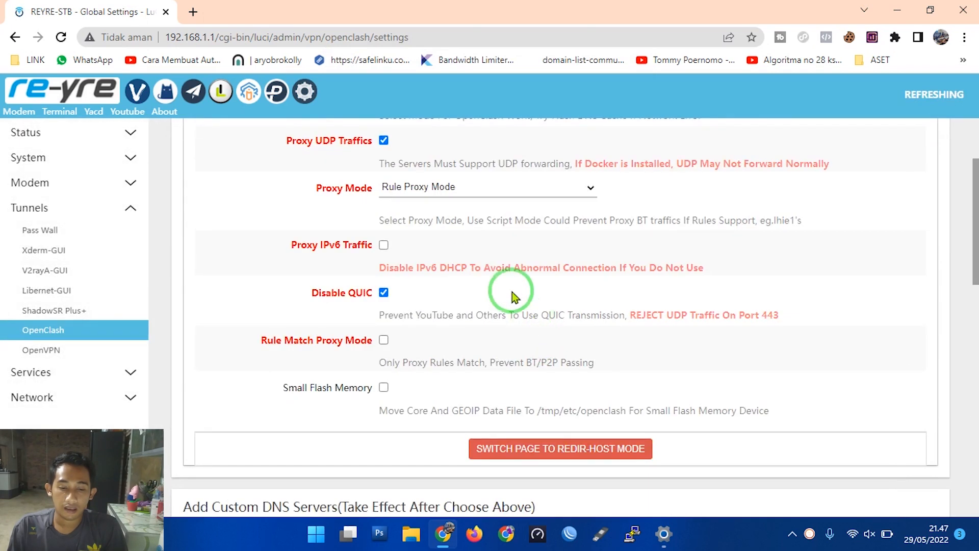
scroll(468, 276, up, 3)
Step: Switch the global settings page to Redir-Host mode and apply the settings
scroll(601, 361, down, 4)
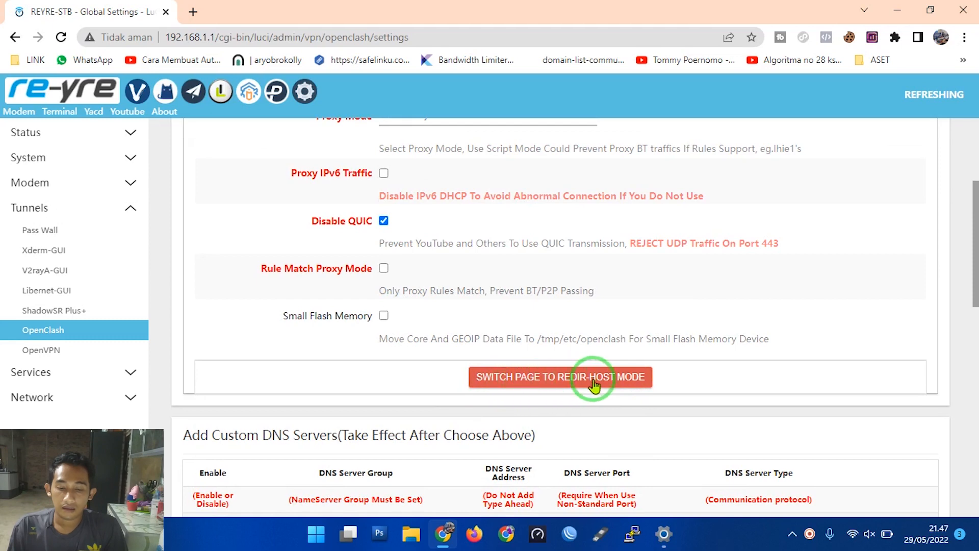
click(598, 383)
click(625, 118)
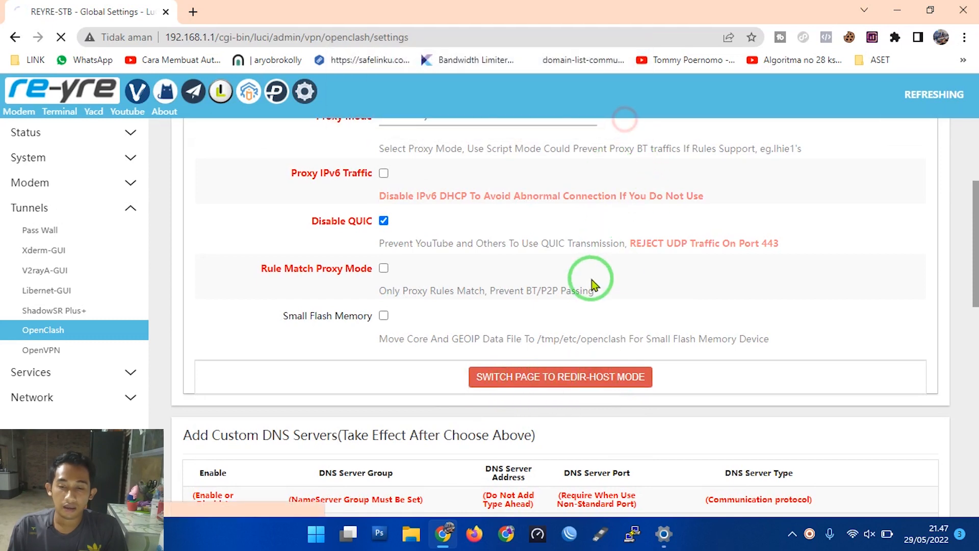
scroll(656, 284, down, 15)
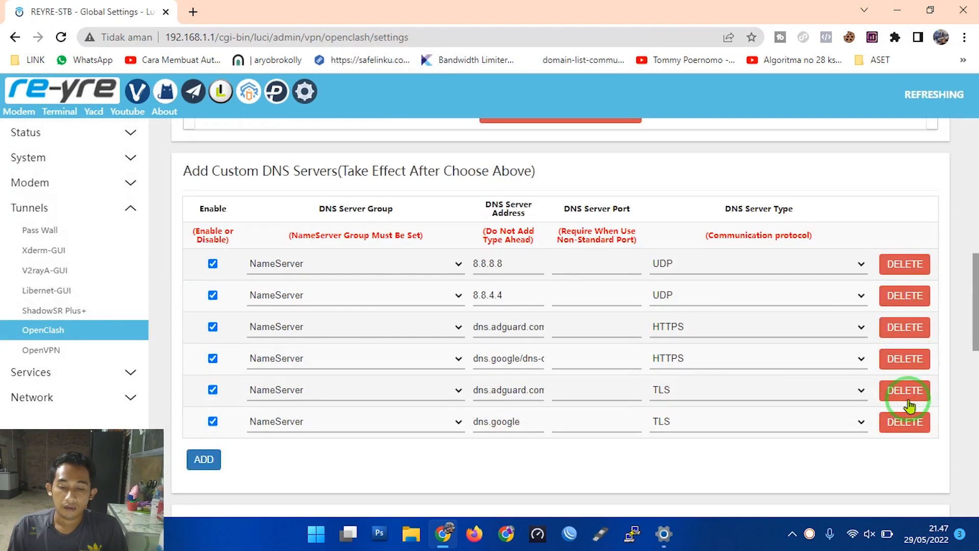
scroll(813, 452, down, 8)
click(768, 446)
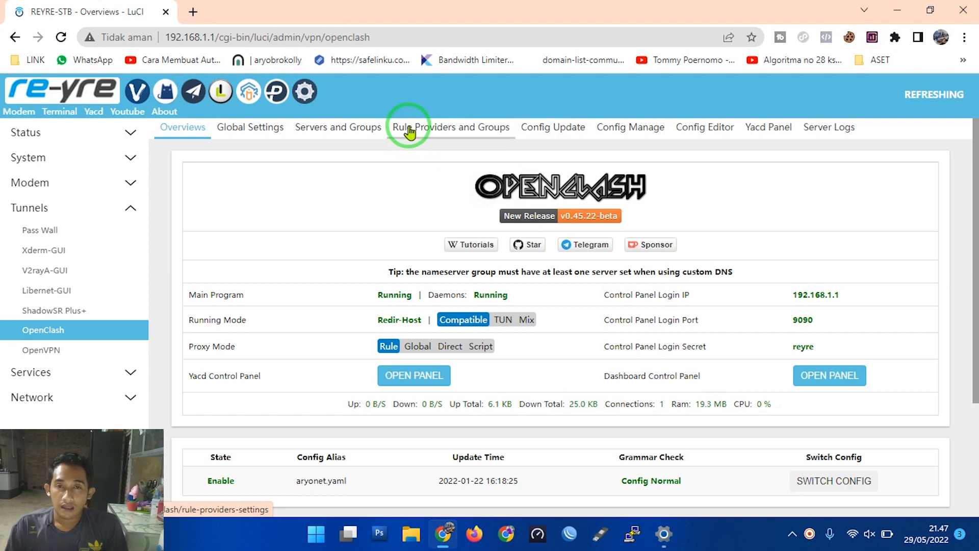
Step: Check the game, other and custom rule provider sections for remaining entries
click(410, 132)
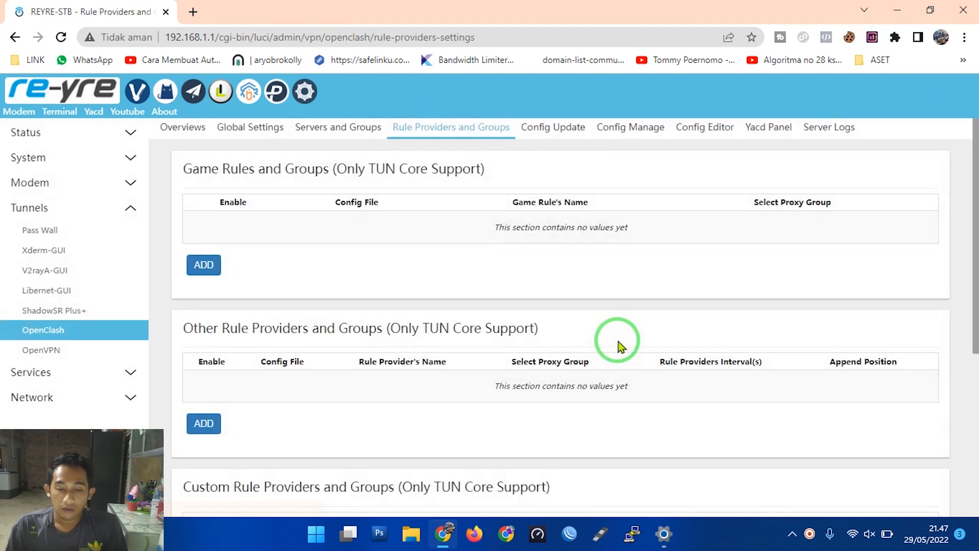
scroll(618, 341, down, 5)
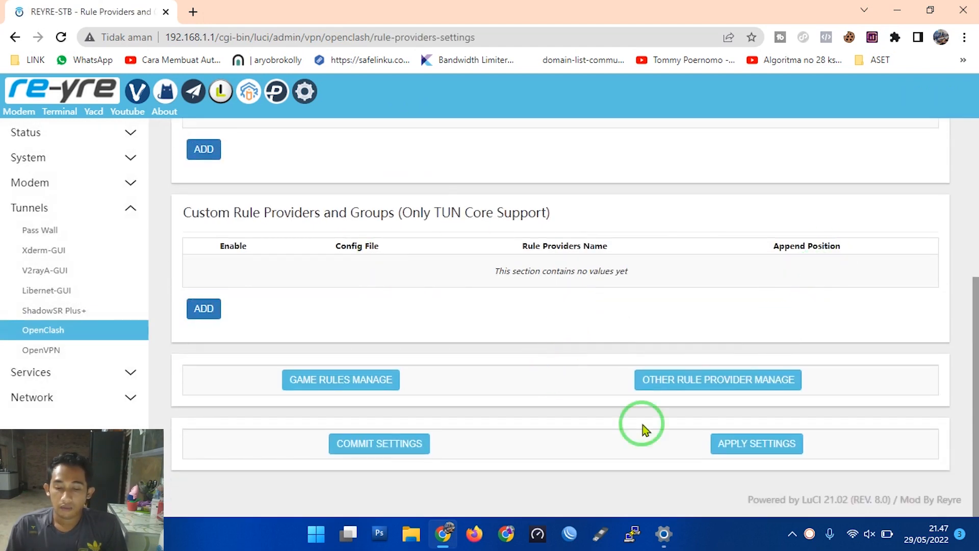
scroll(446, 256, up, 5)
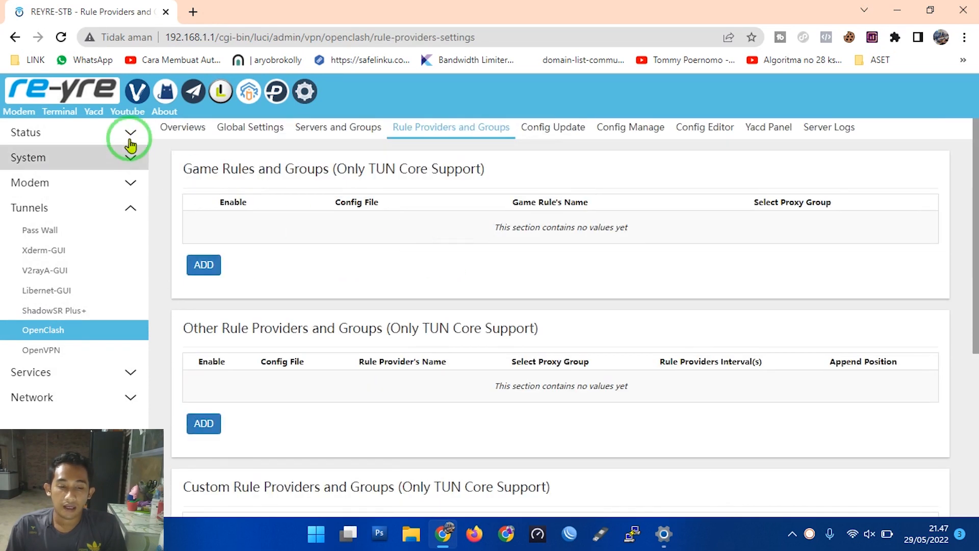
Step: Open the Yacd control panel from the OpenClash overview and test the latency of its proxies
click(223, 130)
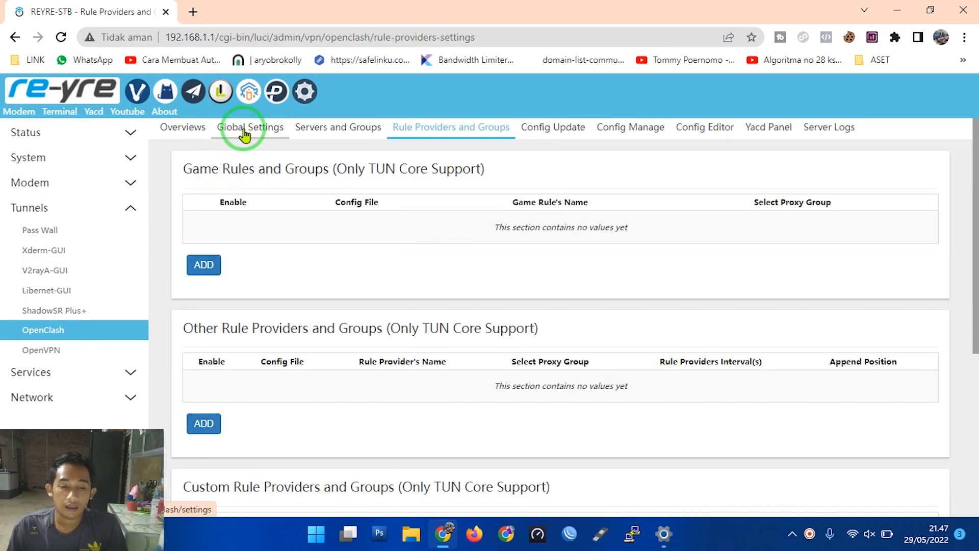
click(185, 132)
scroll(421, 329, down, 3)
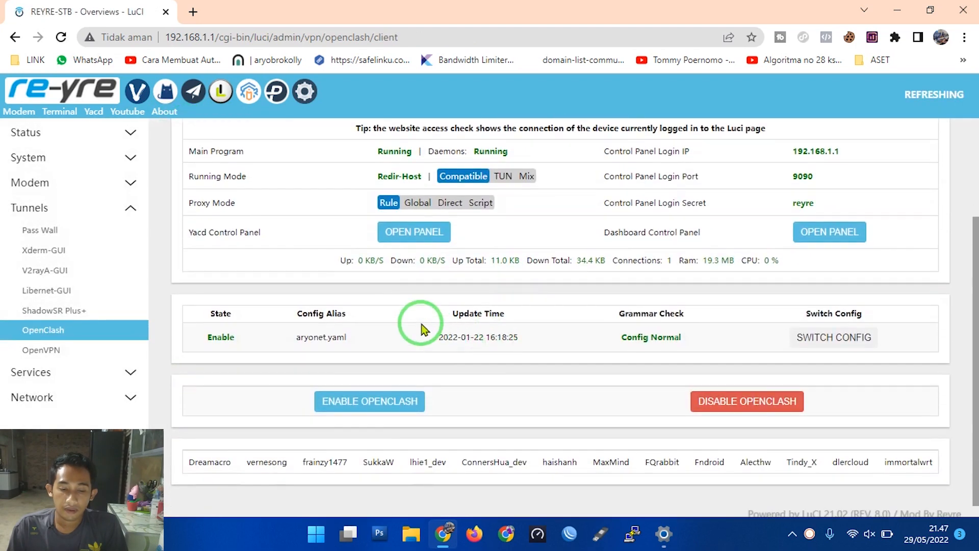
click(414, 236)
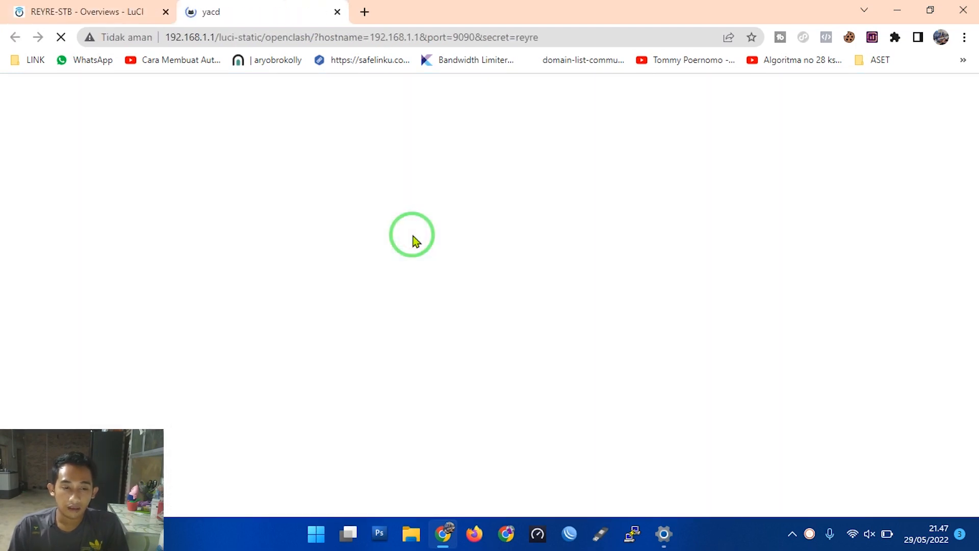
click(47, 132)
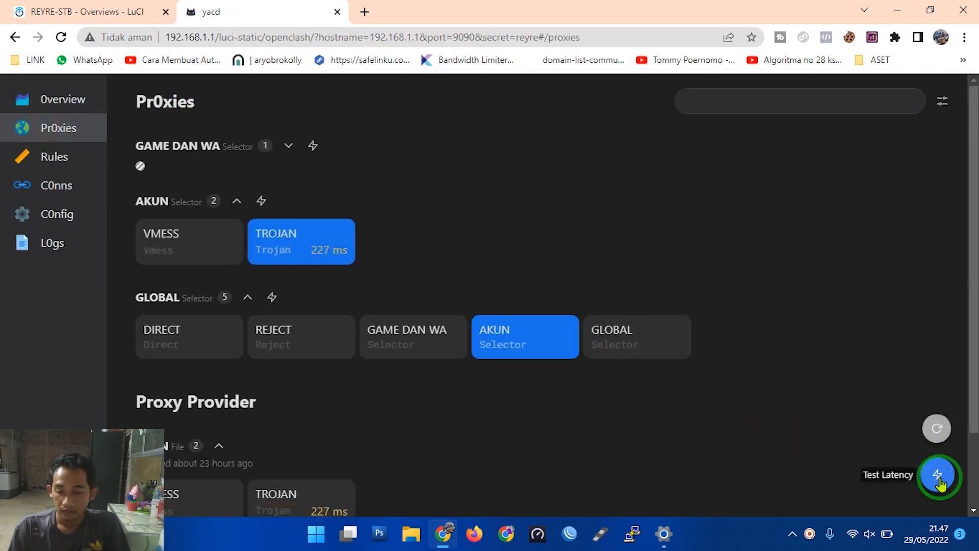
click(937, 475)
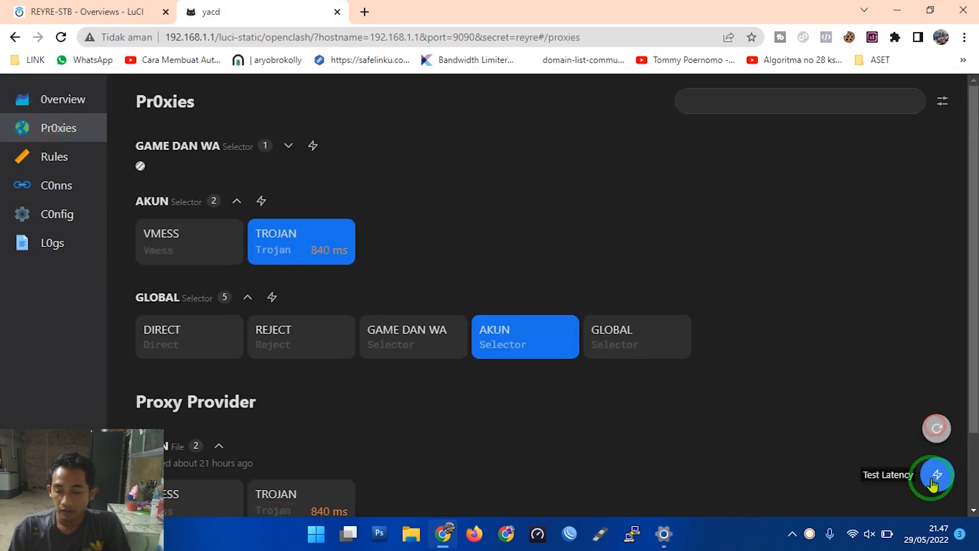
Step: Expand the GAME DAN WA group and check the VMESS and TROJAN proxies of the AKUN group
click(178, 184)
click(288, 145)
click(354, 270)
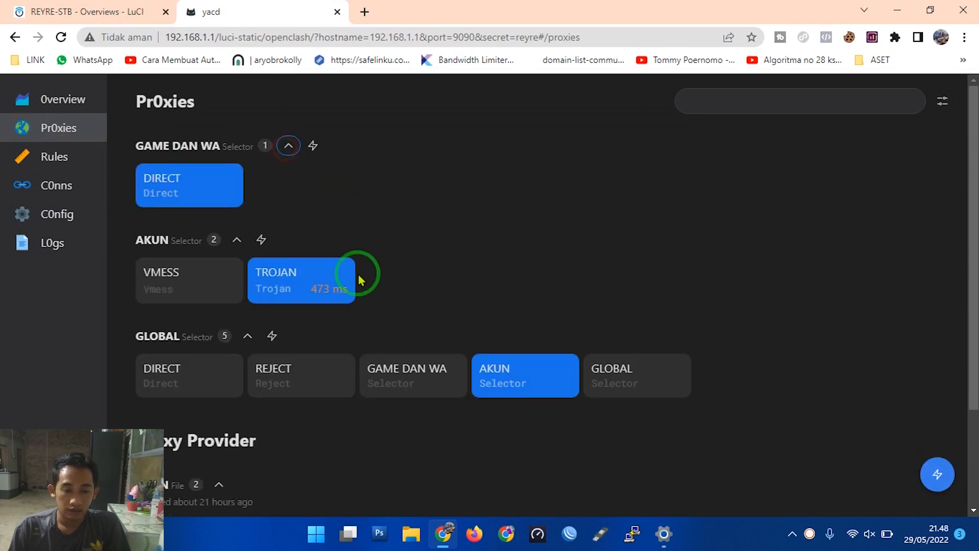
click(223, 288)
click(259, 284)
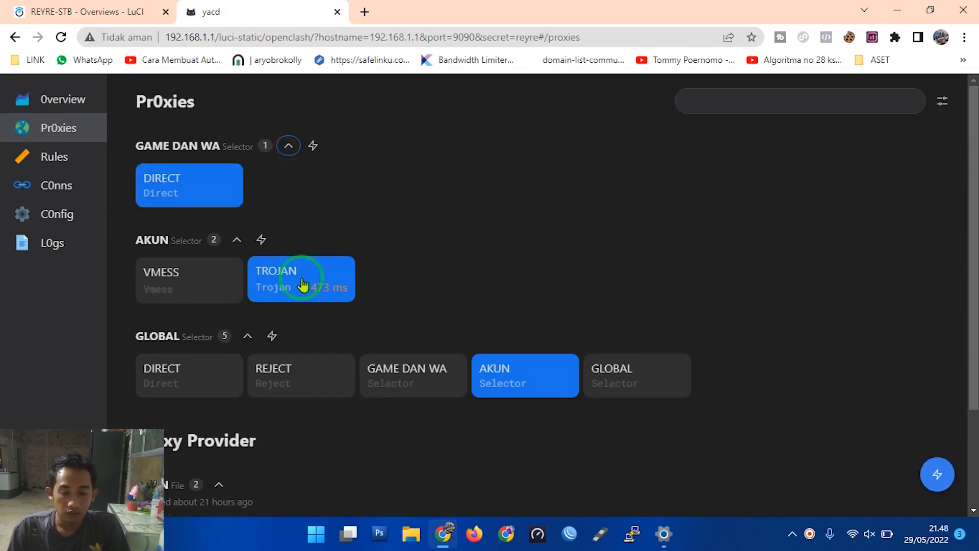
click(243, 285)
click(180, 278)
click(289, 283)
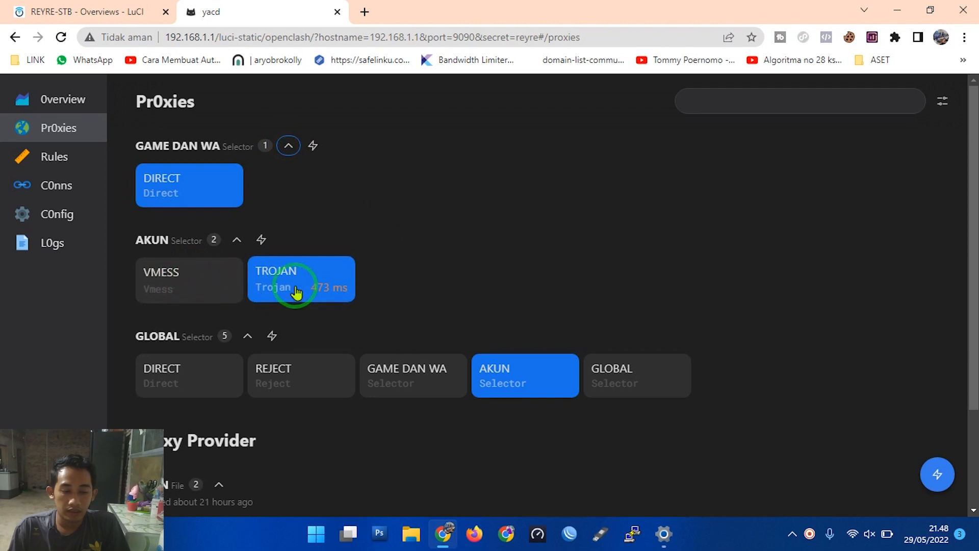
Step: Test the internet connection with a Google search for DSDHSHD in a new tab, and close that tab
click(357, 24)
click(362, 15)
text(DSDHSHD)
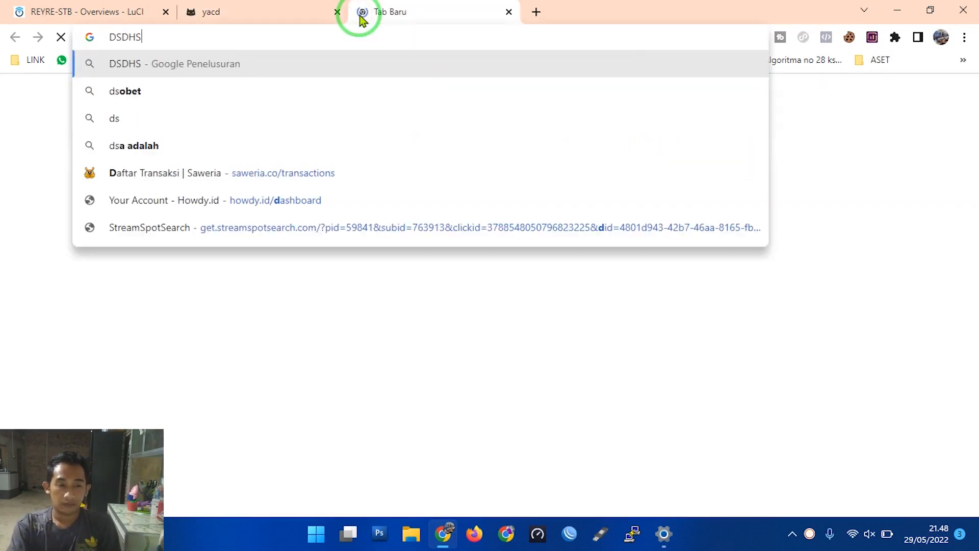
key(Return)
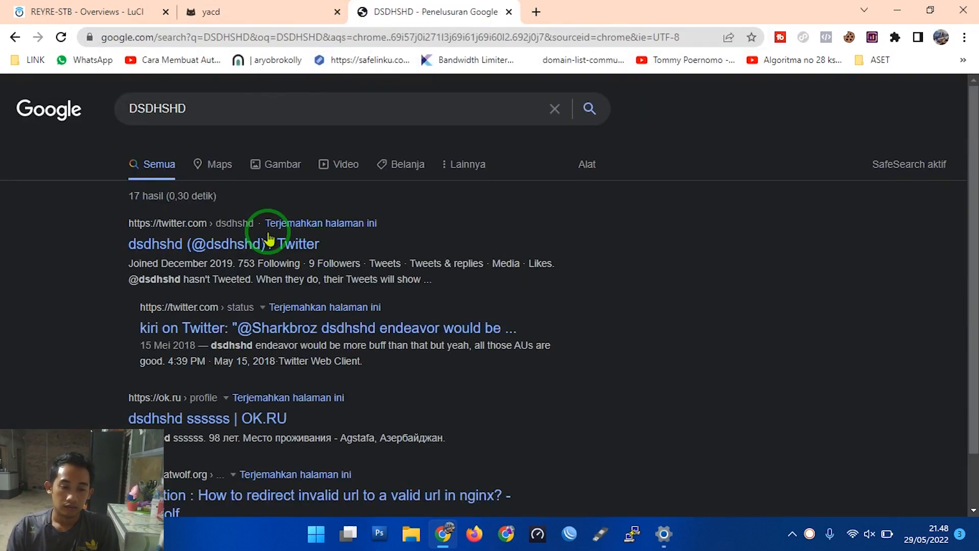
click(508, 12)
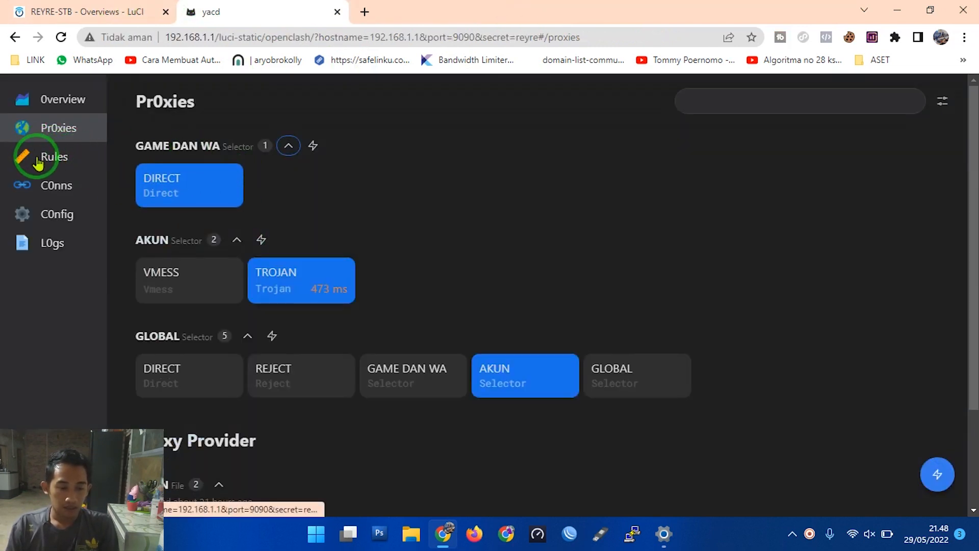
Step: Review the active rules in the Yacd control panel
click(57, 160)
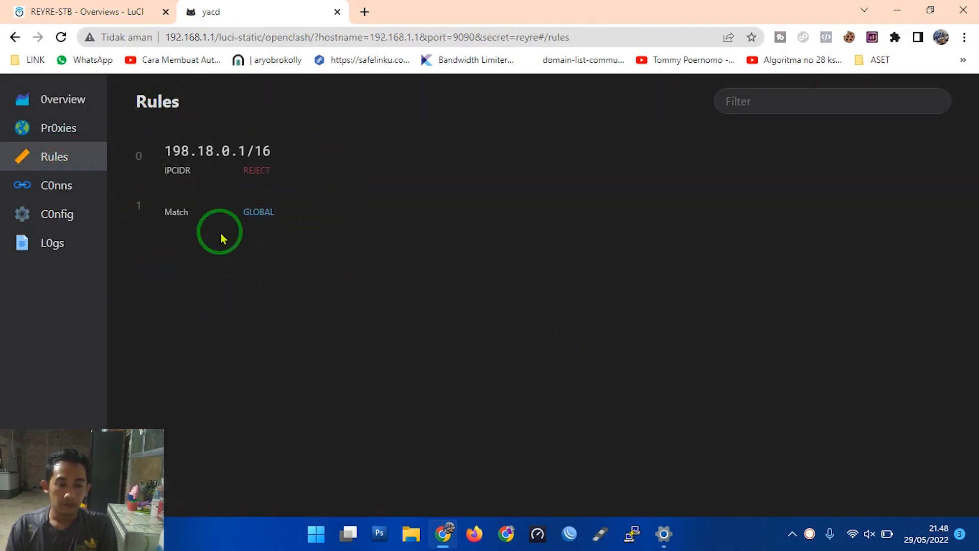
drag(284, 243, 138, 103)
double_click(204, 103)
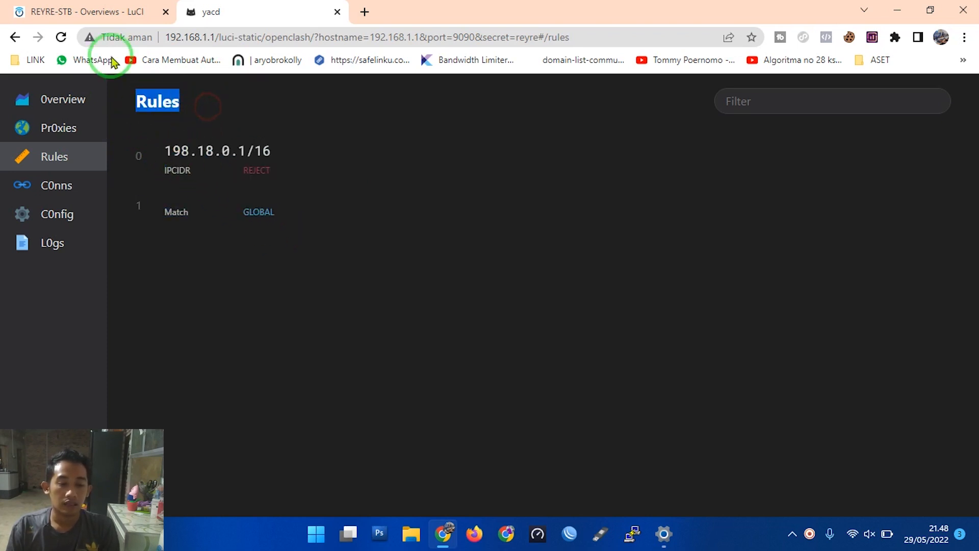
Step: Return to OpenClash in LuCI and add a new entry under Custom Rule Providers and Groups
click(92, 6)
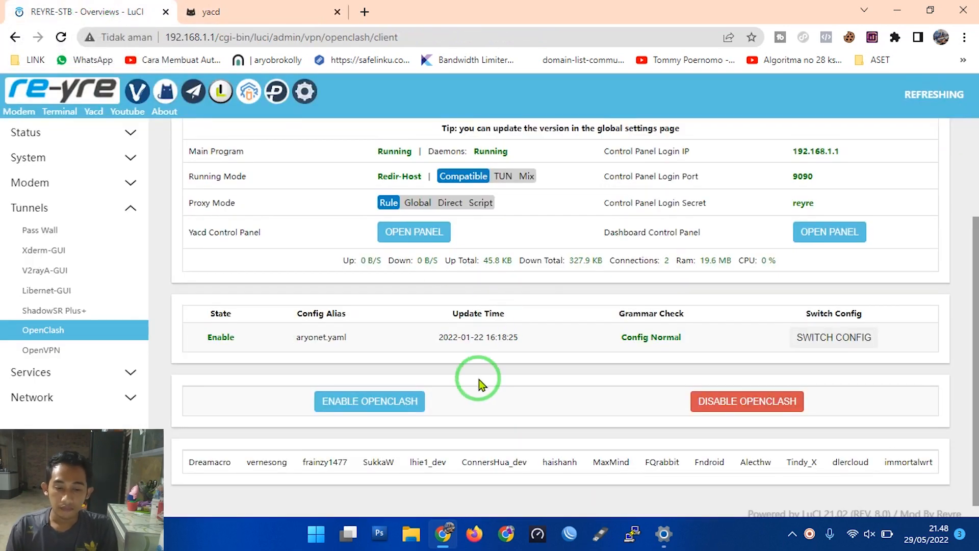
scroll(483, 380, up, 3)
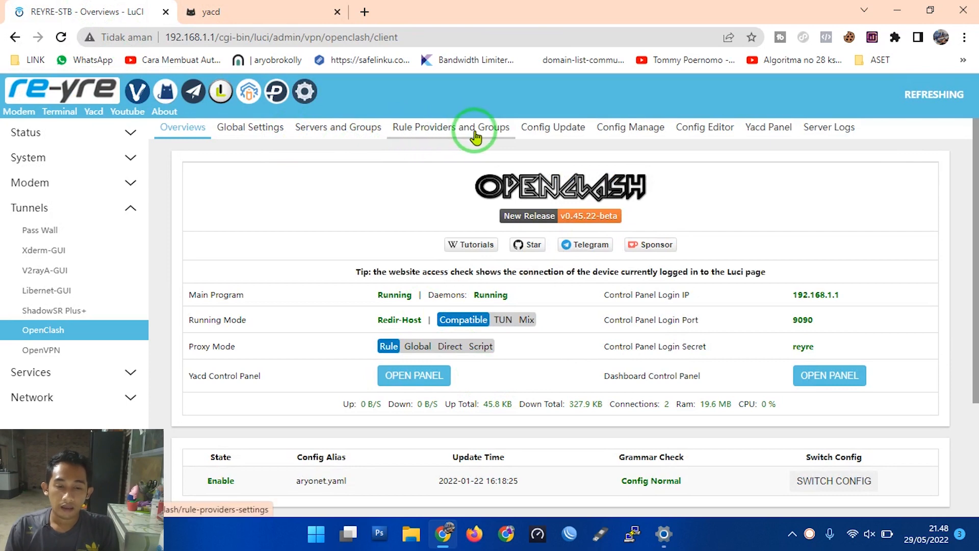
click(442, 135)
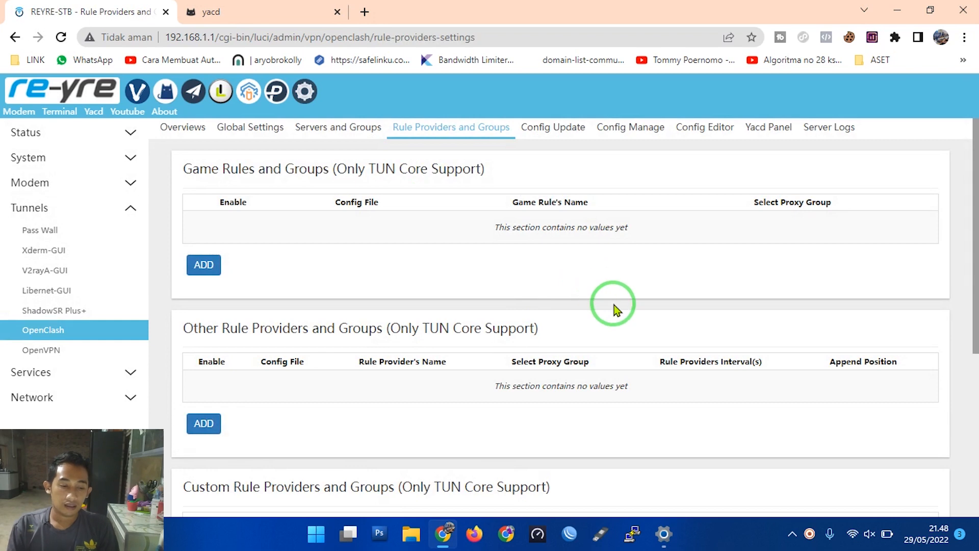
scroll(570, 266, down, 5)
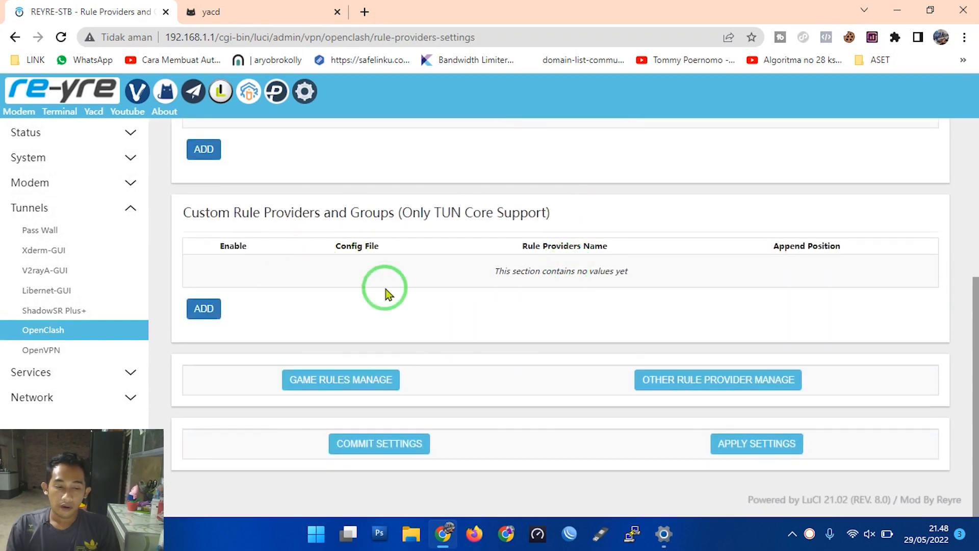
drag(181, 212, 309, 226)
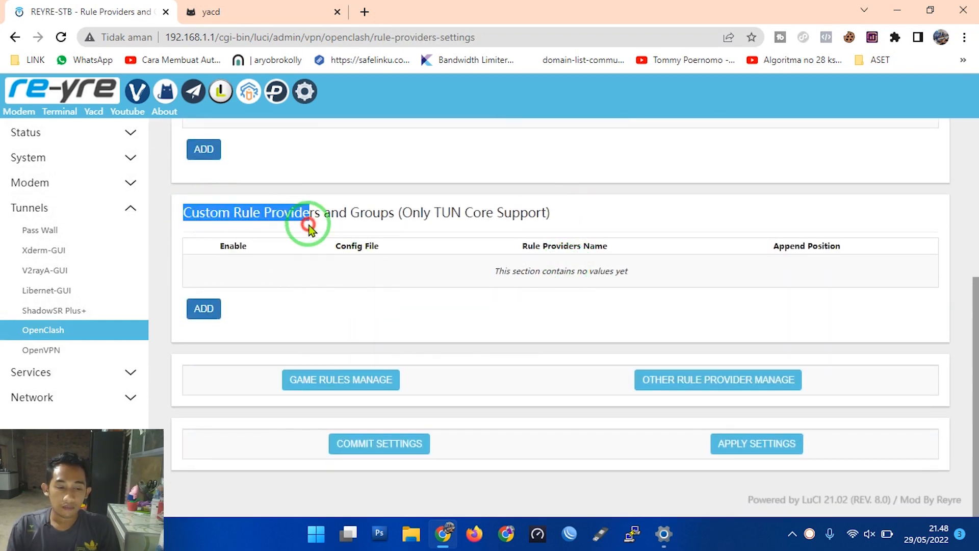
drag(375, 225, 400, 214)
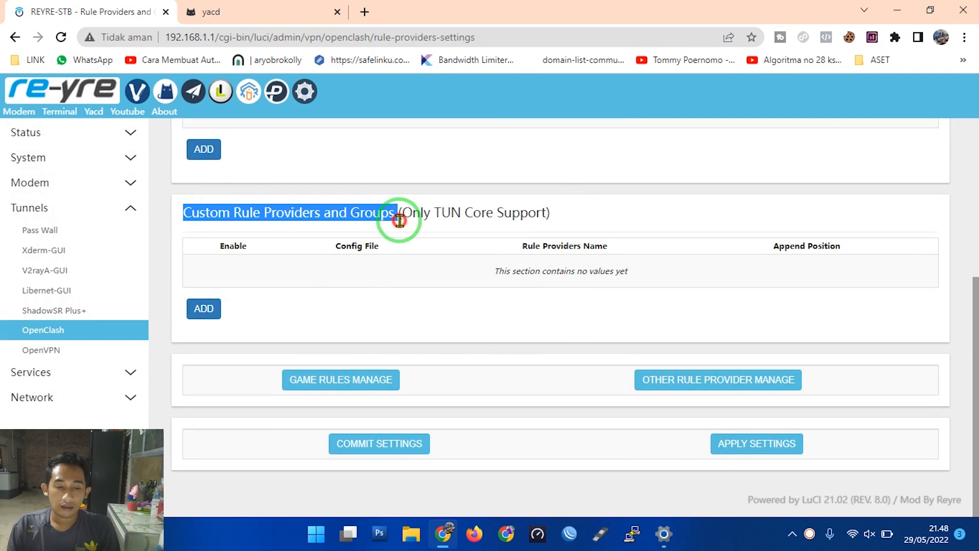
click(203, 310)
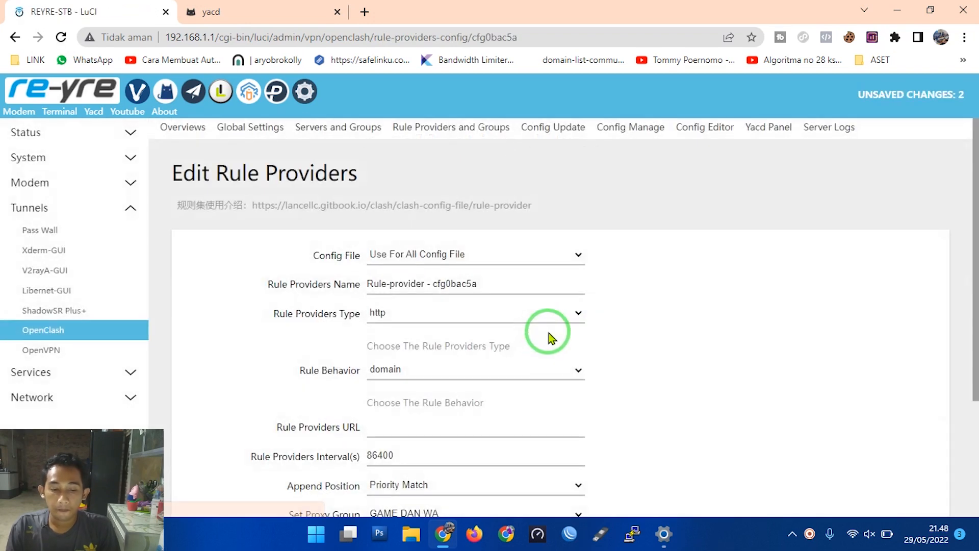
Step: Assign the new custom rule provider to the aryonet.yaml config file and name it GAME WA
drag(342, 260, 411, 260)
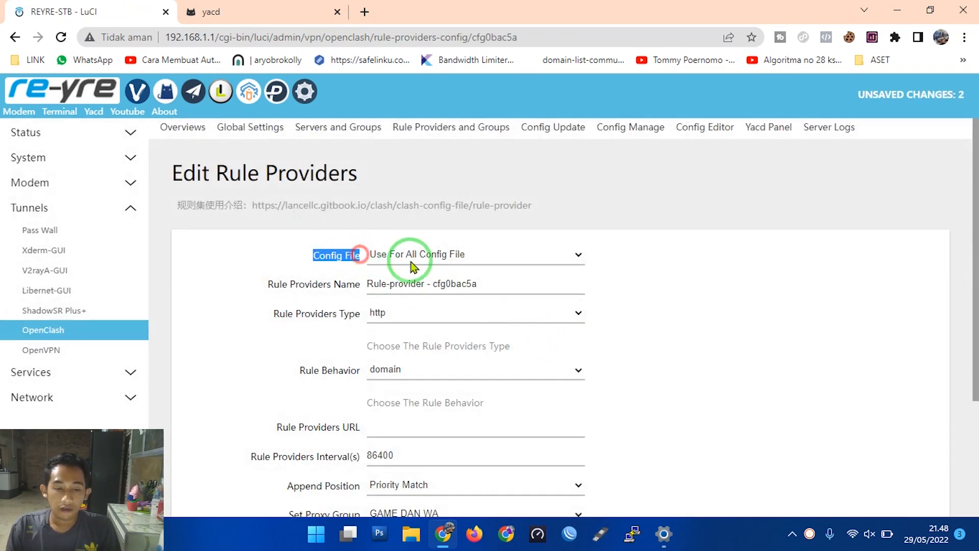
click(437, 254)
click(415, 285)
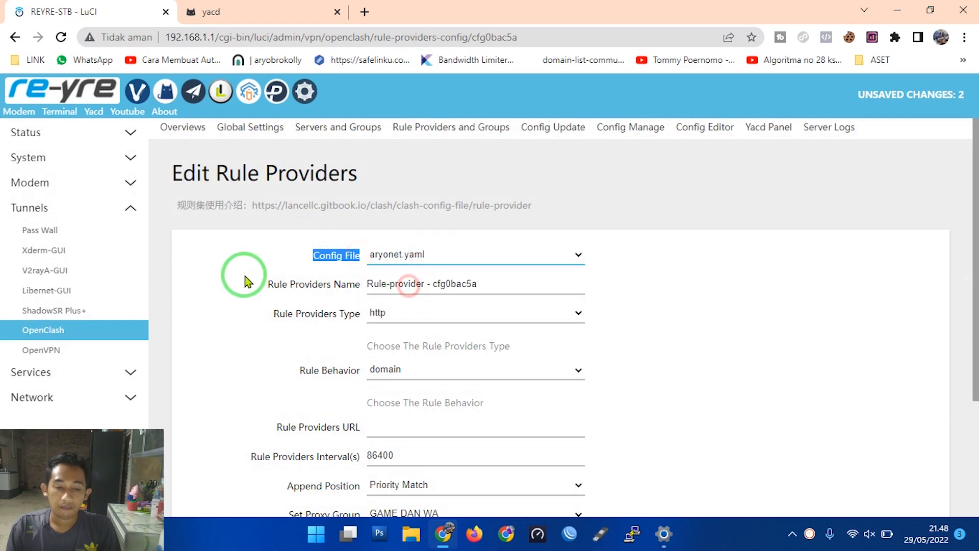
drag(507, 286, 368, 288)
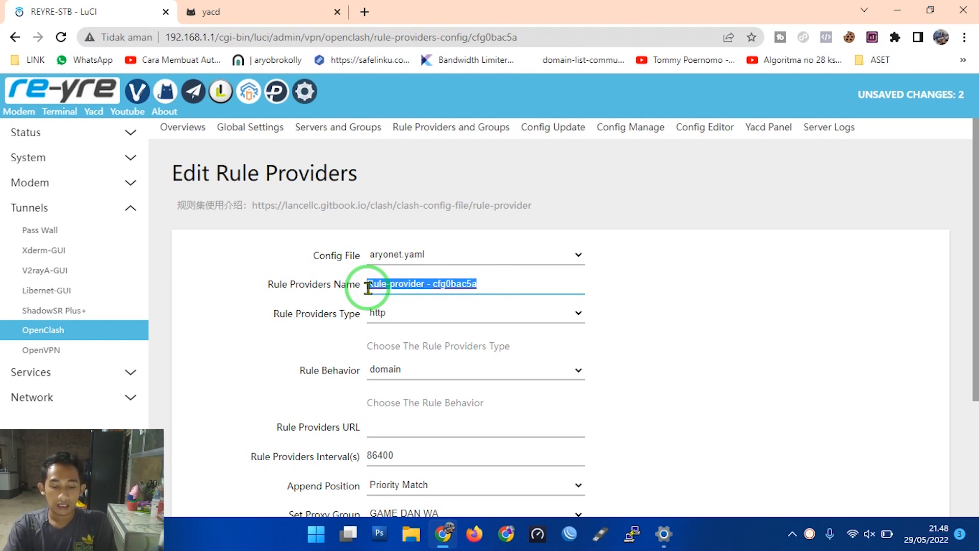
text(GAME)
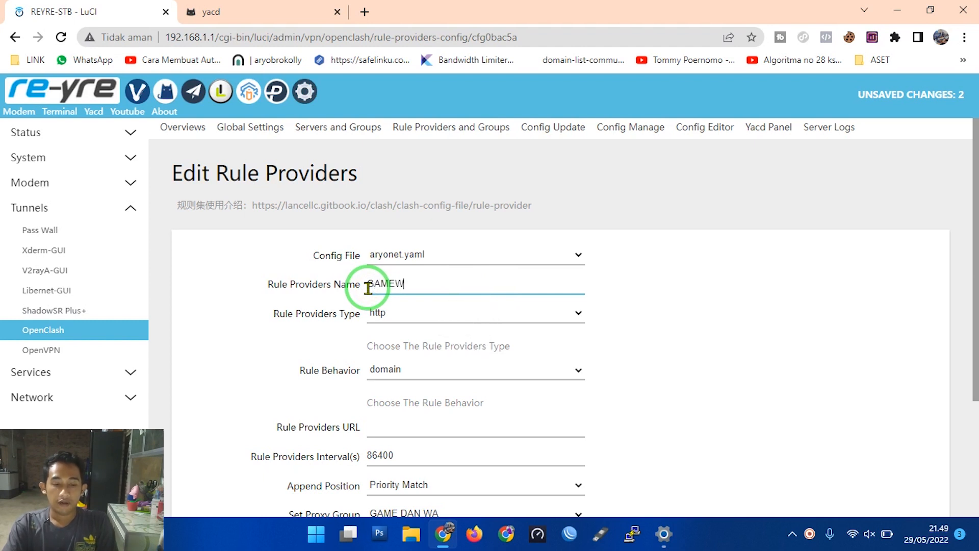
text( WA)
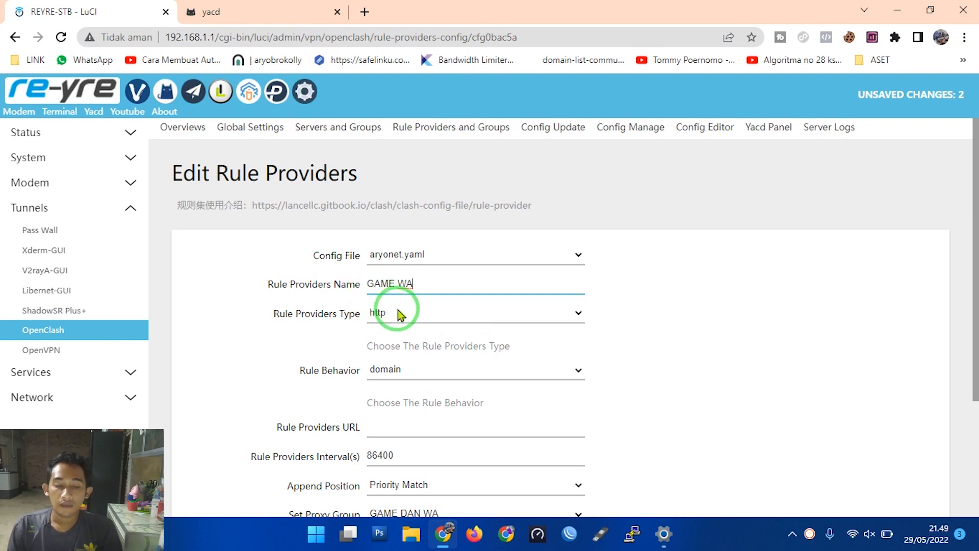
Step: Shorten the rule provider's name to GAME
drag(275, 314, 357, 316)
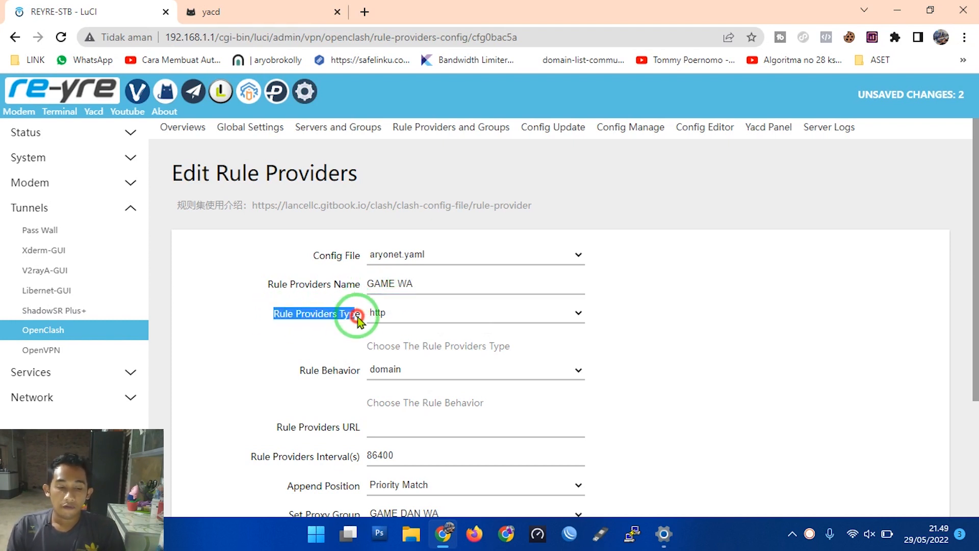
scroll(438, 317, down, 3)
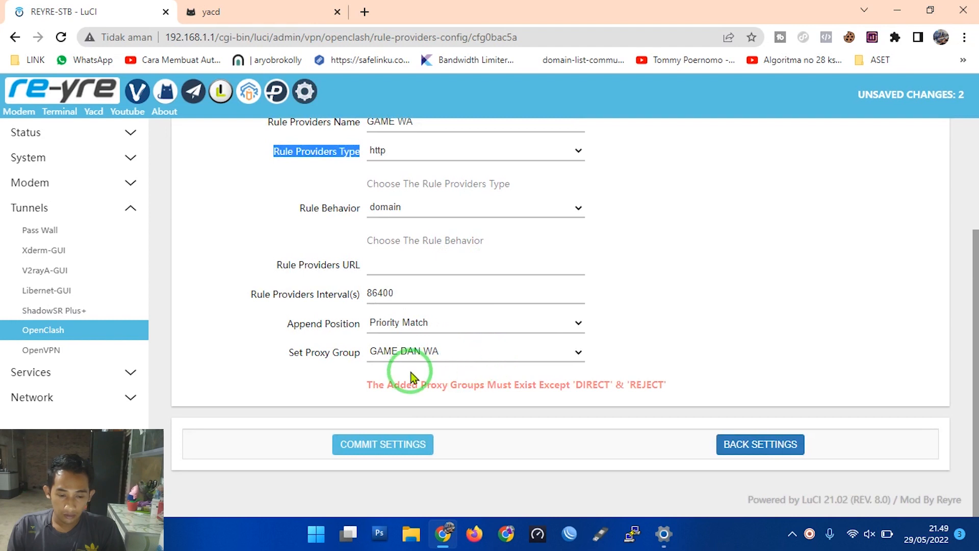
click(420, 351)
scroll(459, 288, up, 3)
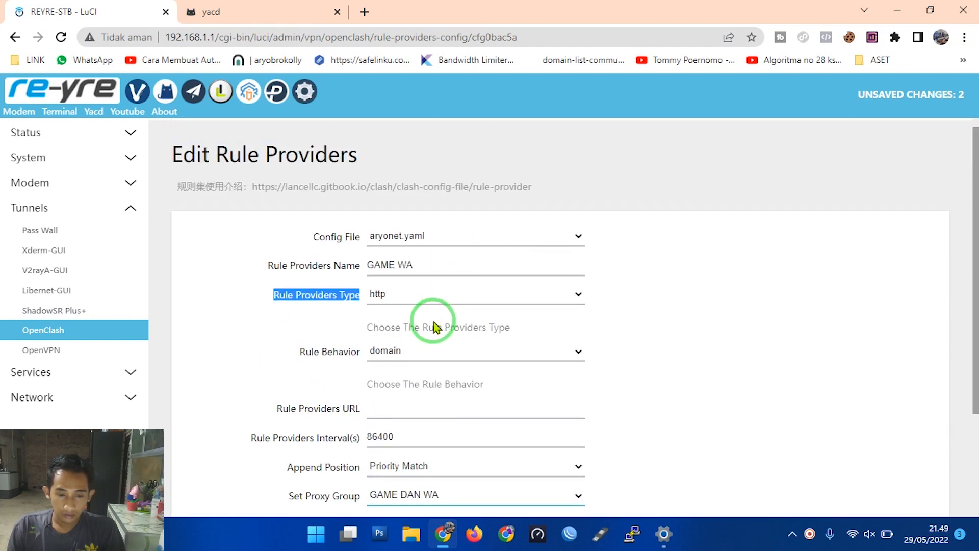
drag(422, 267, 394, 272)
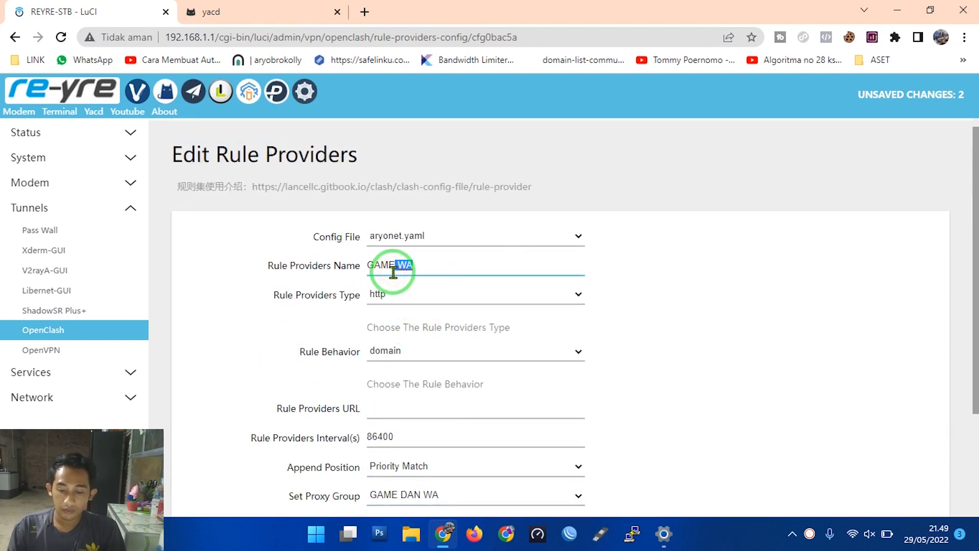
key(BackSpace)
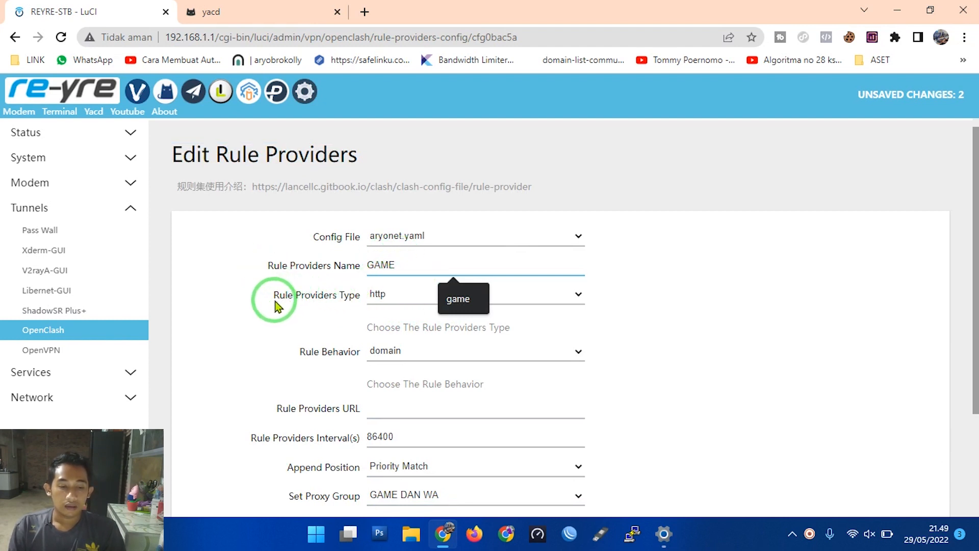
Step: Set the GAME rule provider's type to file and its rule behavior to classical
drag(275, 300, 360, 305)
click(393, 300)
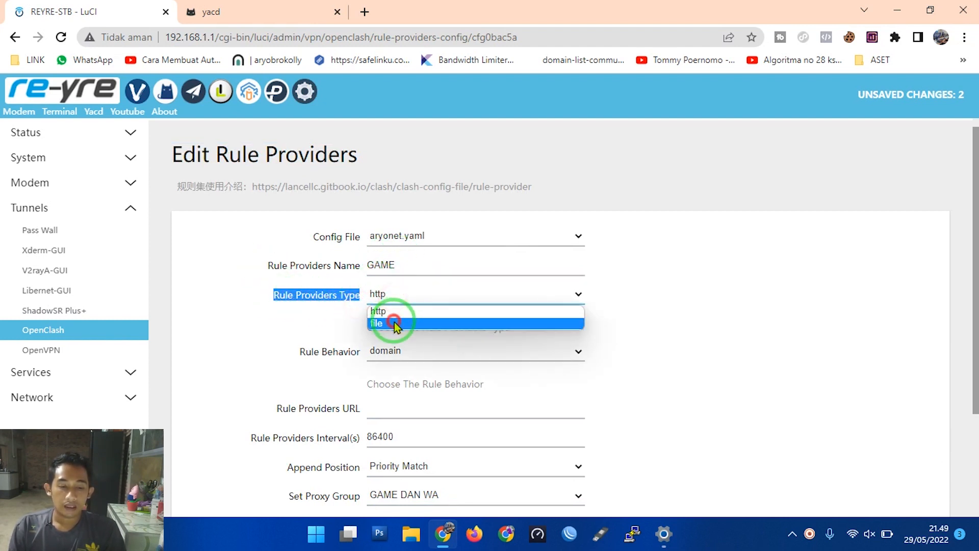
click(393, 323)
drag(300, 357, 351, 360)
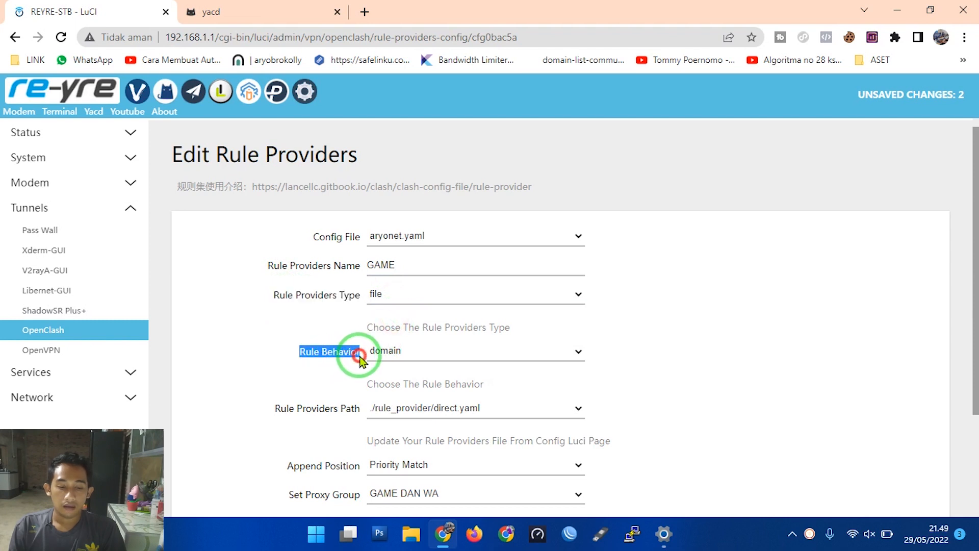
click(403, 351)
click(405, 392)
Step: Set the GAME rule provider's path to ./rule_provider/gaming.yaml
scroll(452, 372, down, 3)
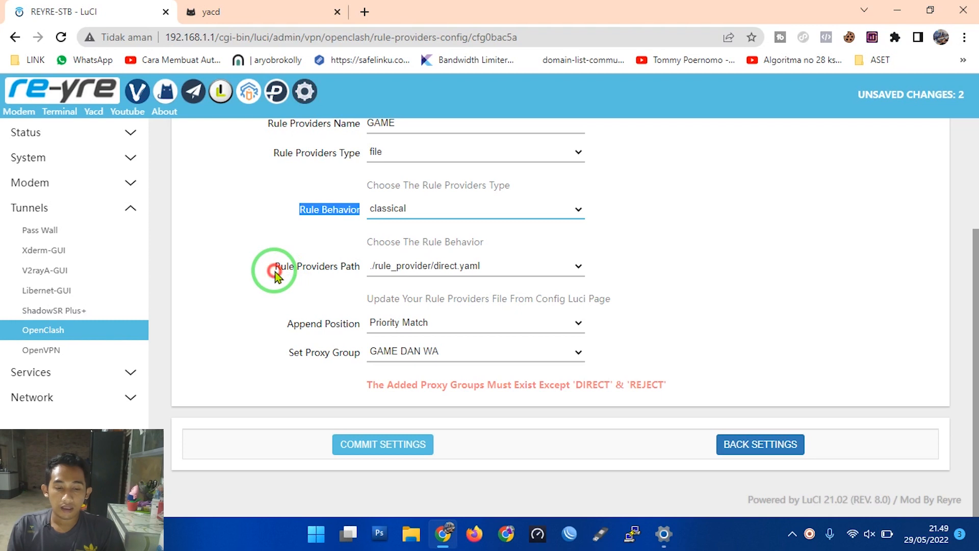
drag(275, 273, 322, 274)
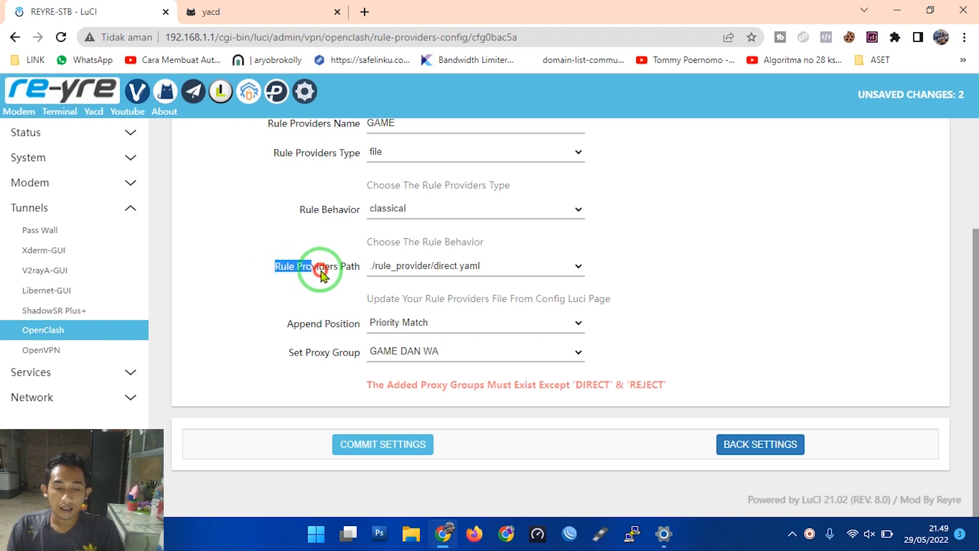
click(417, 269)
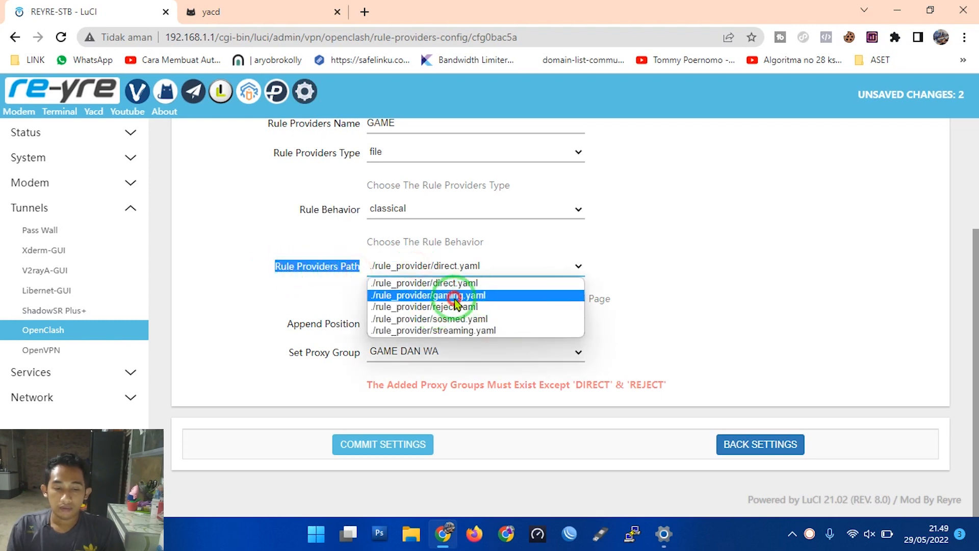
click(455, 301)
scroll(449, 357, up, 3)
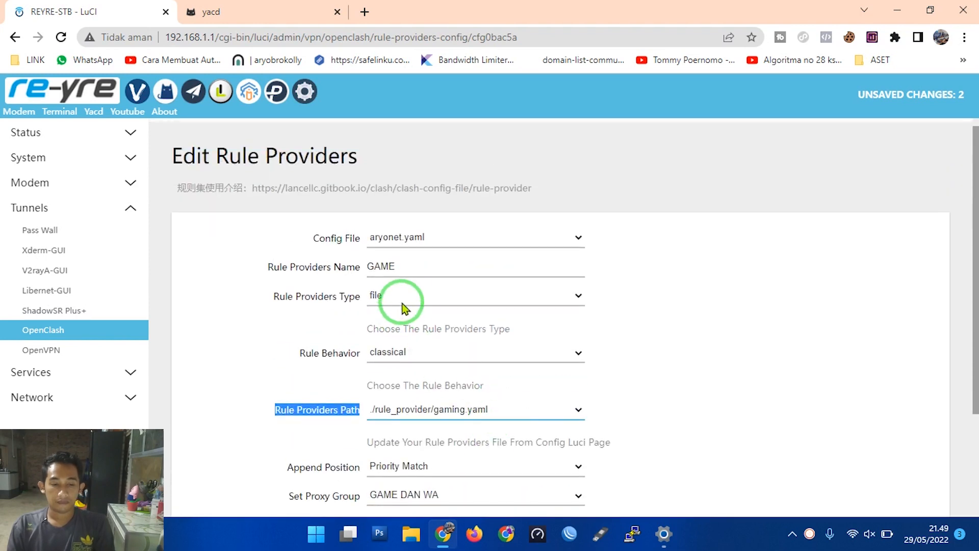
Step: Select GAME DAN WA as the proxy group for the GAME rule provider and commit its settings
click(397, 270)
scroll(405, 286, down, 3)
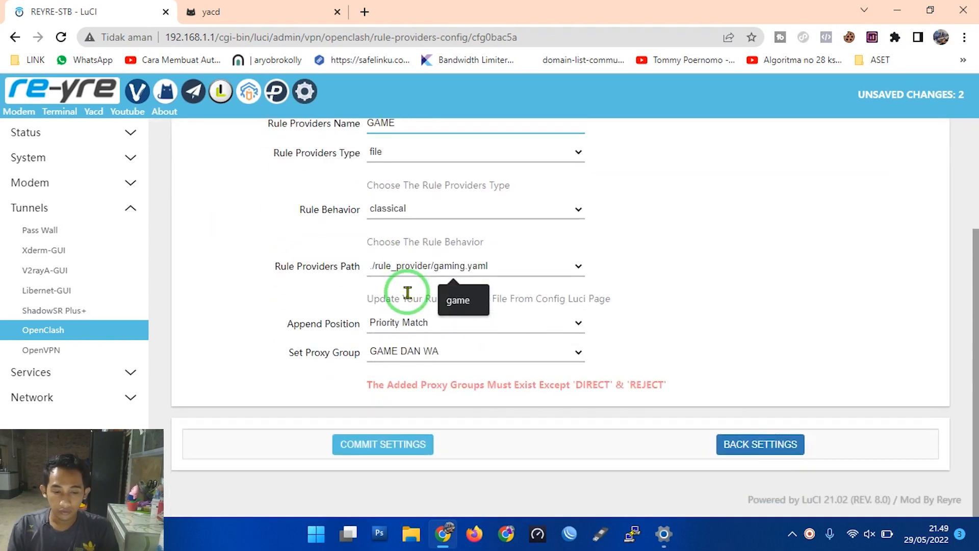
click(403, 351)
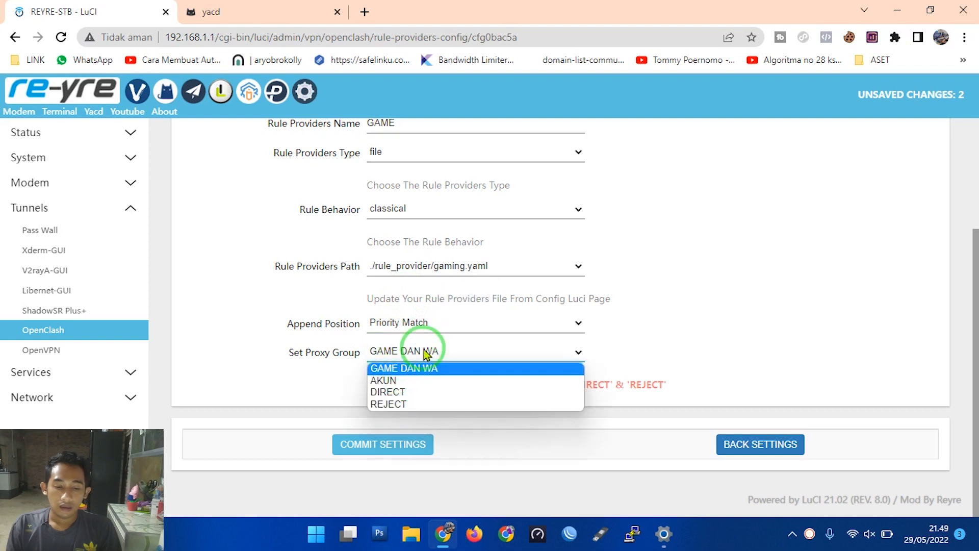
click(439, 368)
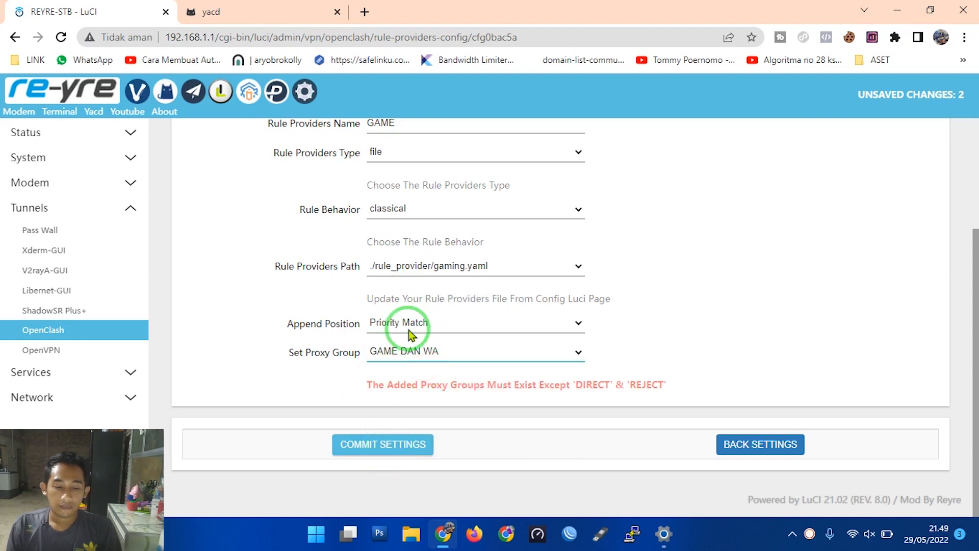
click(395, 453)
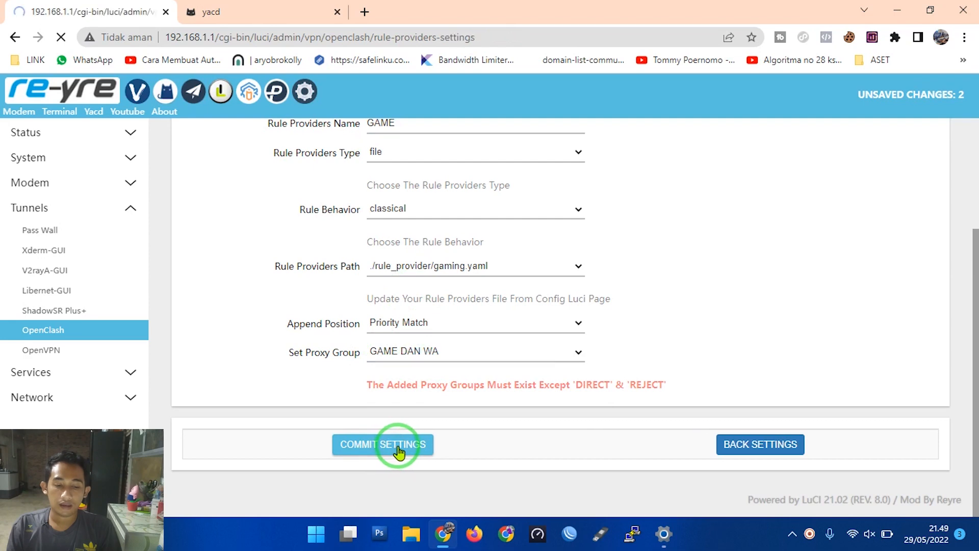
Step: Add a second custom rule provider for the aryonet.yaml config file and name it WA
scroll(399, 443, down, 5)
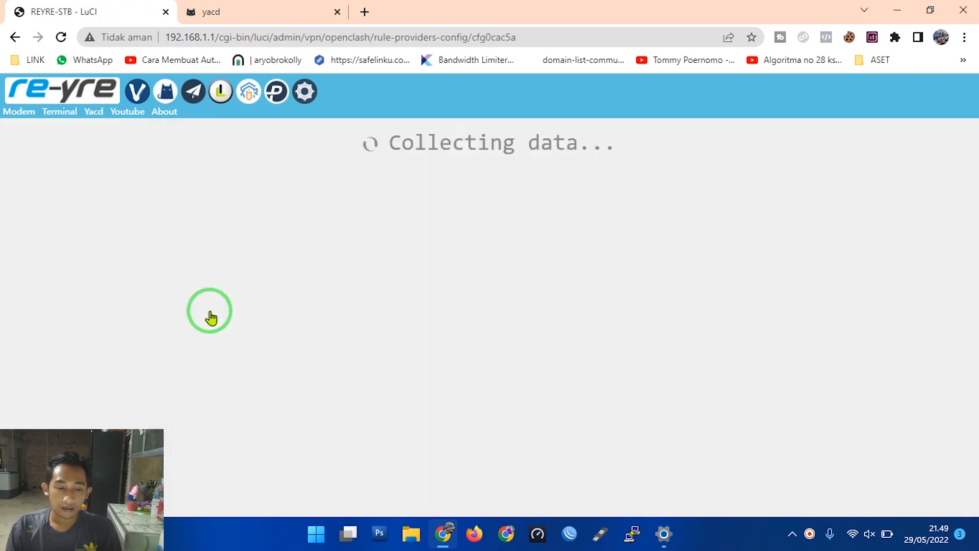
scroll(438, 255, down, 2)
scroll(440, 209, up, 2)
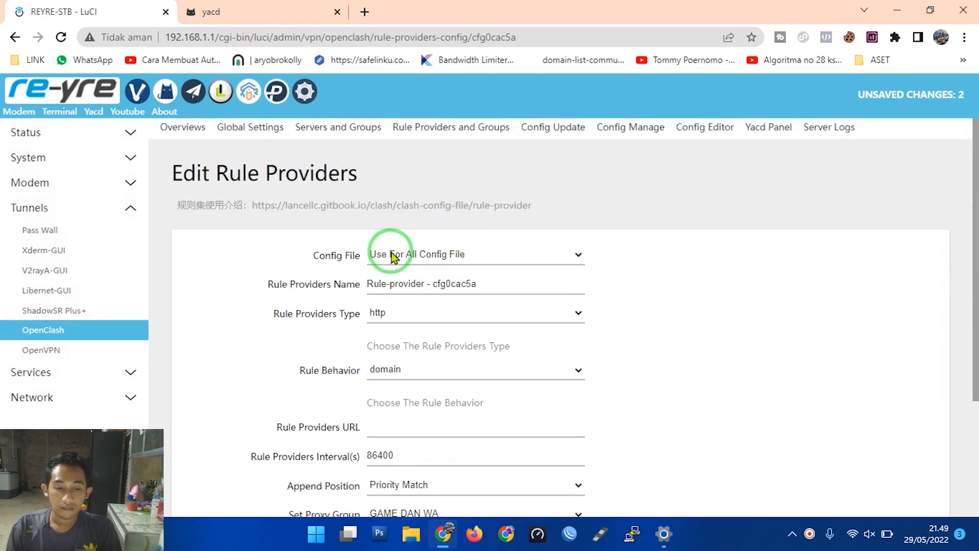
click(389, 252)
click(403, 285)
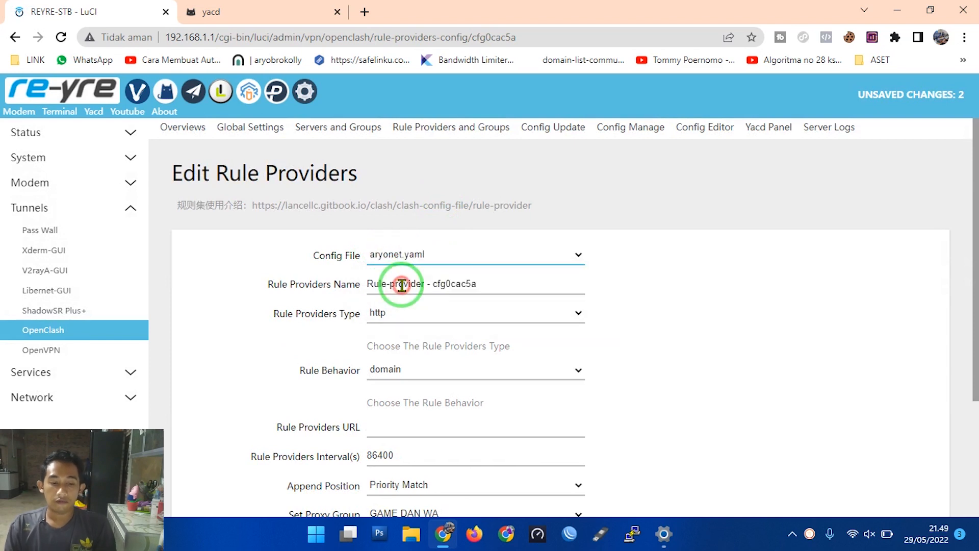
drag(492, 282, 342, 292)
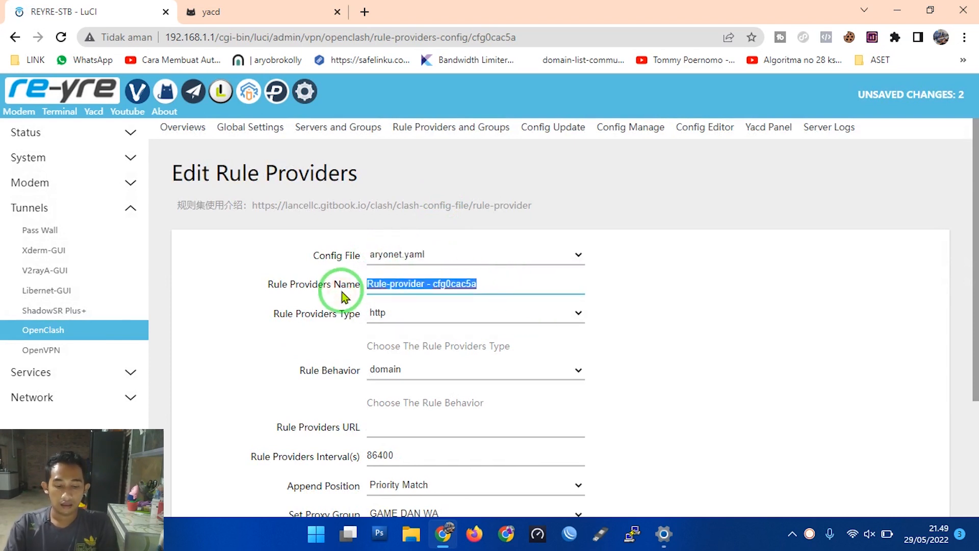
text(WA)
click(392, 294)
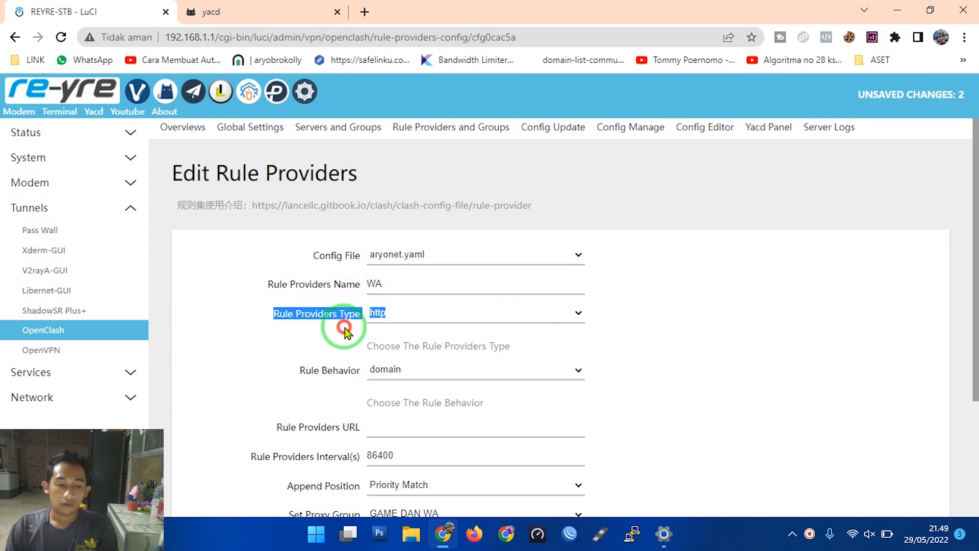
Step: Configure the WA rule provider with type file, behavior classical and path ./rule_provider/sosmed.yaml
click(393, 319)
click(385, 339)
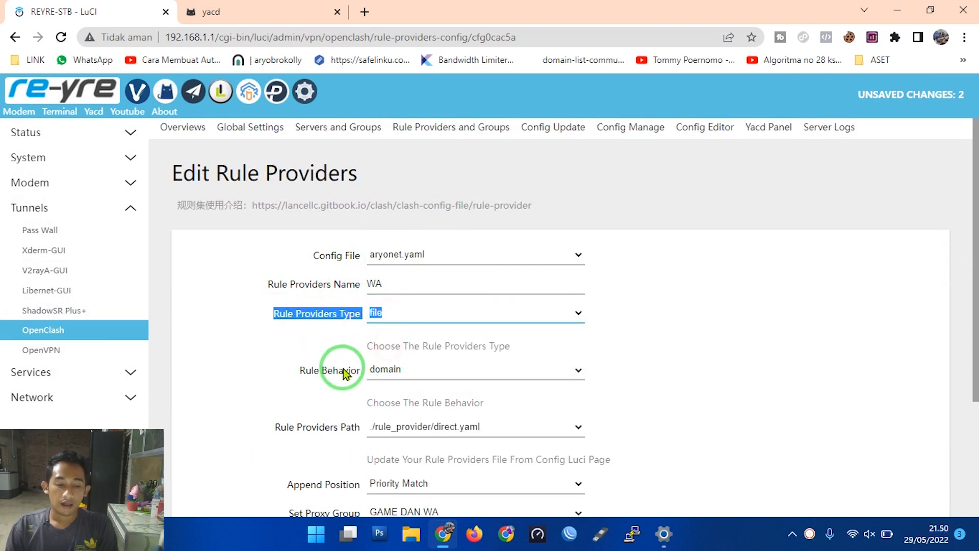
click(393, 368)
click(393, 409)
click(422, 432)
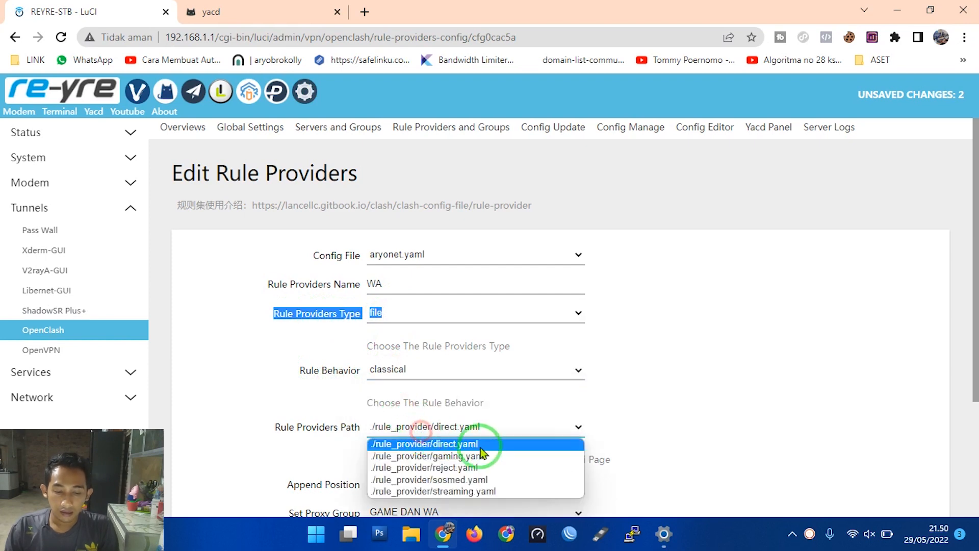
click(475, 483)
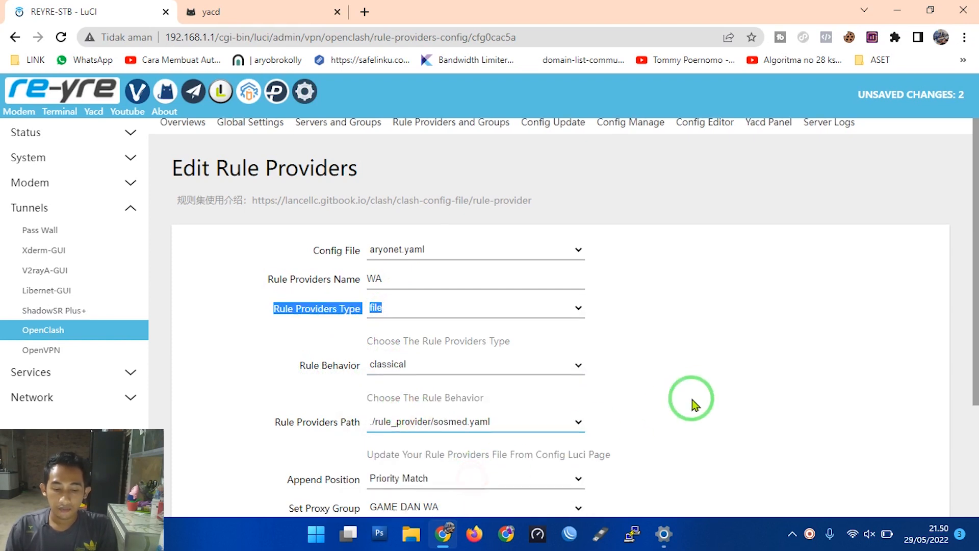
Step: Select GAME DAN WA as the proxy group for the WA rule provider and commit its settings
scroll(692, 399, down, 3)
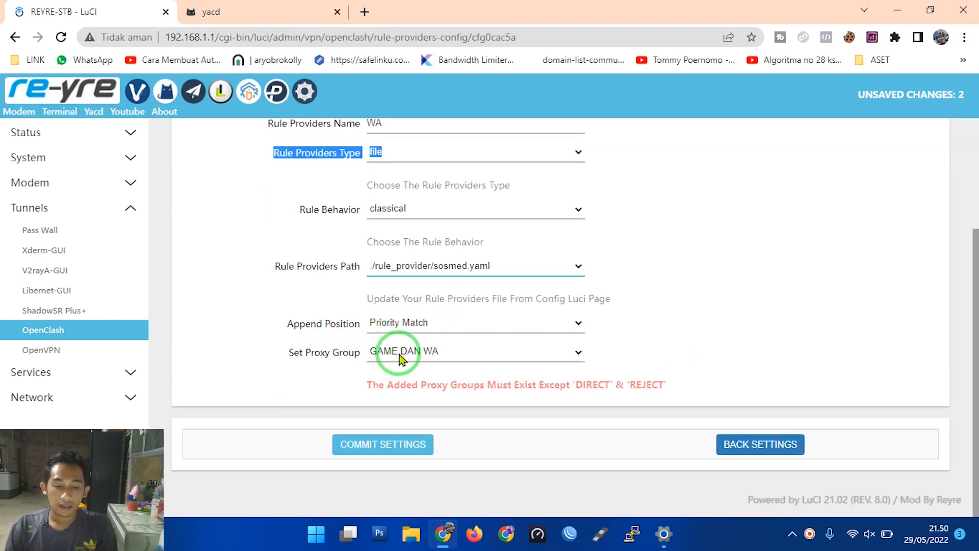
click(383, 358)
click(434, 367)
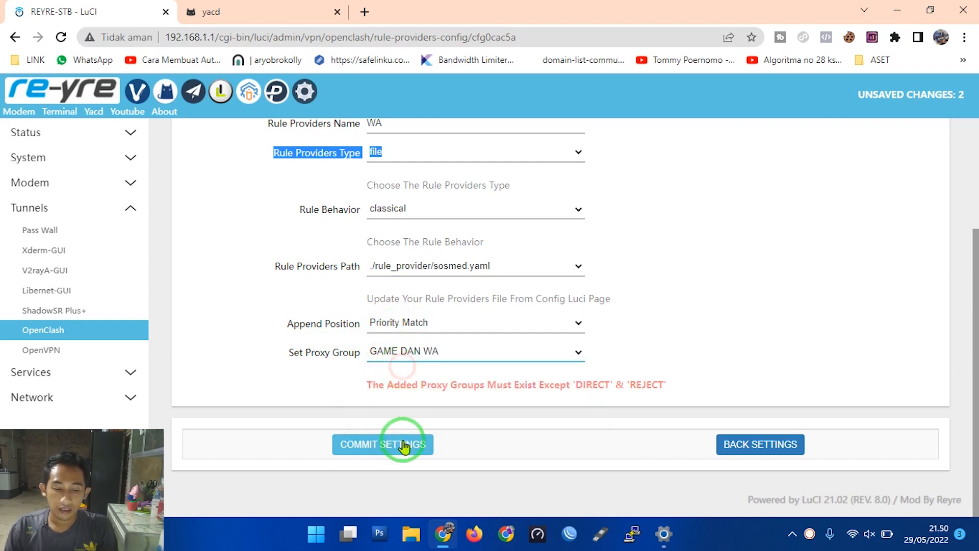
click(402, 453)
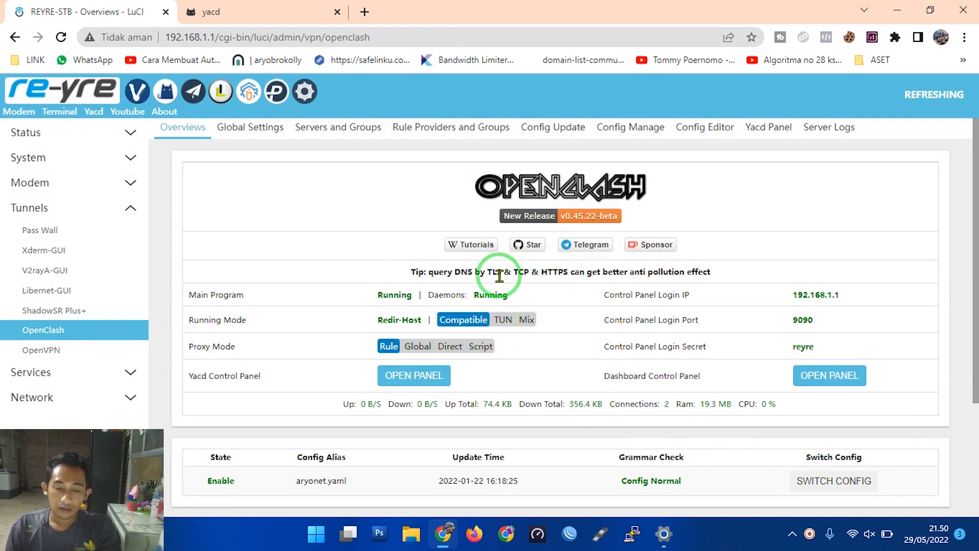
Step: Return to the Rule Providers and Groups page and apply the settings with the GAME and WA rule providers
drag(446, 273, 616, 283)
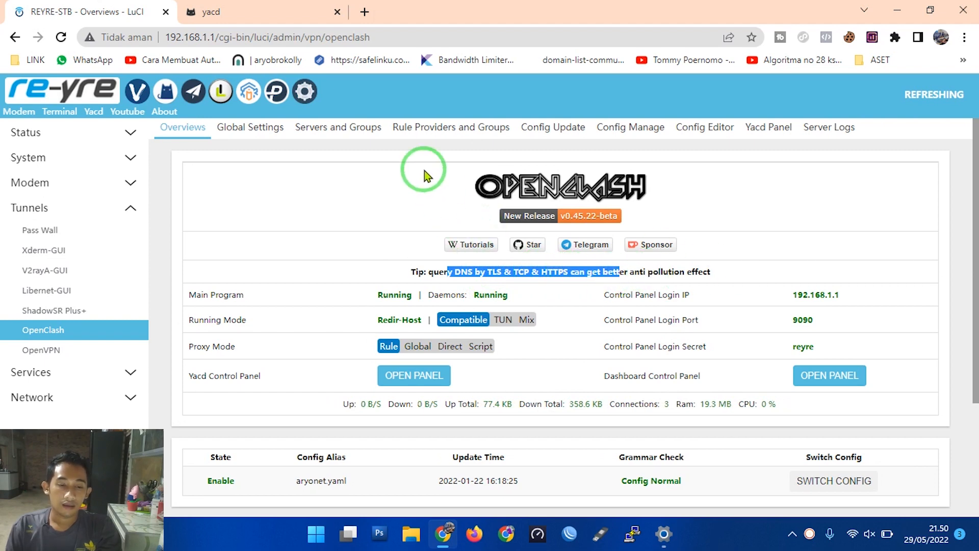
click(440, 138)
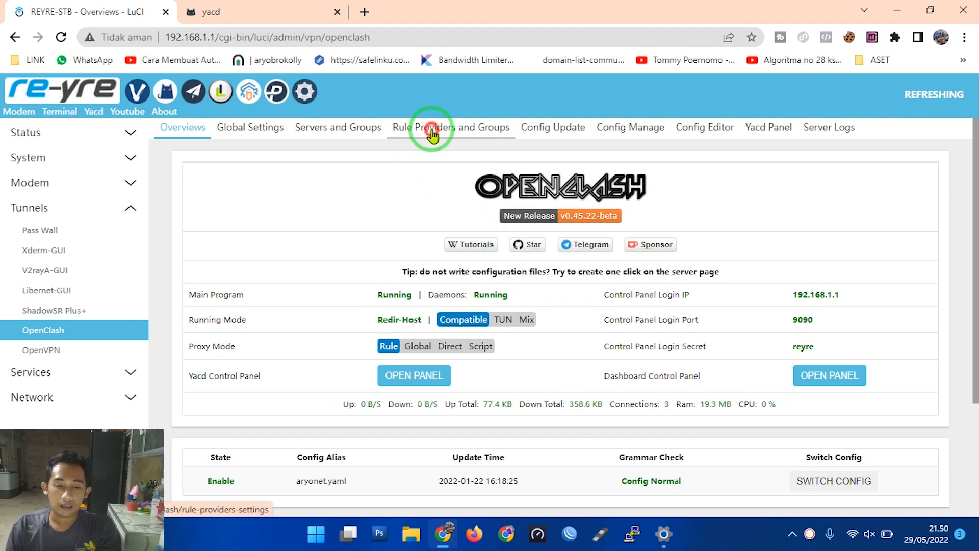
scroll(714, 326, down, 4)
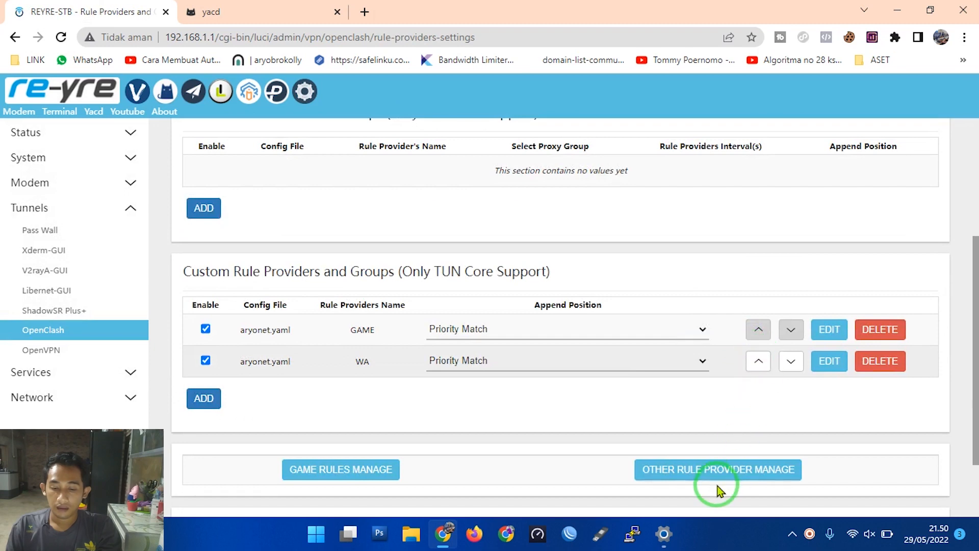
scroll(718, 491, down, 2)
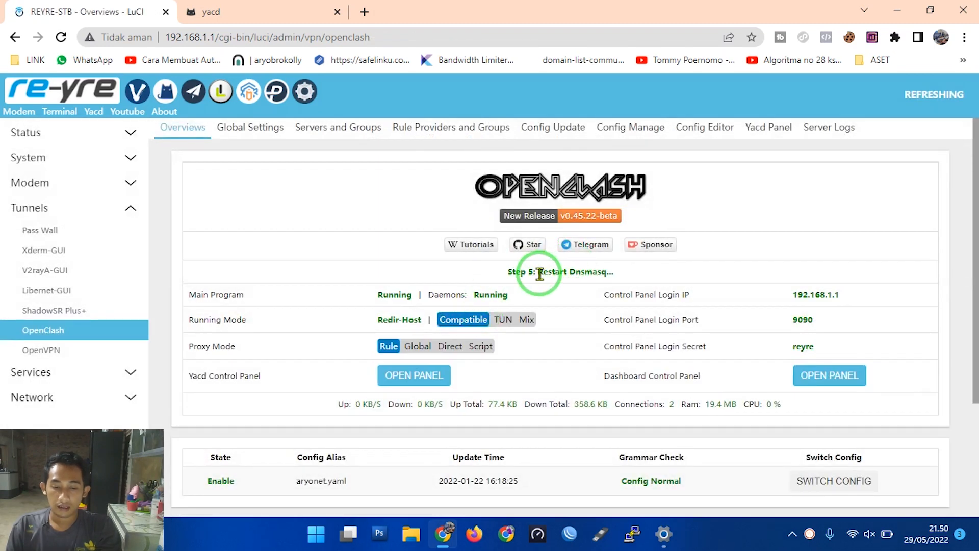
Step: Monitor the OpenClash restart progress and the status of the main program and daemons
drag(539, 274, 606, 282)
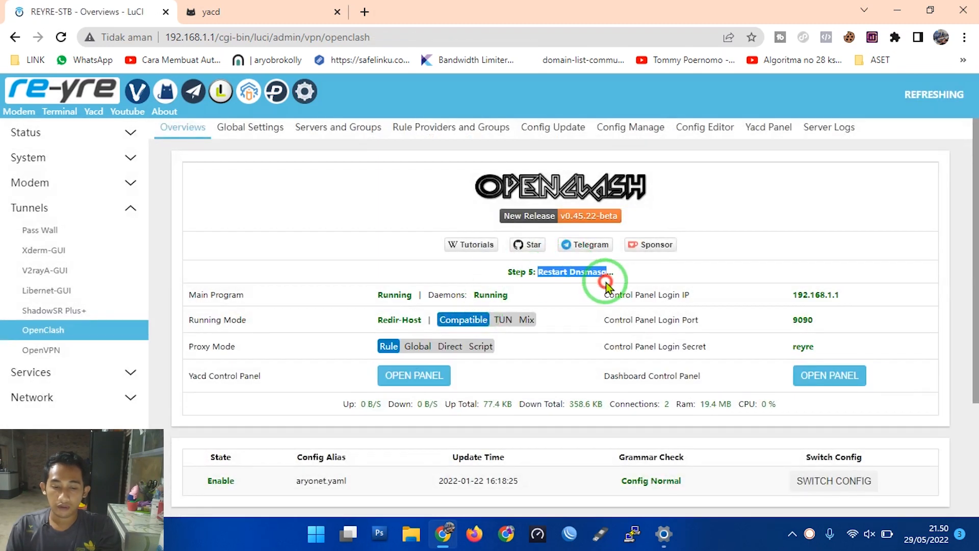
click(614, 280)
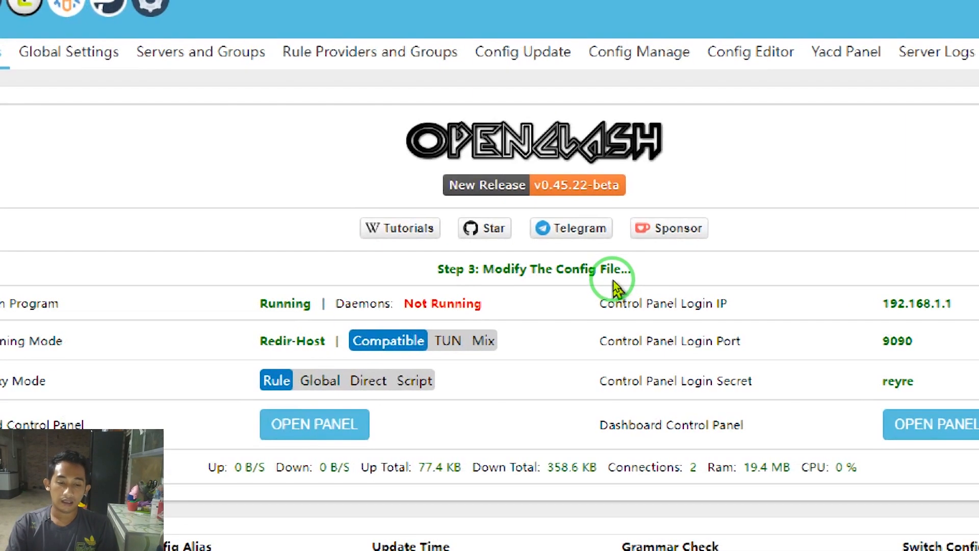
drag(405, 304, 512, 310)
click(486, 305)
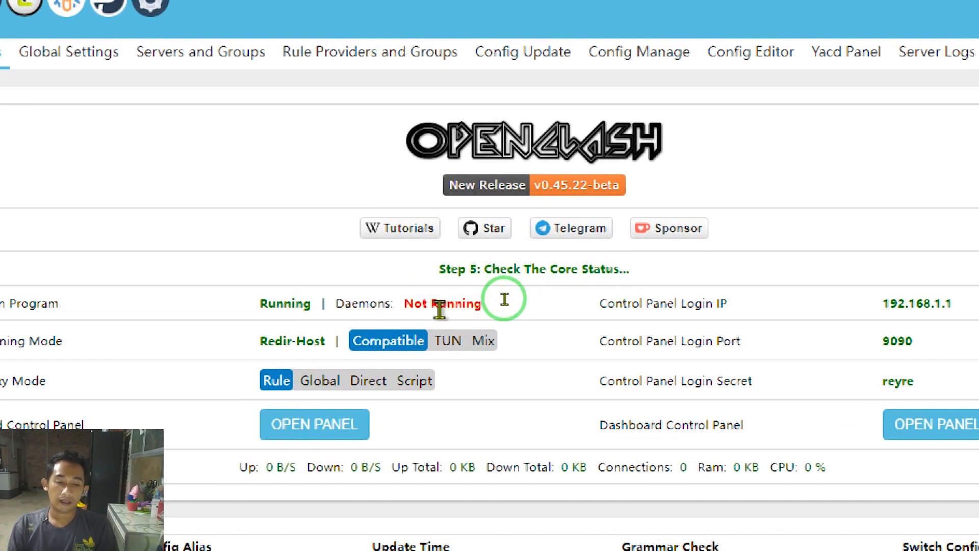
double_click(286, 304)
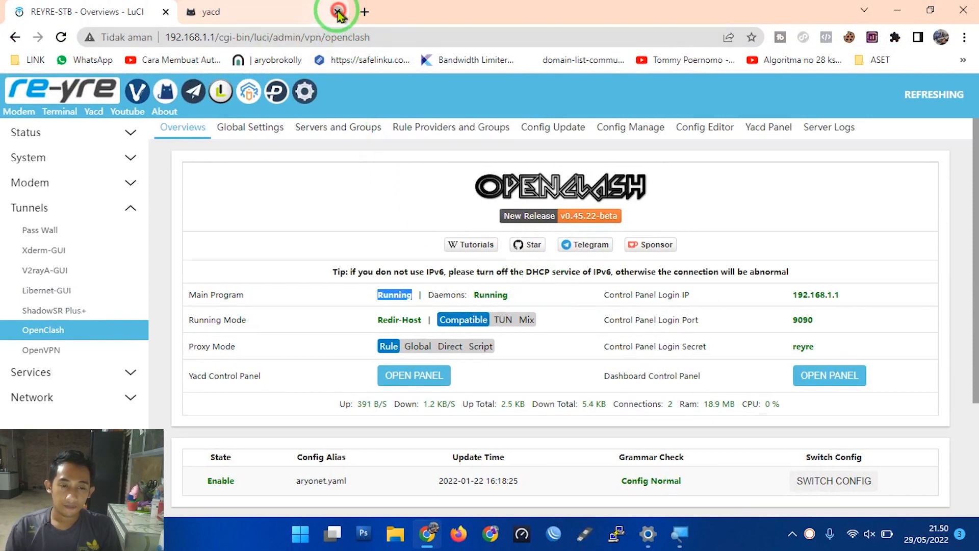
Step: Close the old yacd tab and check the current upload and download speeds on the OpenClash overview
click(337, 11)
click(572, 266)
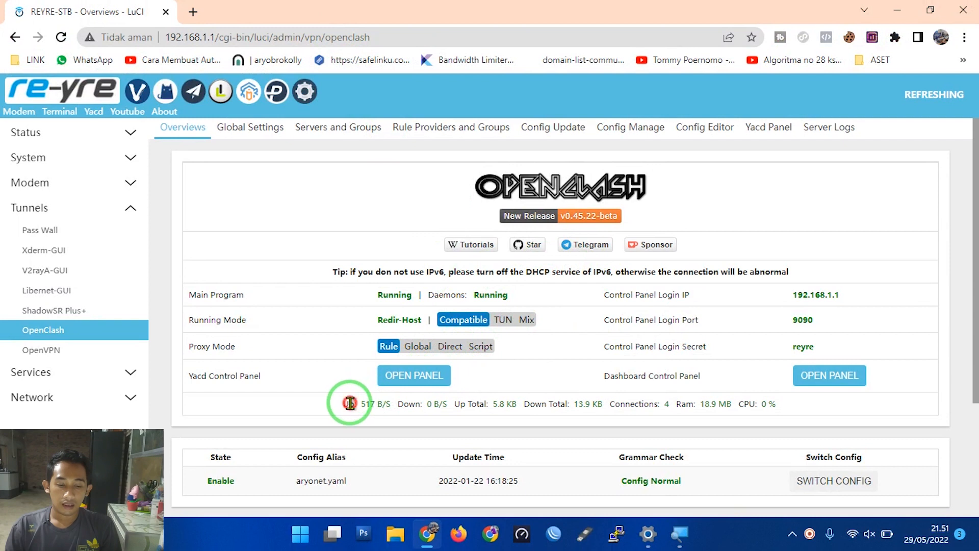
drag(350, 403, 422, 407)
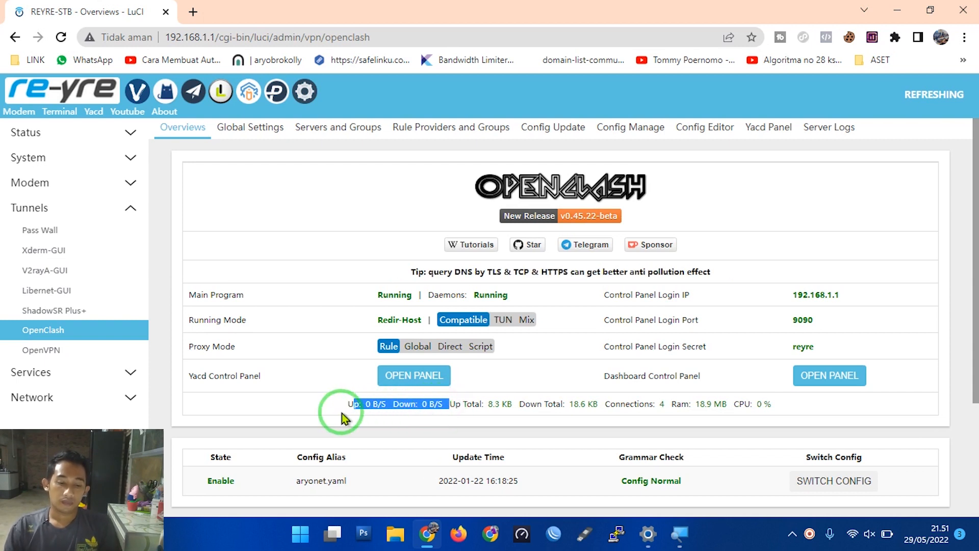
drag(341, 404, 438, 404)
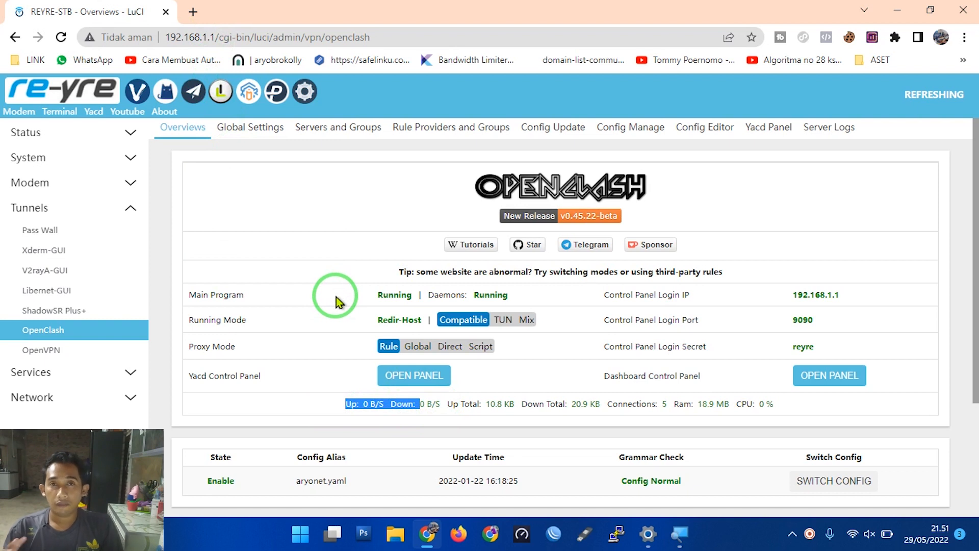
drag(449, 401, 347, 406)
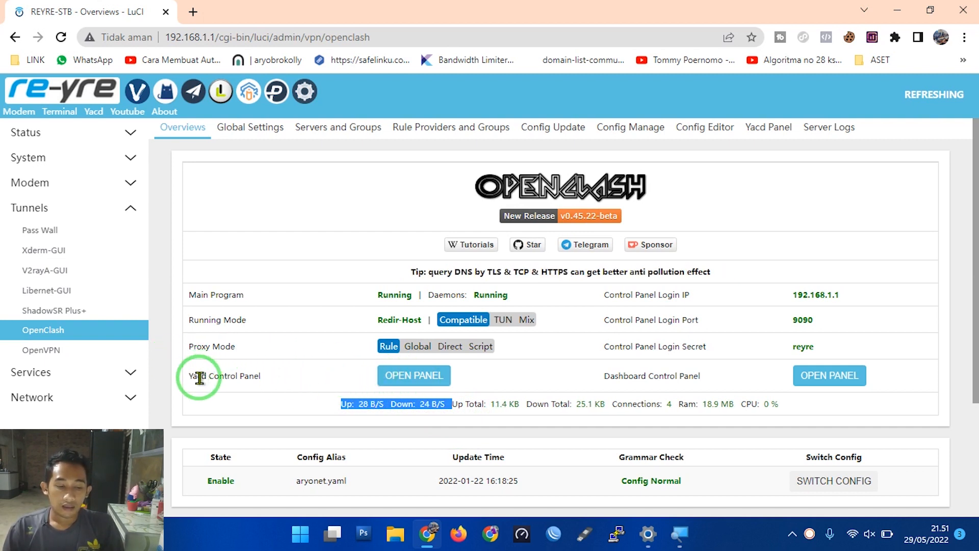
Step: Open the Yacd control panel and update the AKUN proxy provider from its proxies page
drag(193, 377, 412, 383)
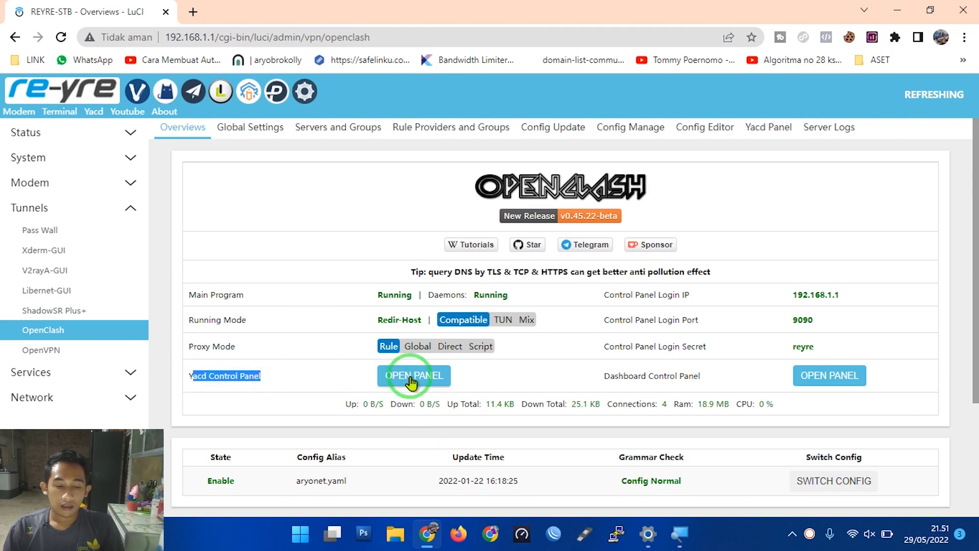
click(412, 377)
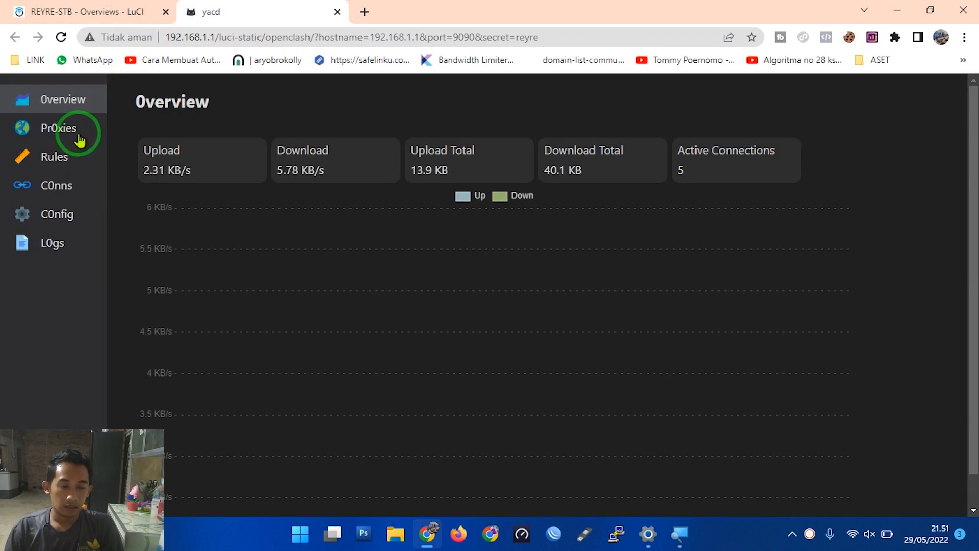
click(76, 134)
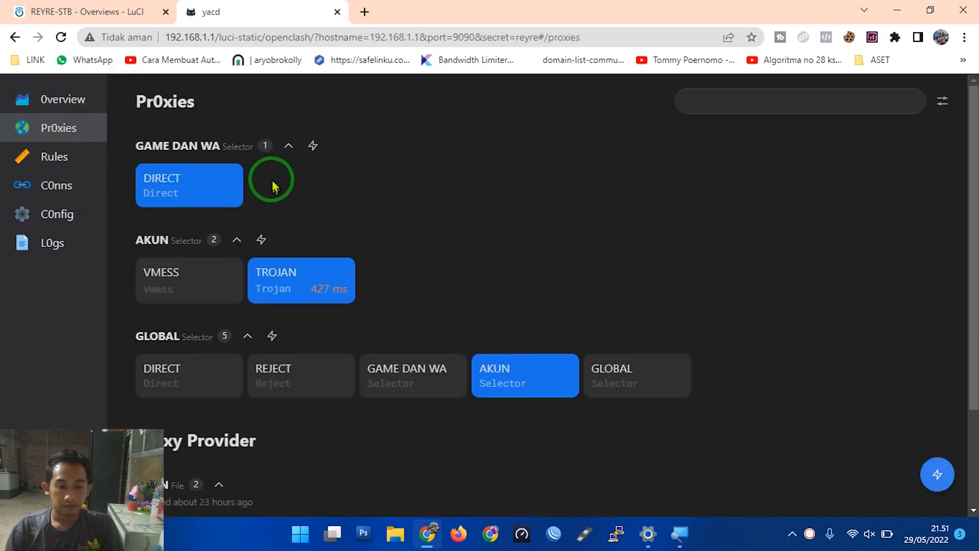
scroll(451, 363, down, 1)
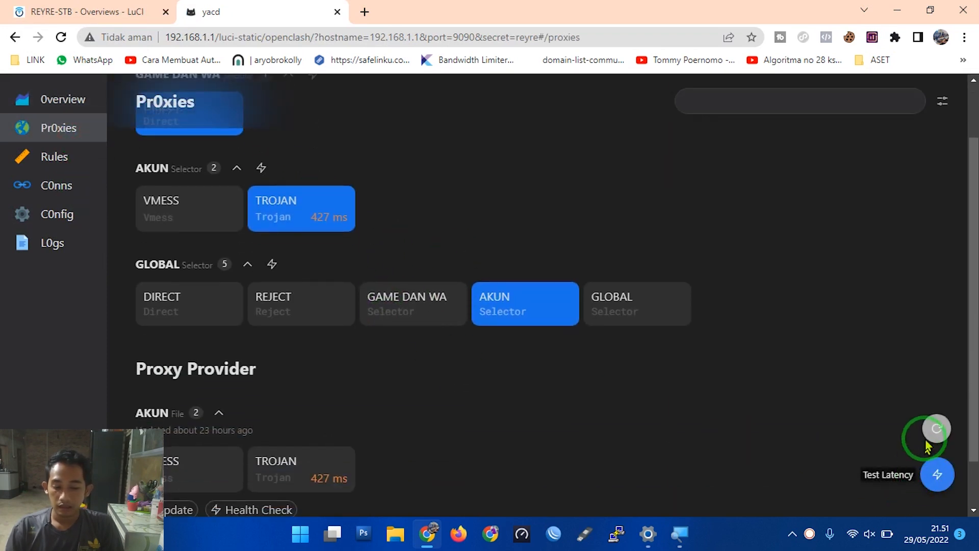
click(934, 425)
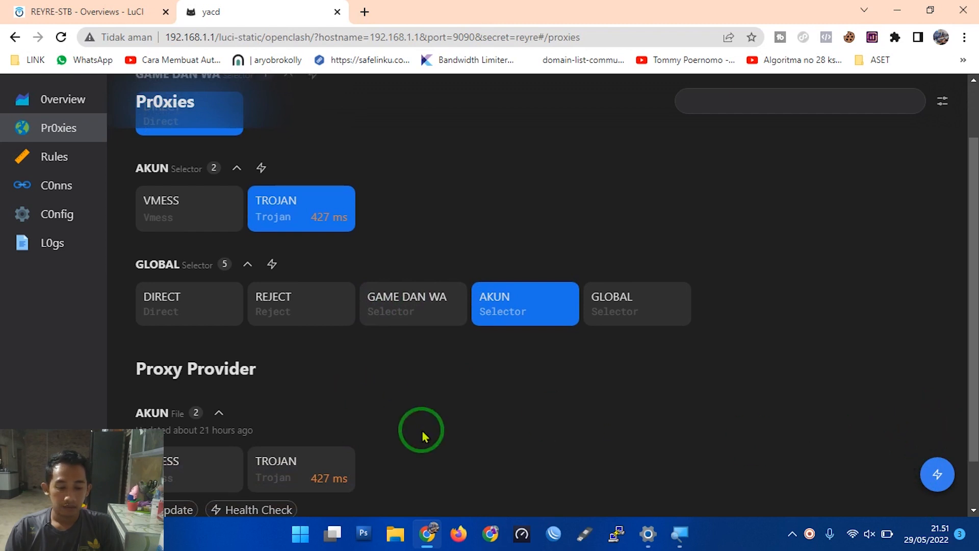
scroll(421, 430, down, 1)
scroll(367, 366, up, 2)
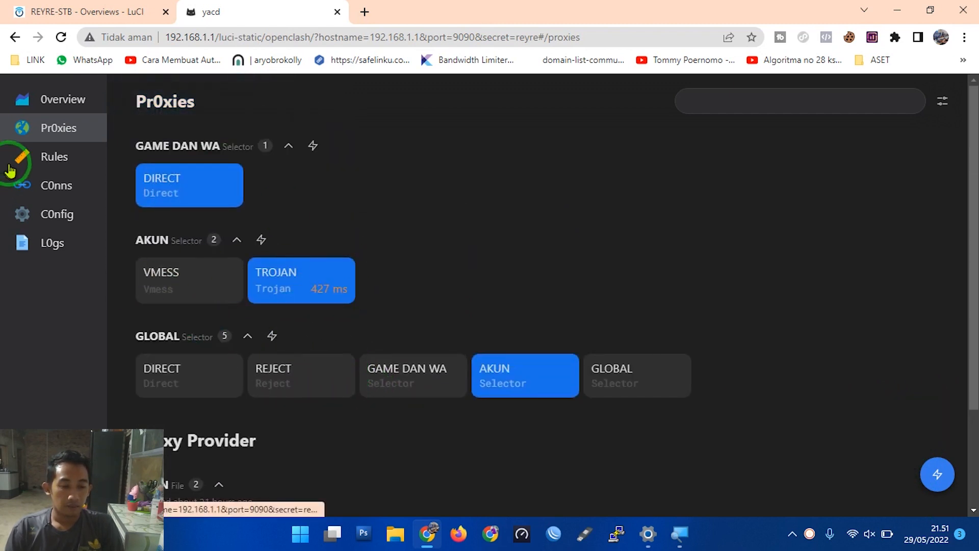
Step: Show the Yacd rules page and update all rule providers, including GAME and WA
click(57, 163)
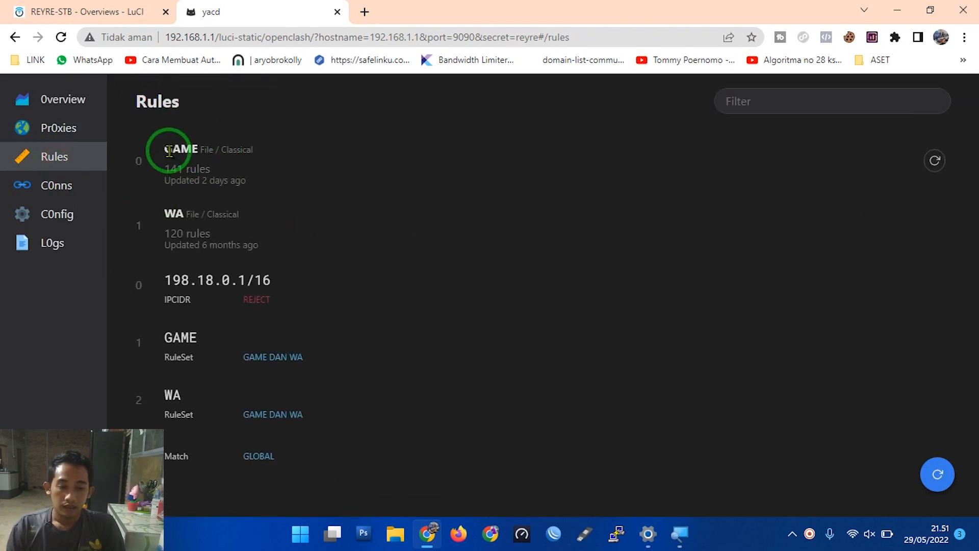
drag(165, 149, 198, 153)
drag(160, 227, 258, 246)
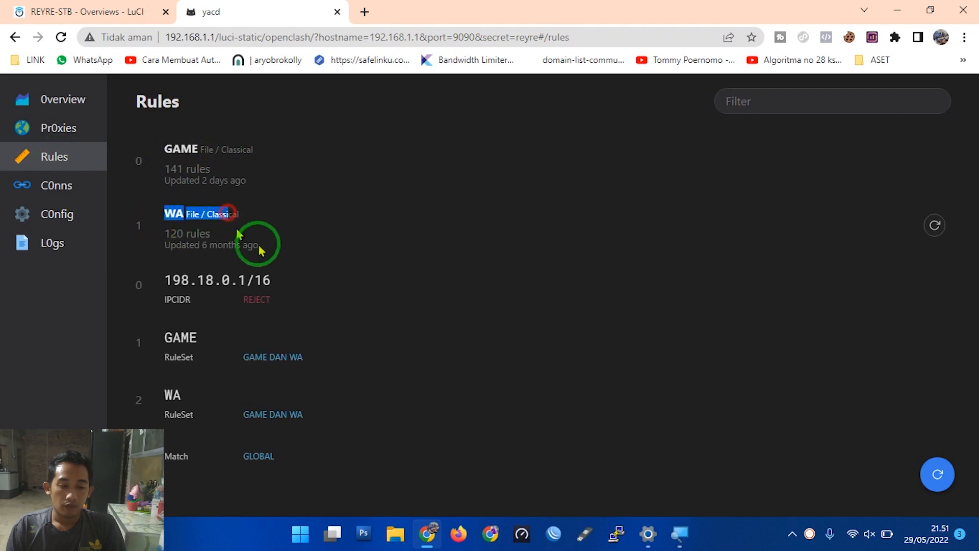
click(938, 475)
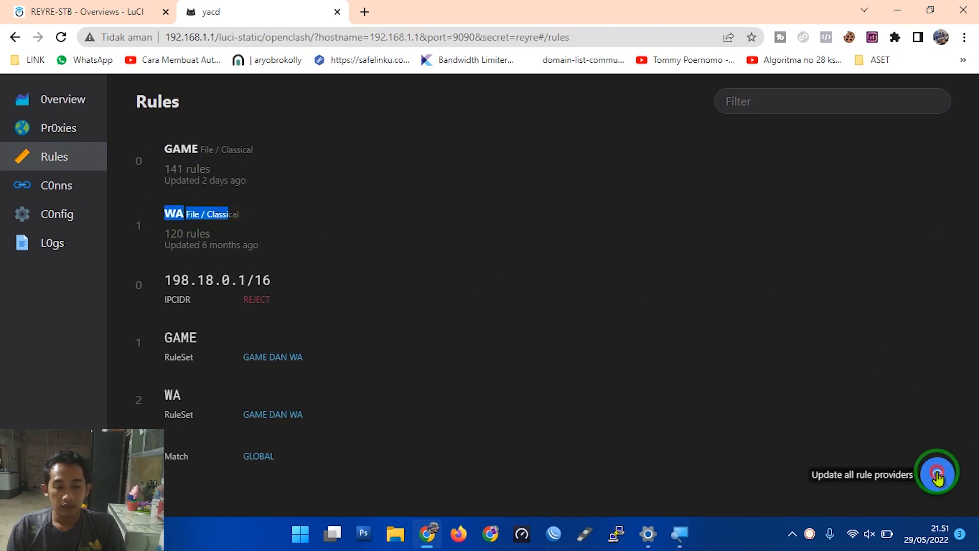
mouse_move(378, 184)
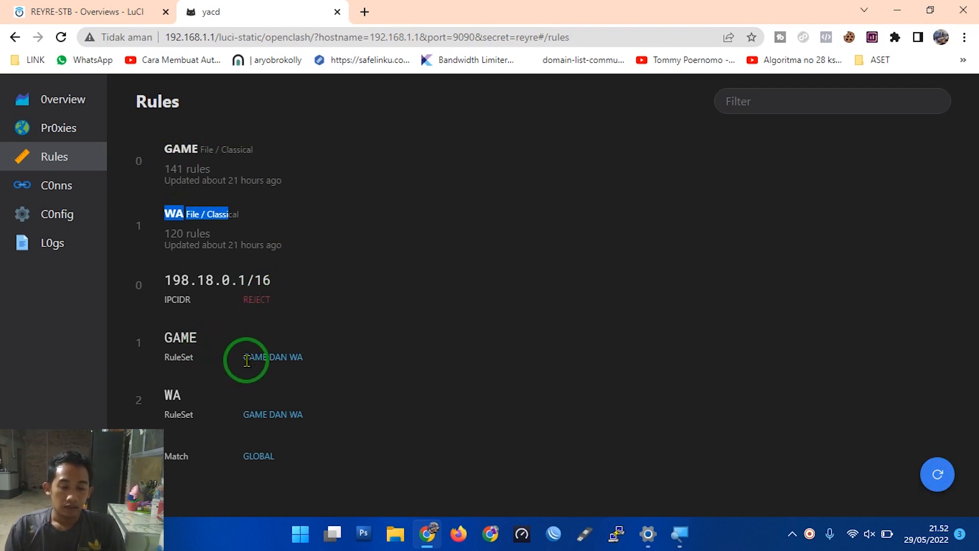
Step: Check which proxy group the GAME and WA rule sets are assigned to
drag(168, 334, 308, 359)
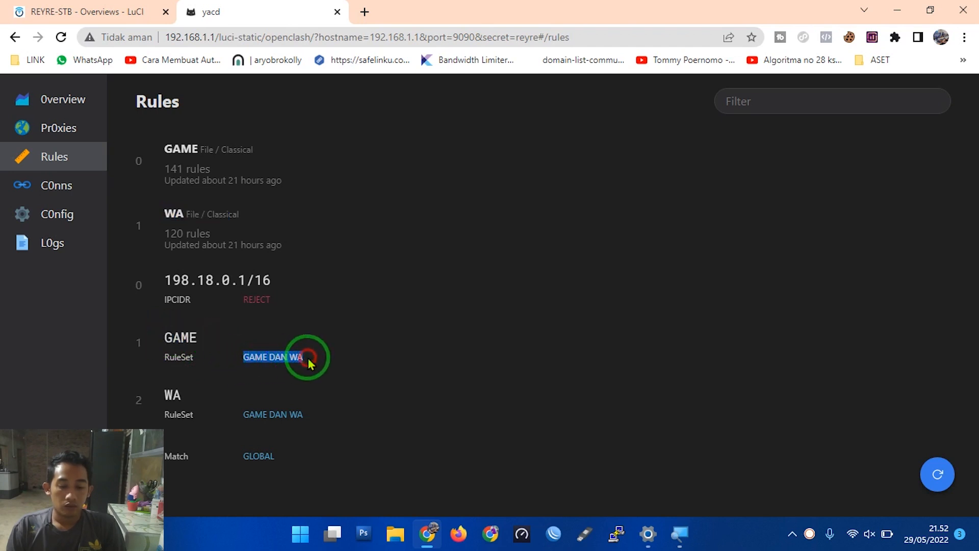
double_click(171, 395)
drag(241, 422, 312, 425)
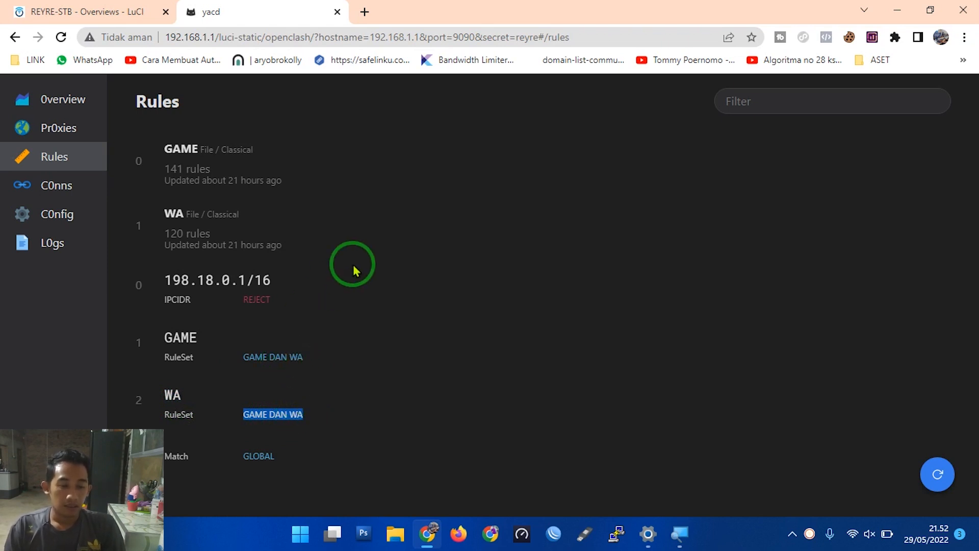
click(379, 256)
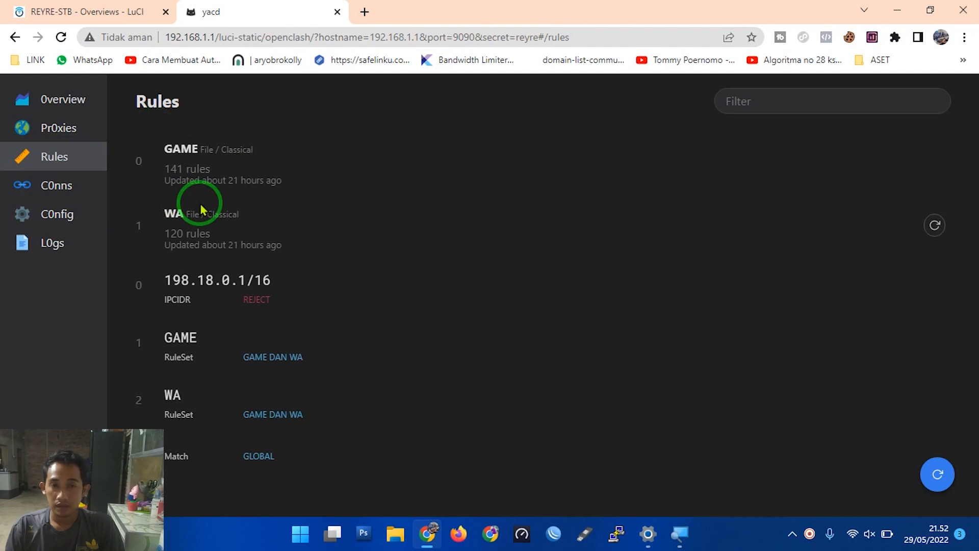
Step: Show the active connections in Yacd and filter them by GAME DAN WA
click(46, 186)
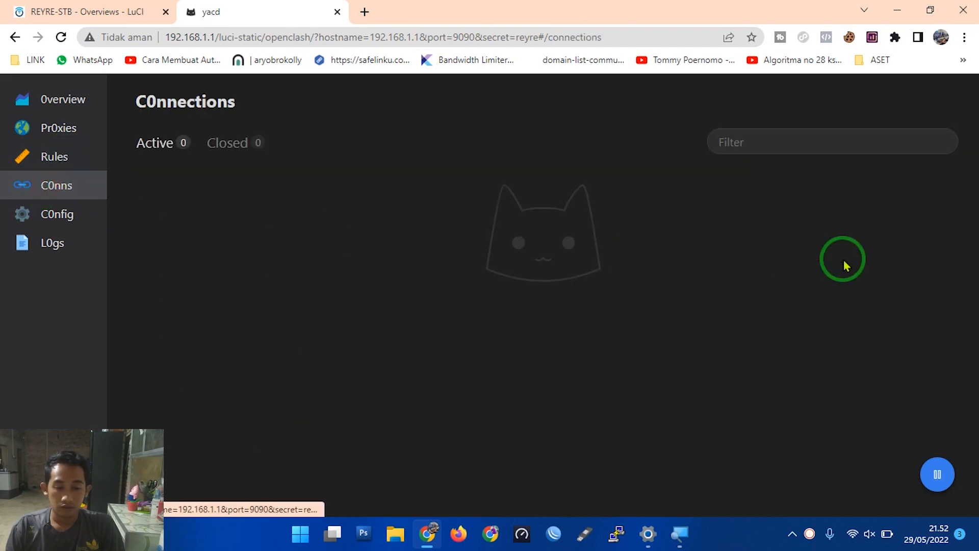
click(763, 143)
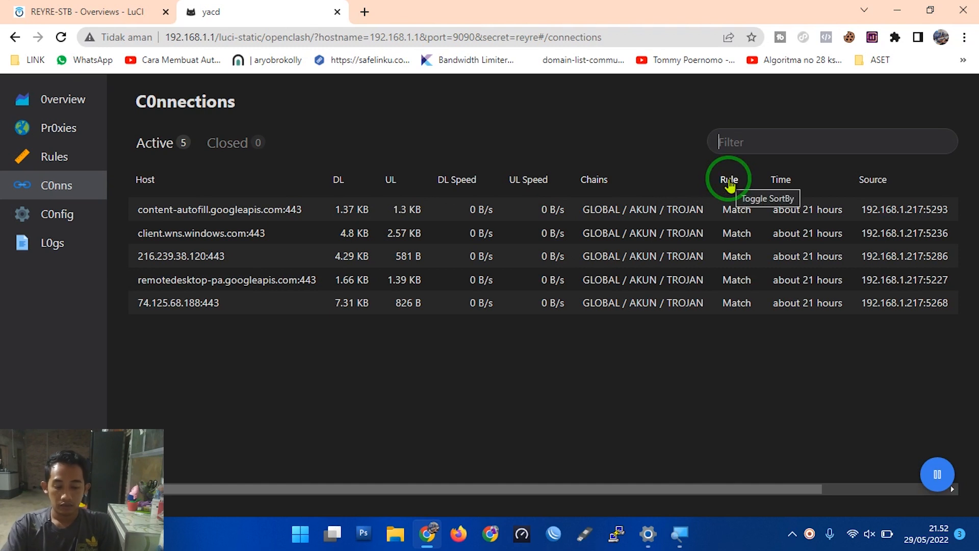
text(GAME )
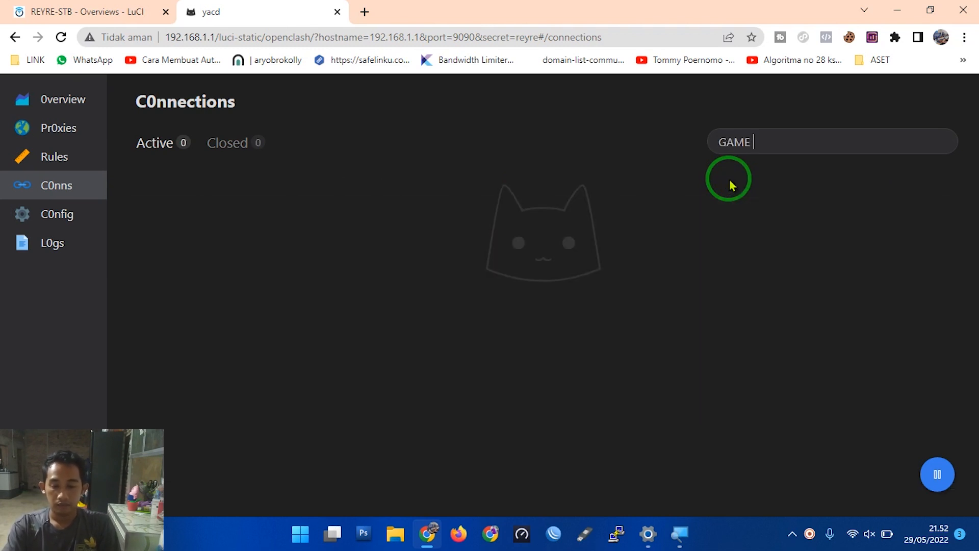
text(DAN WA)
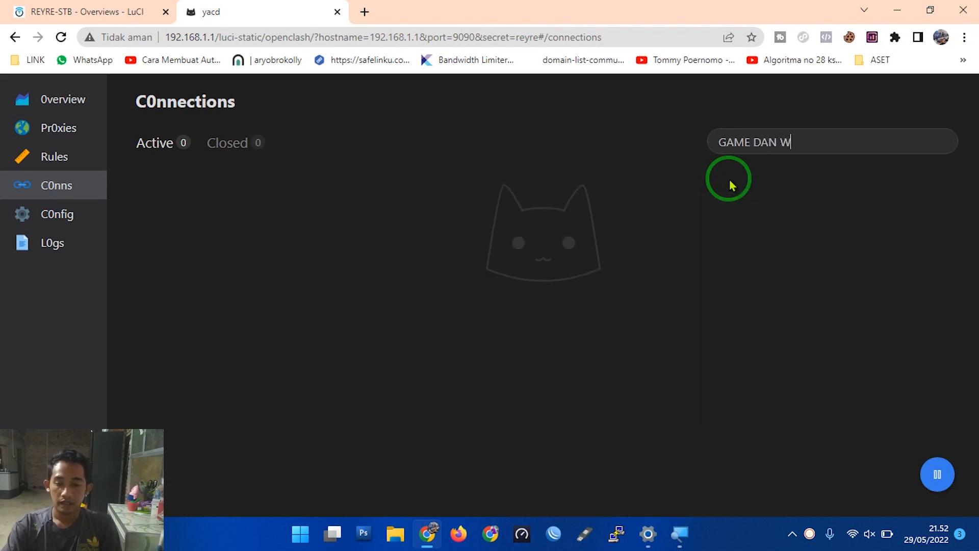
Step: Load WhatsApp Web in a new tab and examine its host and chain in yacd's filtered connections list
click(365, 13)
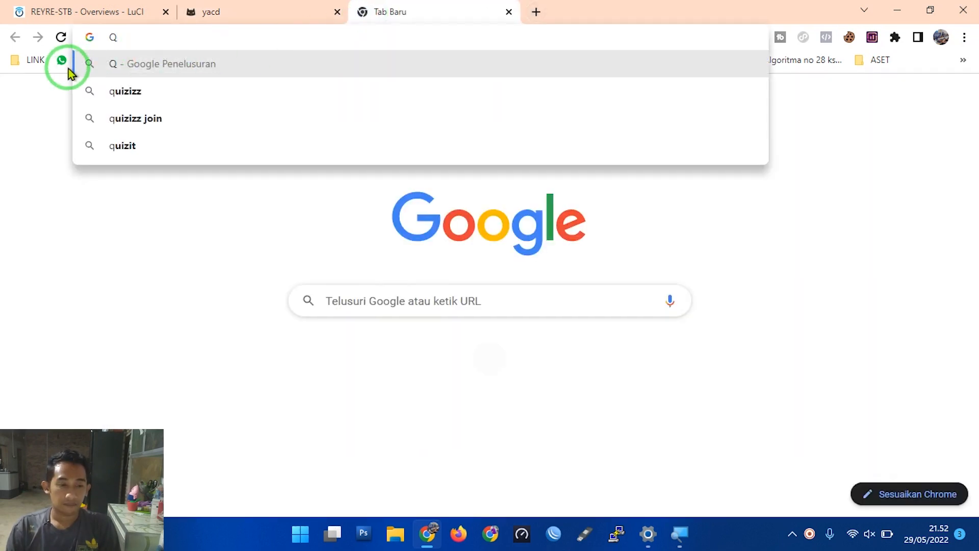
click(67, 67)
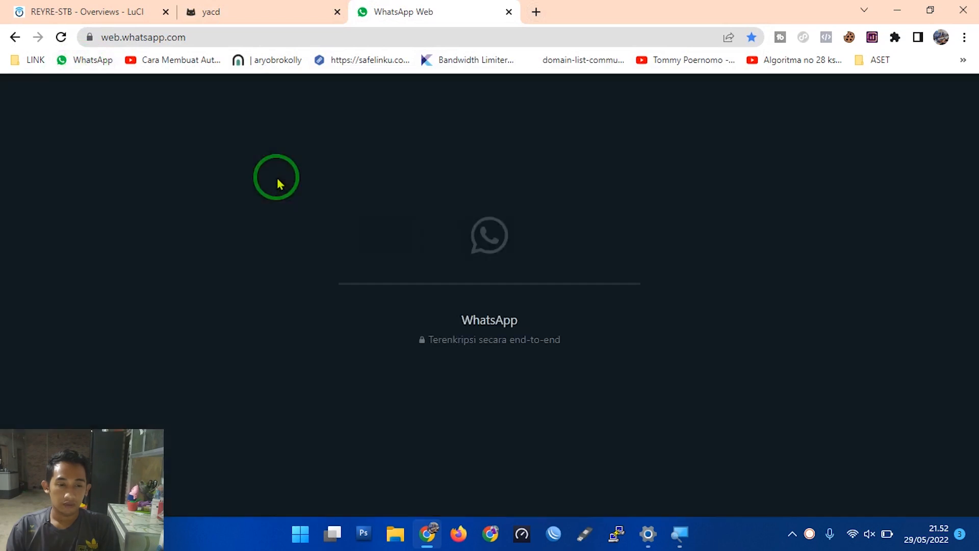
click(226, 9)
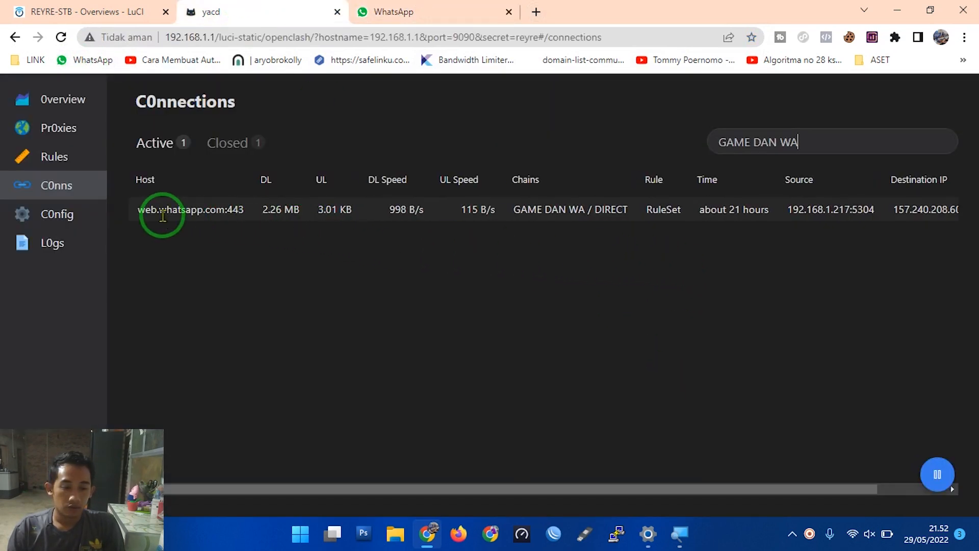
drag(143, 211, 225, 213)
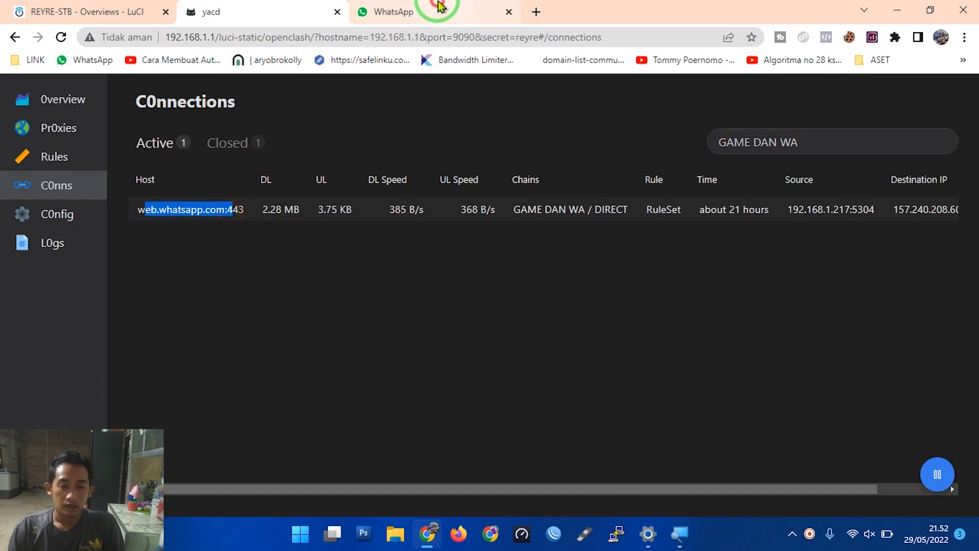
click(437, 11)
click(301, 11)
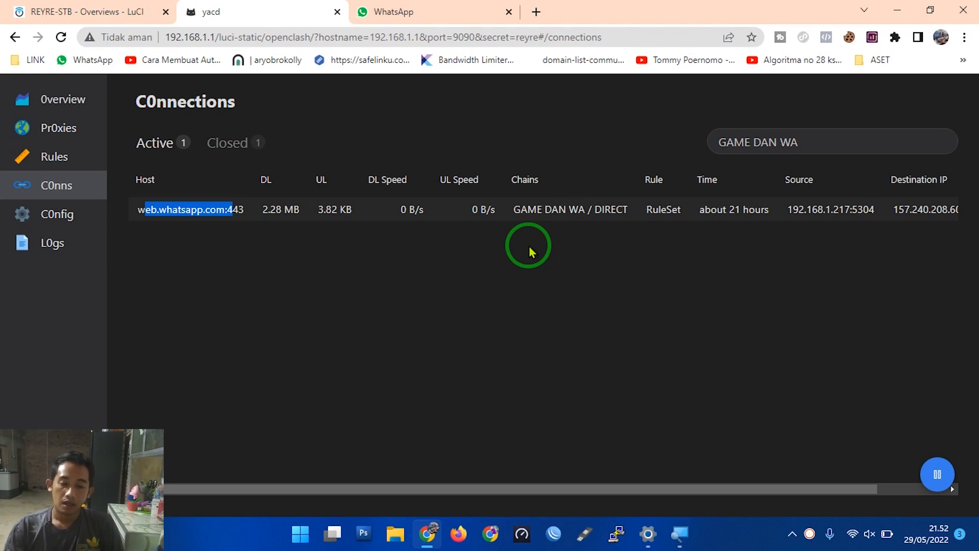
click(134, 208)
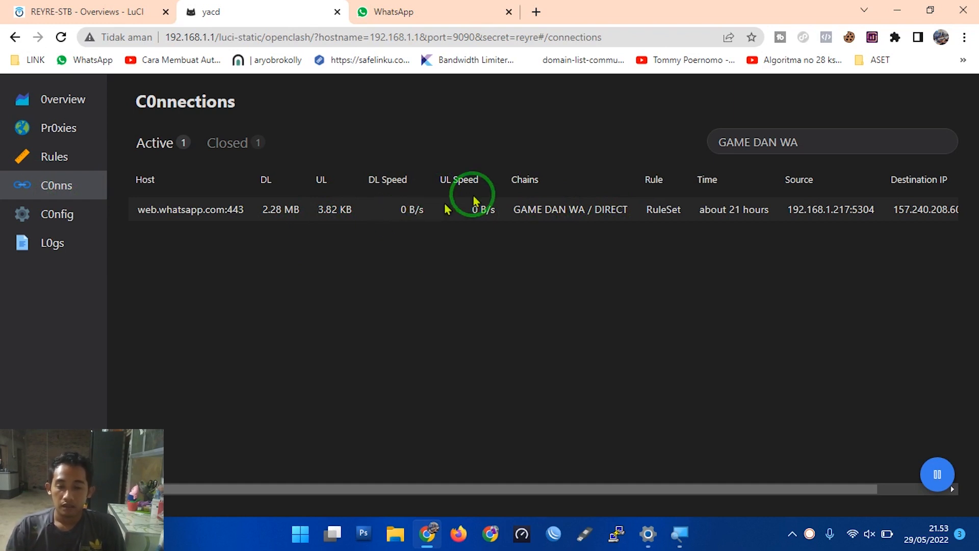
drag(805, 142, 717, 145)
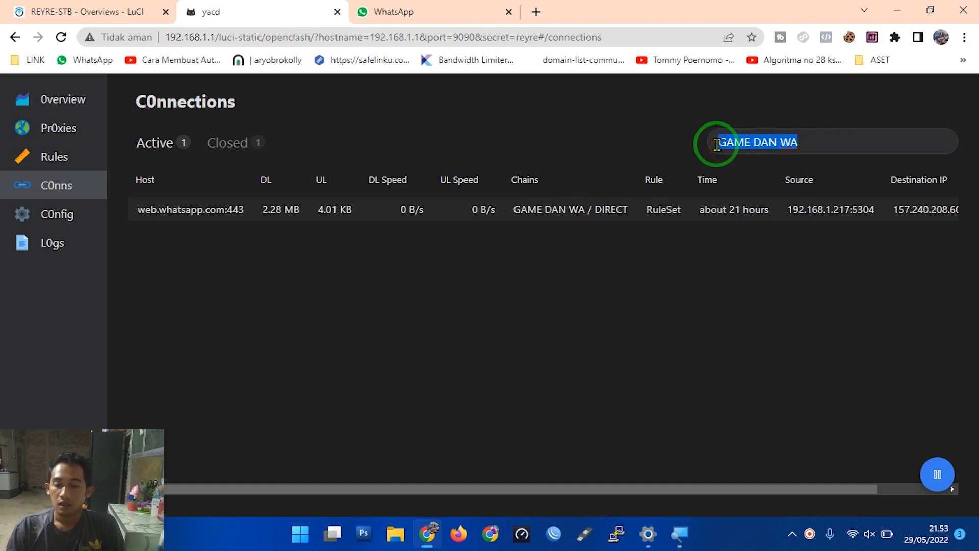